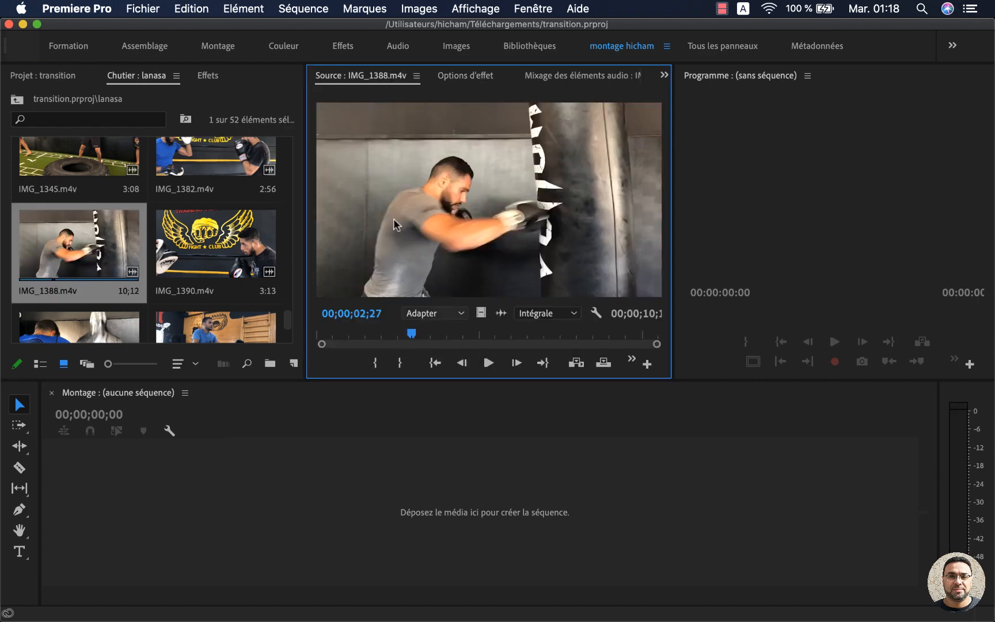
Step: Mark in and out points in IMG_1388.m4v, ending at 00;00;08;28, and create a sequence from the trimmed clip
left_click_drag(412, 335, 610, 339)
key("i")
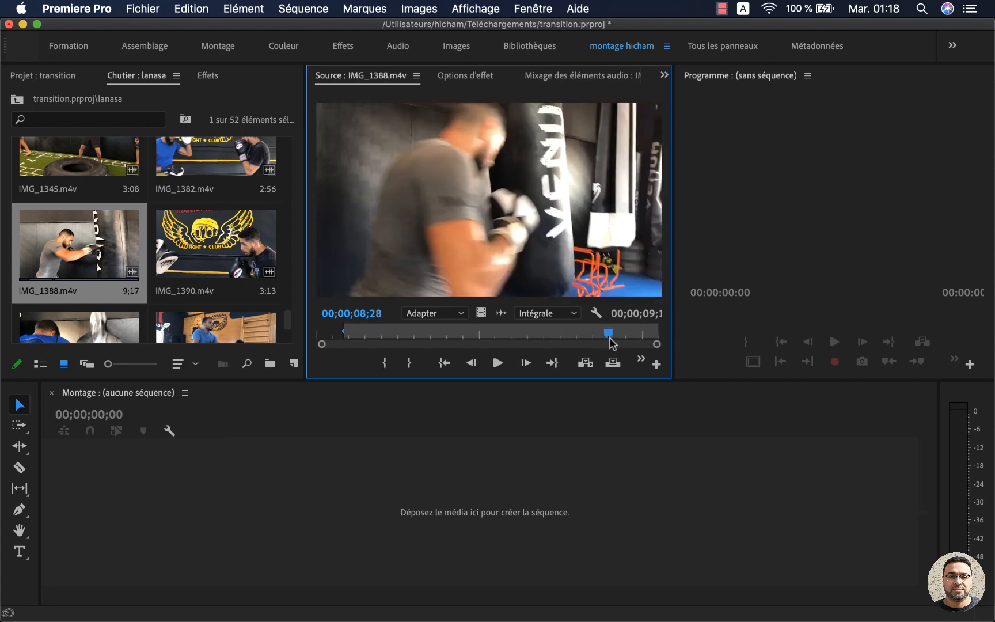
key("o")
left_click_drag(481, 204, 195, 486)
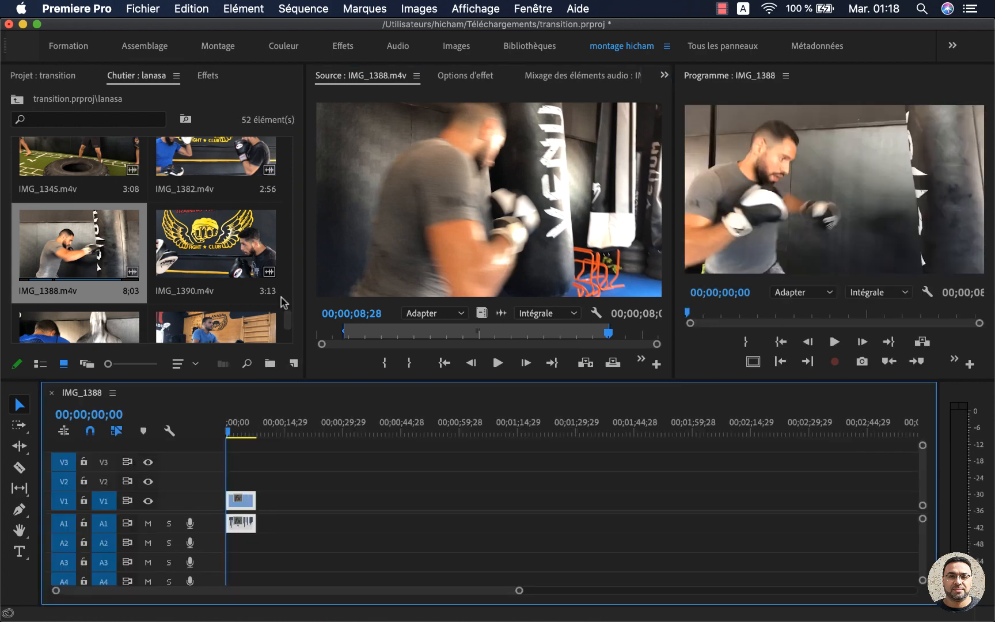
Step: Reveal the new sequence in the project and rename it "transitions"
mouse_move(286, 318)
left_mouse_down()
mouse_move(288, 334)
mouse_move(302, 99)
mouse_move(288, 337)
left_mouse_up()
left_click(104, 408)
left_click(113, 394)
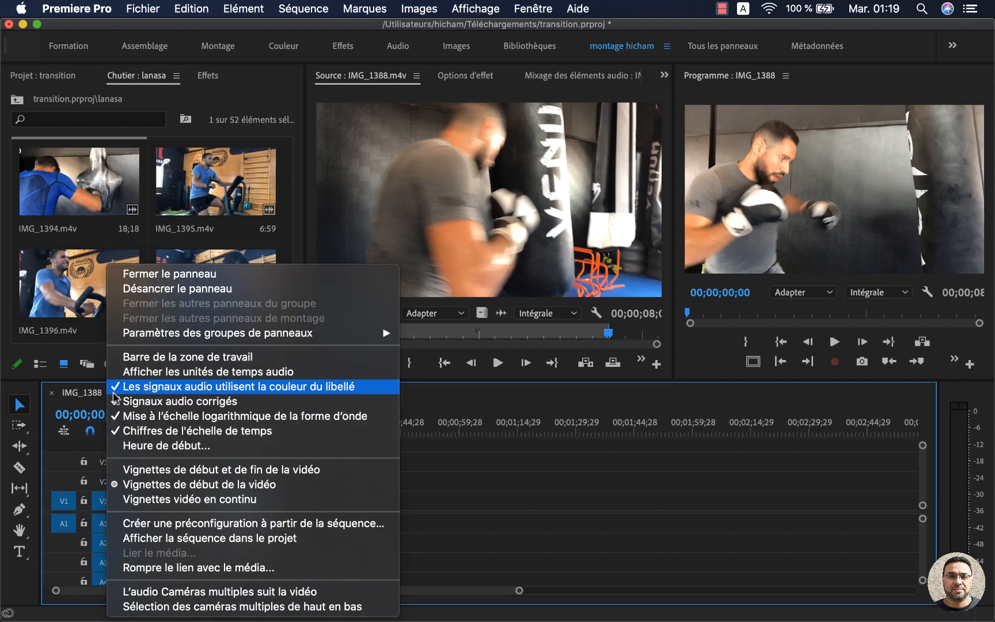
left_click(252, 540)
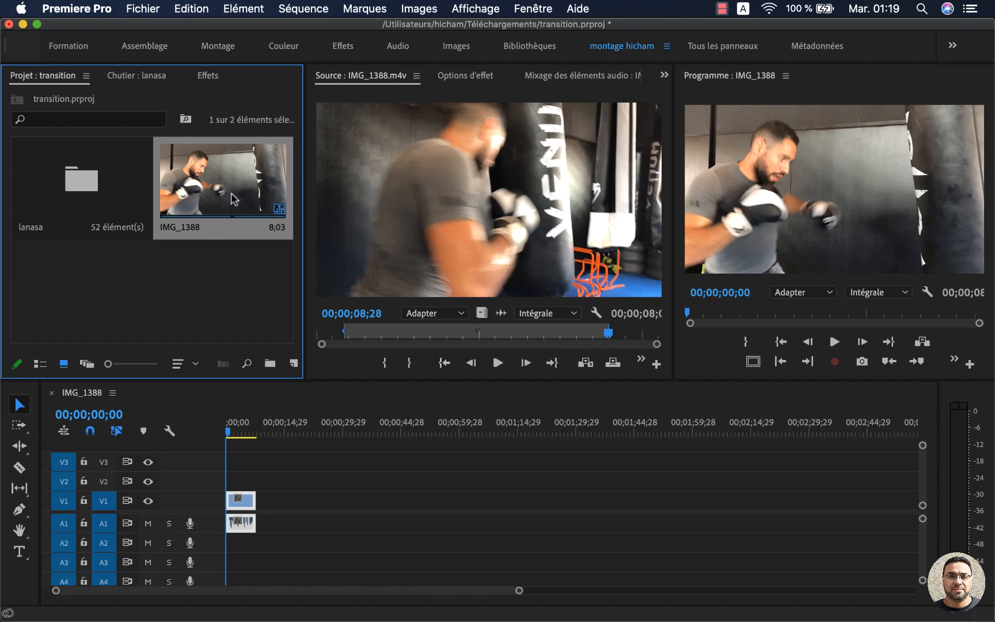
left_click(194, 226)
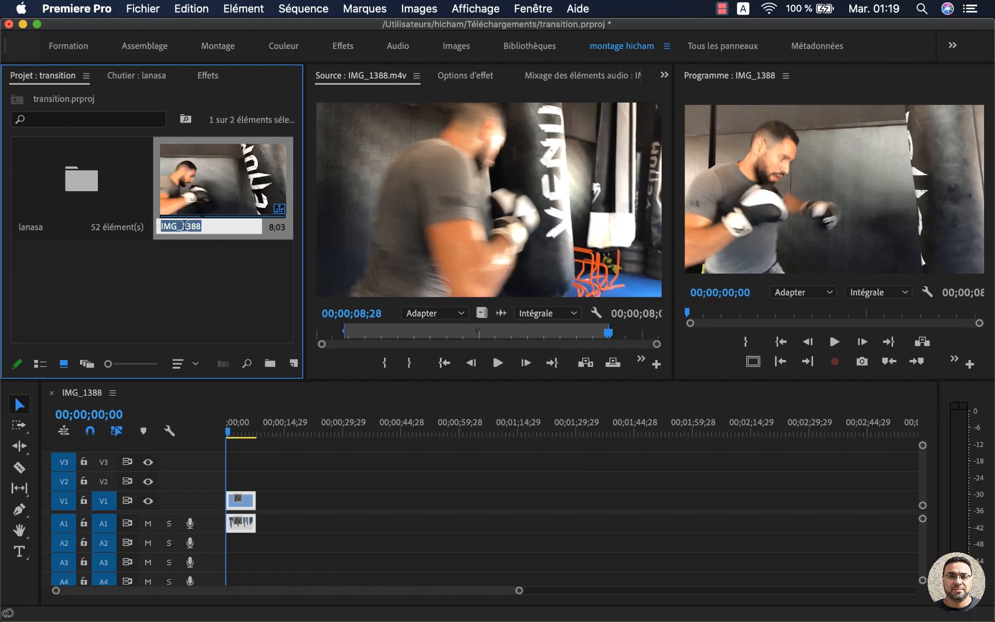
type("tra")
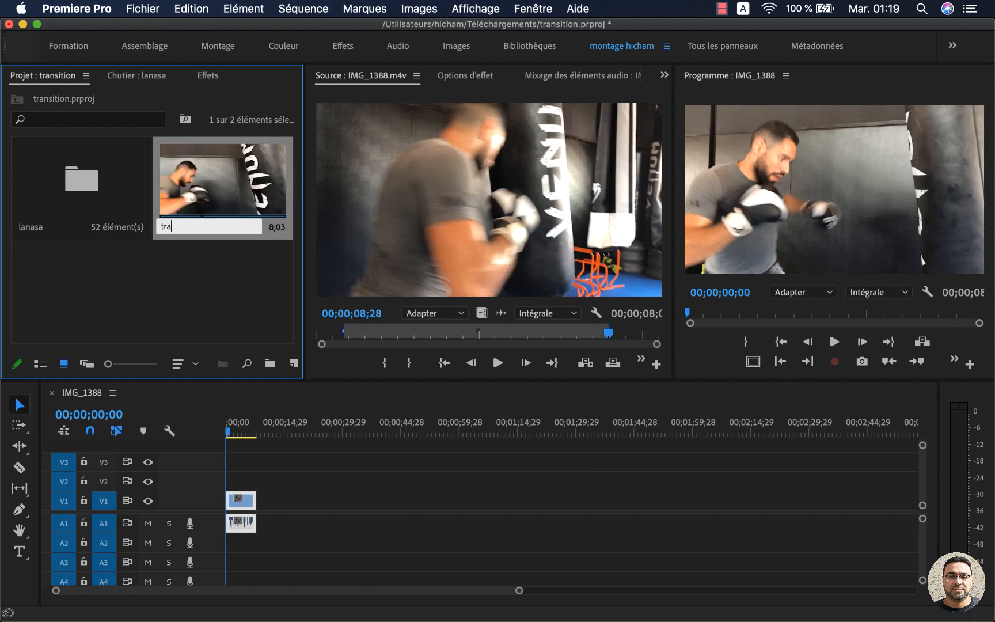
type("nsitions")
key("Return")
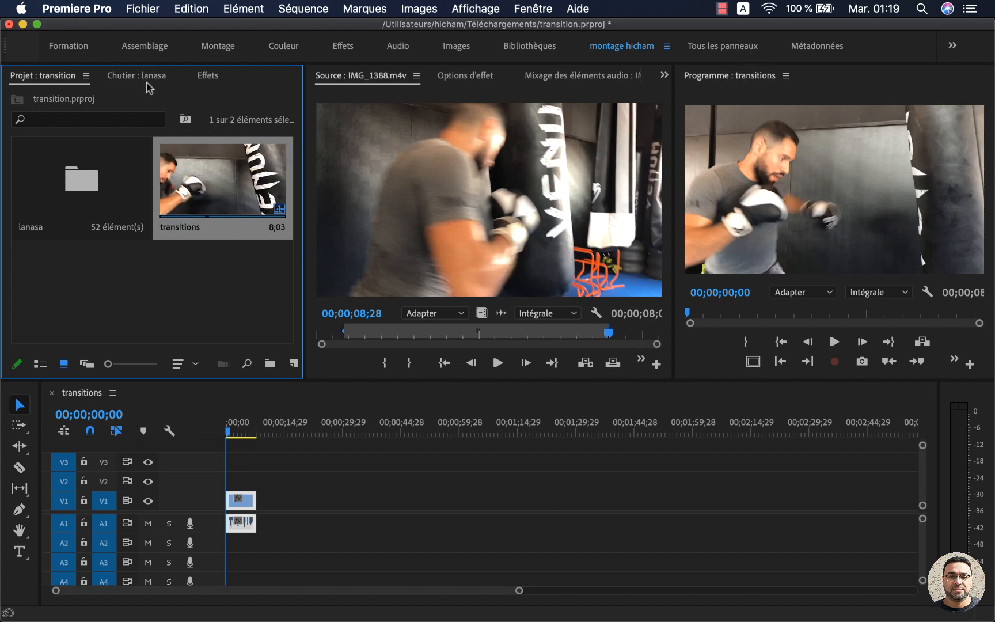
Step: Open IMG_1395.m4v from the lanasa bin, trim it to end at 00:00:05:57, and place it after the first clip on V1
left_click(137, 79)
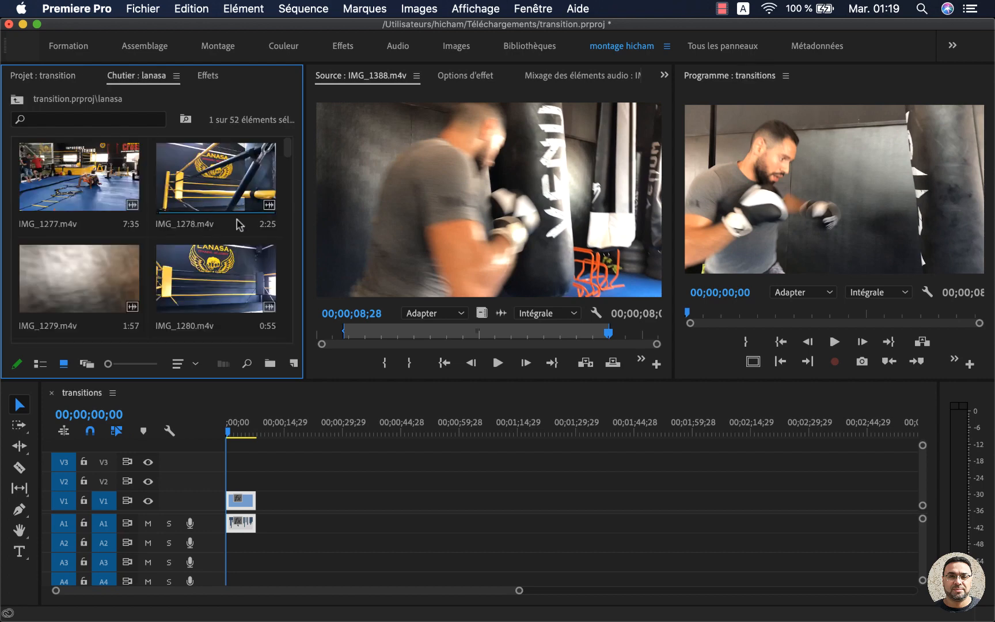
left_click_drag(286, 151, 283, 330)
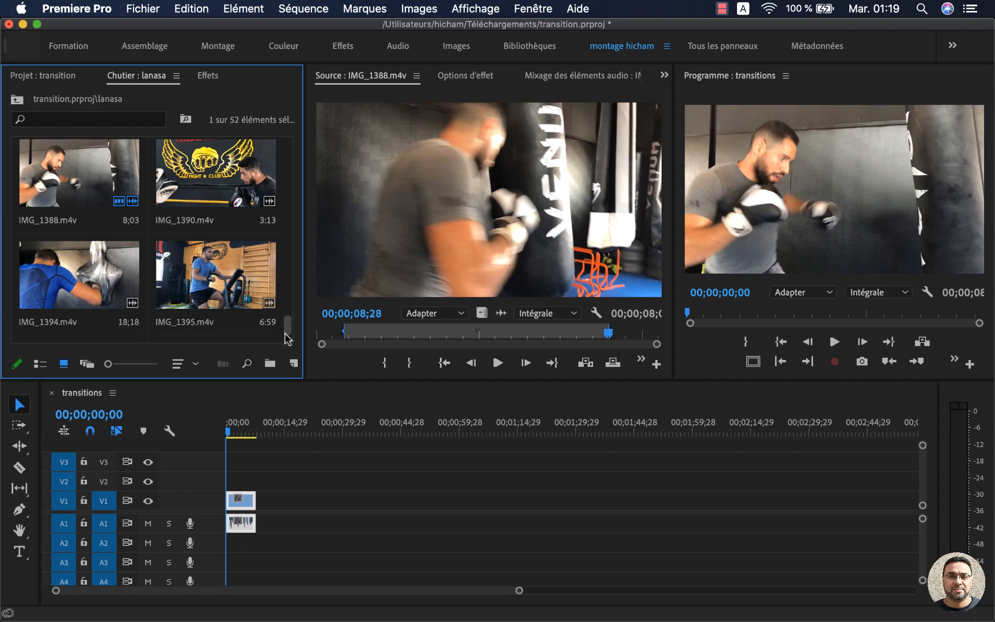
double_click(208, 280)
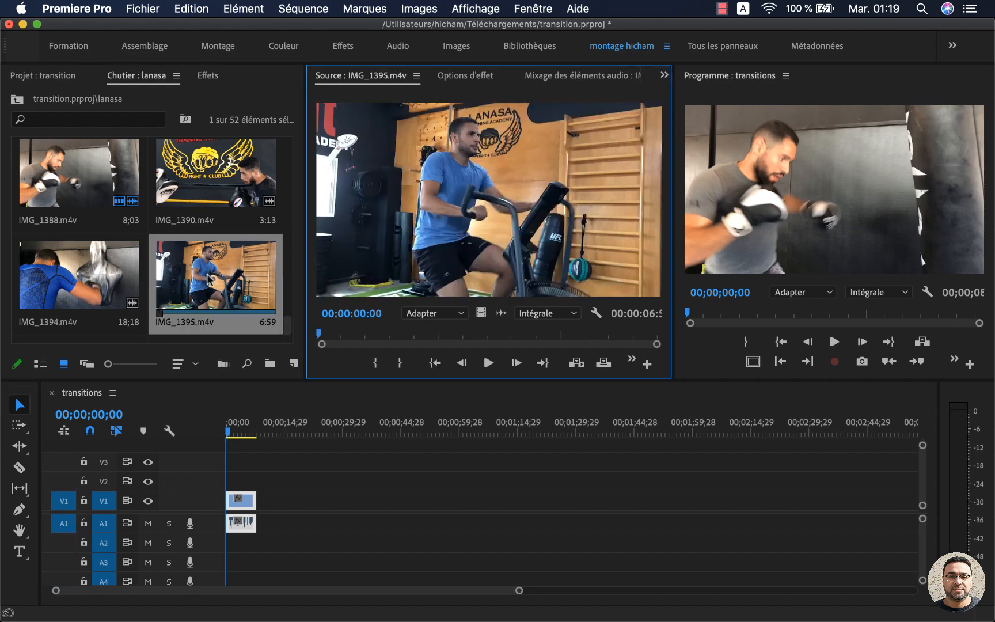
left_click(363, 337)
left_click_drag(367, 338, 610, 342)
key("o")
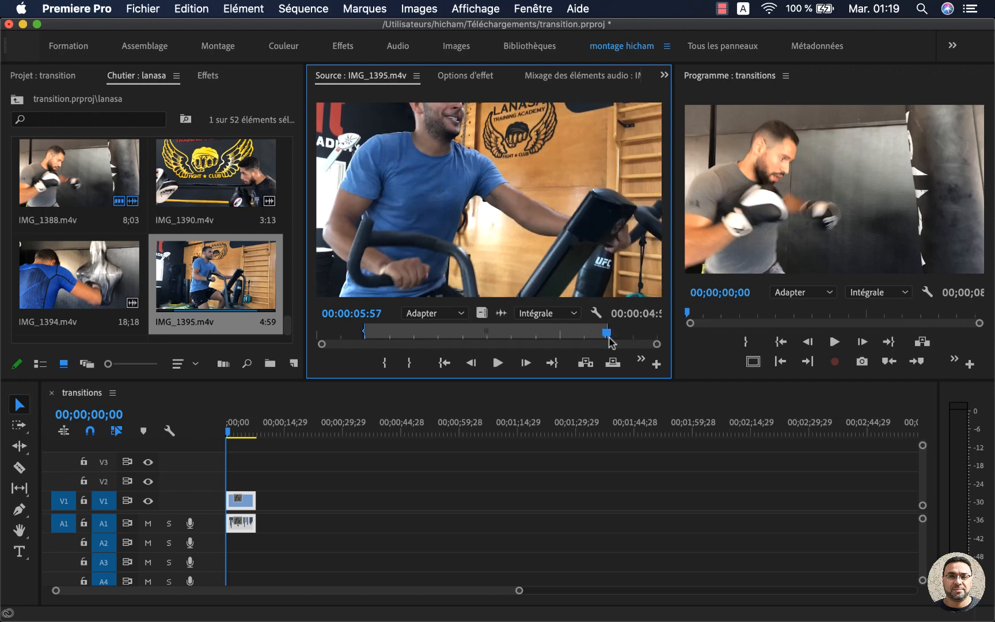
left_click_drag(505, 209, 266, 516)
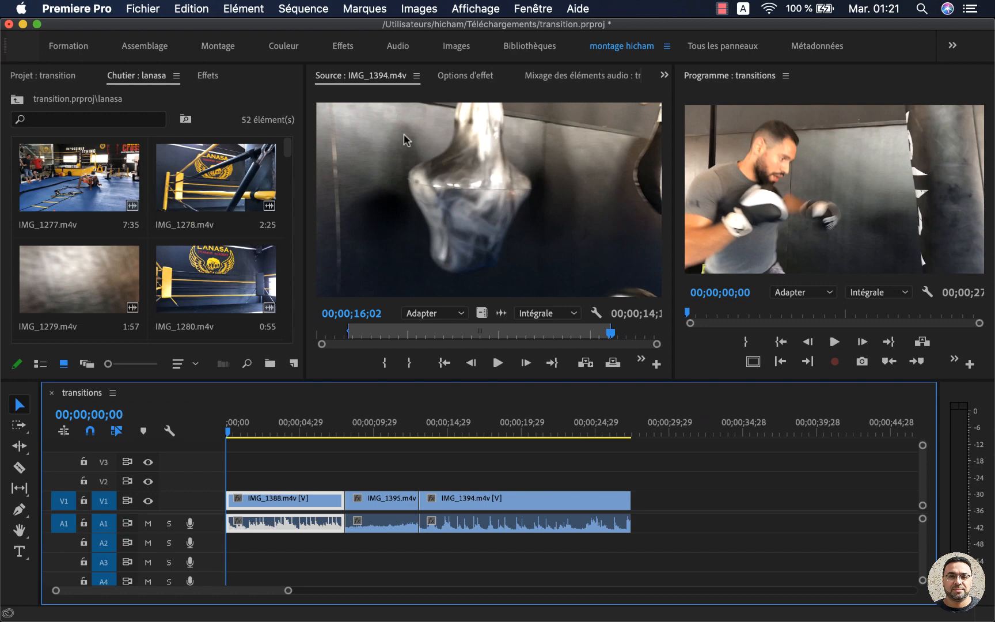
Step: Switch to the Effets workspace and display the list of effects
left_click(209, 76)
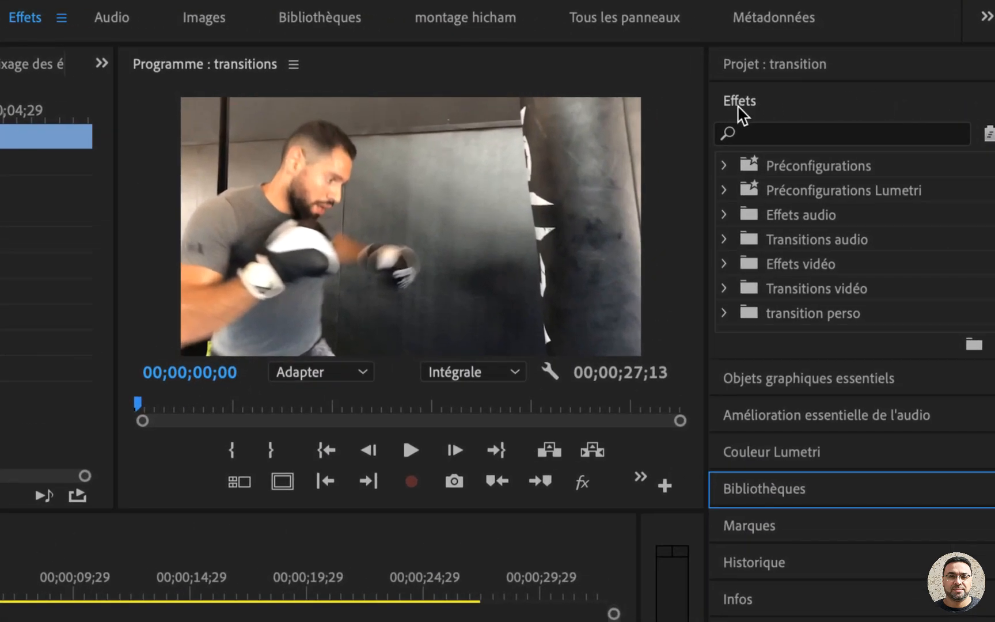
left_click(813, 74)
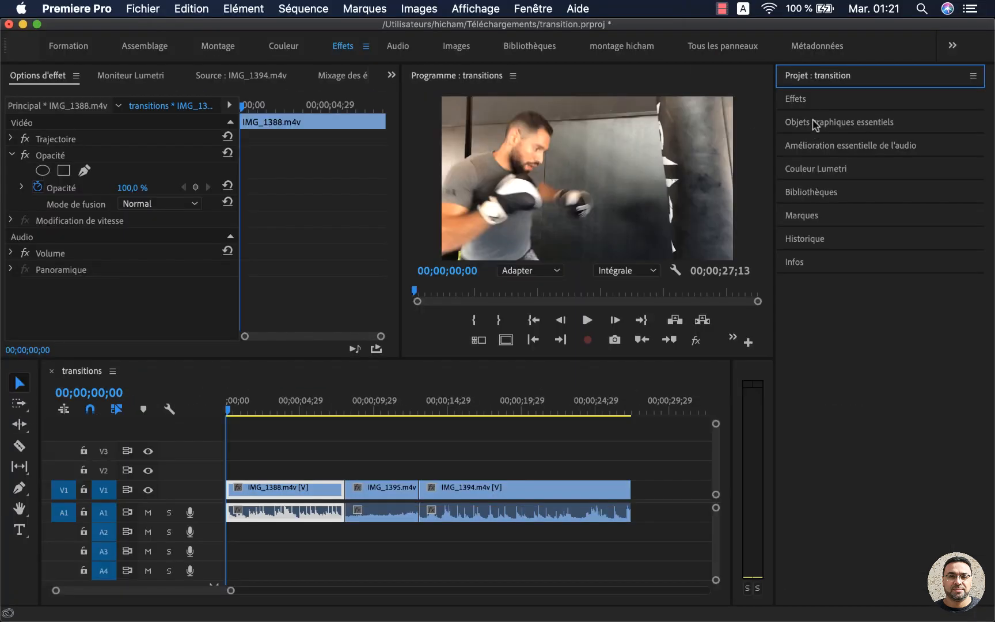
left_click(742, 102)
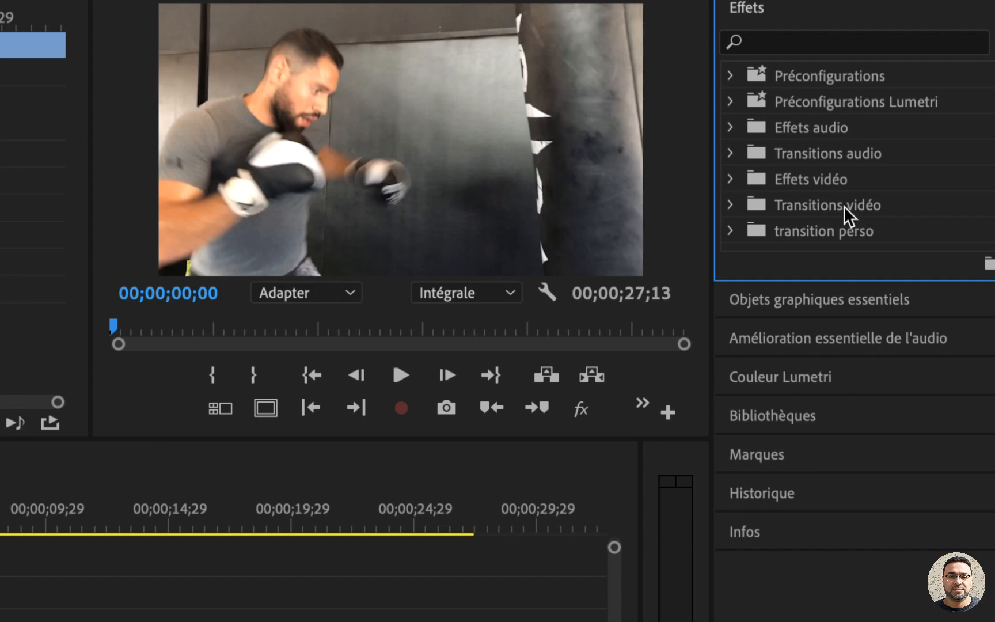
Step: Apply the Fondu enchaîné video transition from the Fondu group at the cut between IMG_1388.m4v and IMG_1395.m4v
left_click(824, 207)
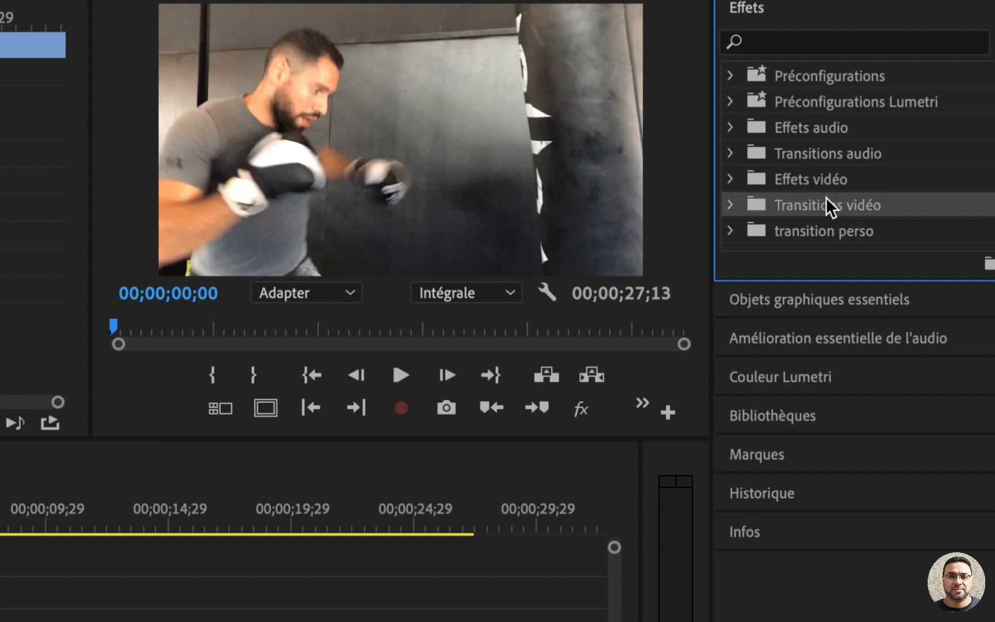
left_click(827, 147)
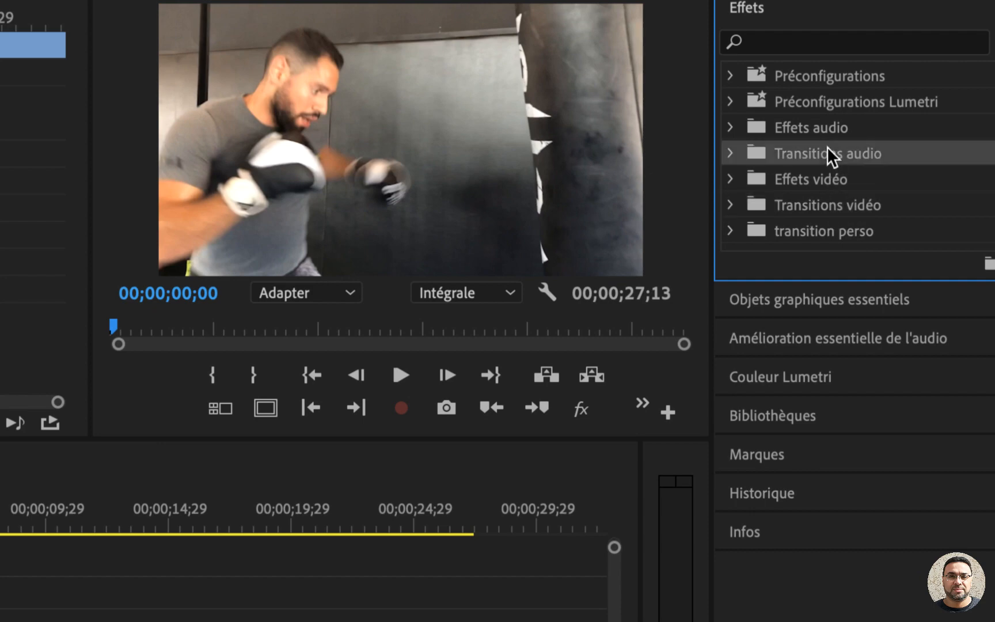
left_click(730, 205)
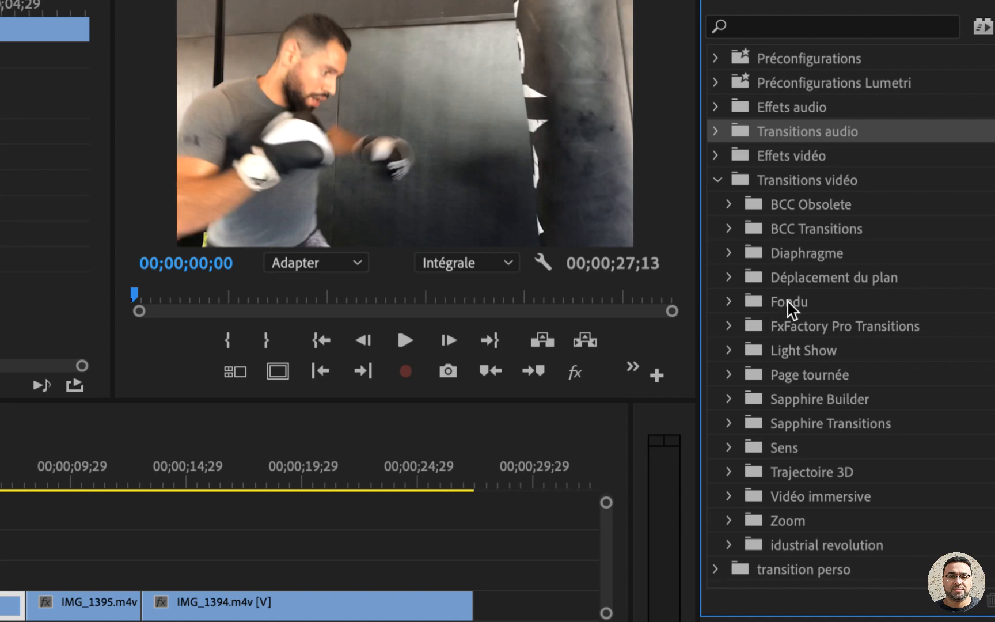
left_click(730, 303)
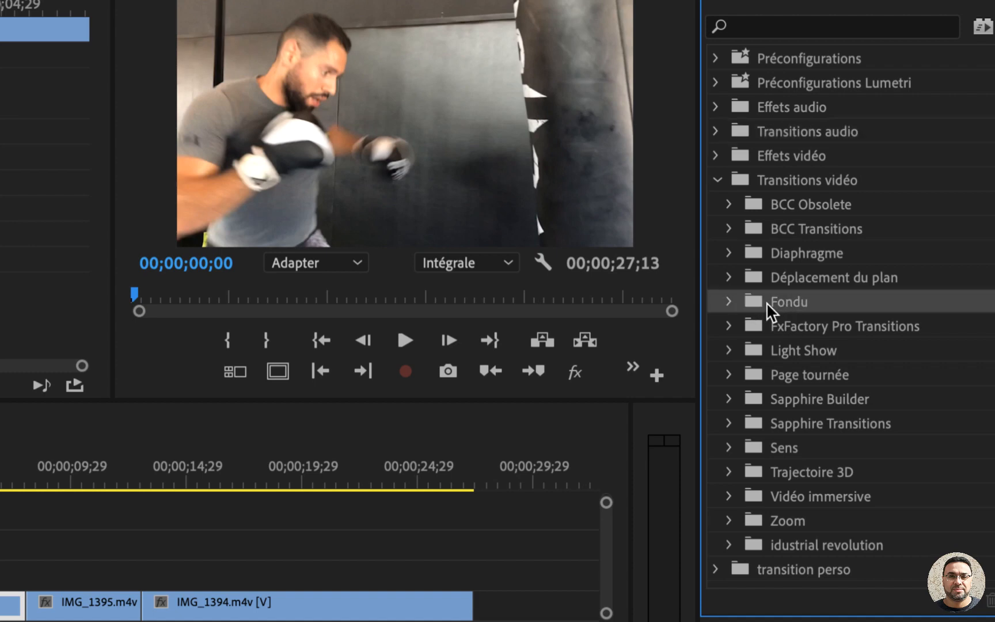
left_click(728, 302)
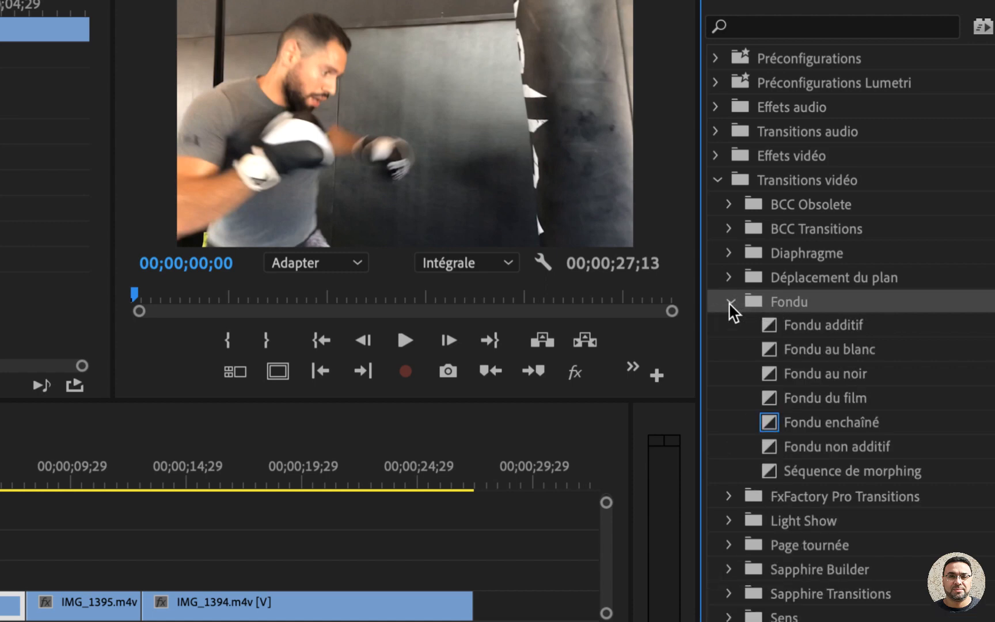
left_click(826, 429)
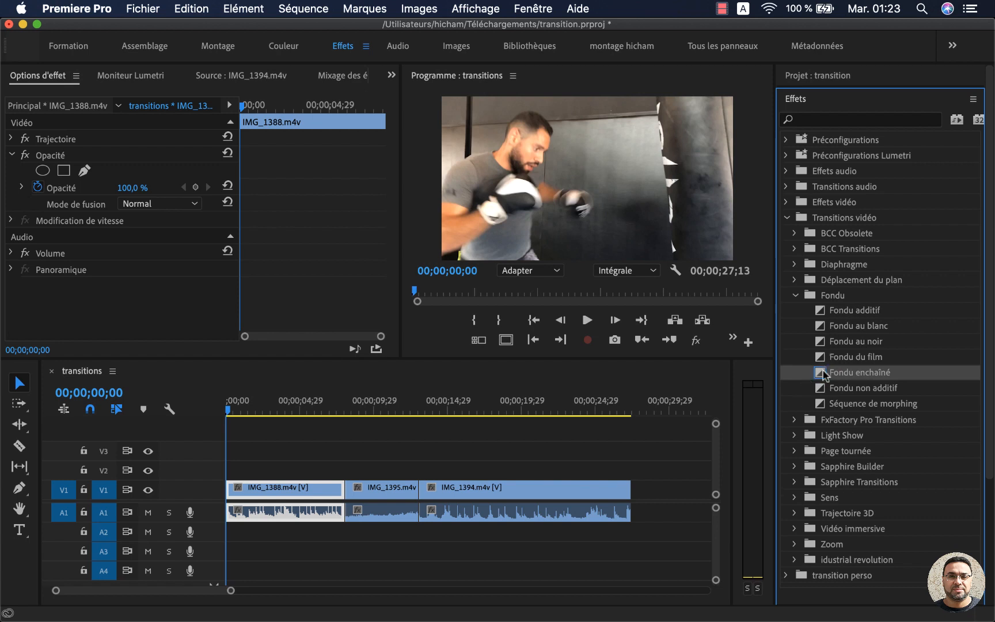
left_click_drag(820, 372, 344, 492)
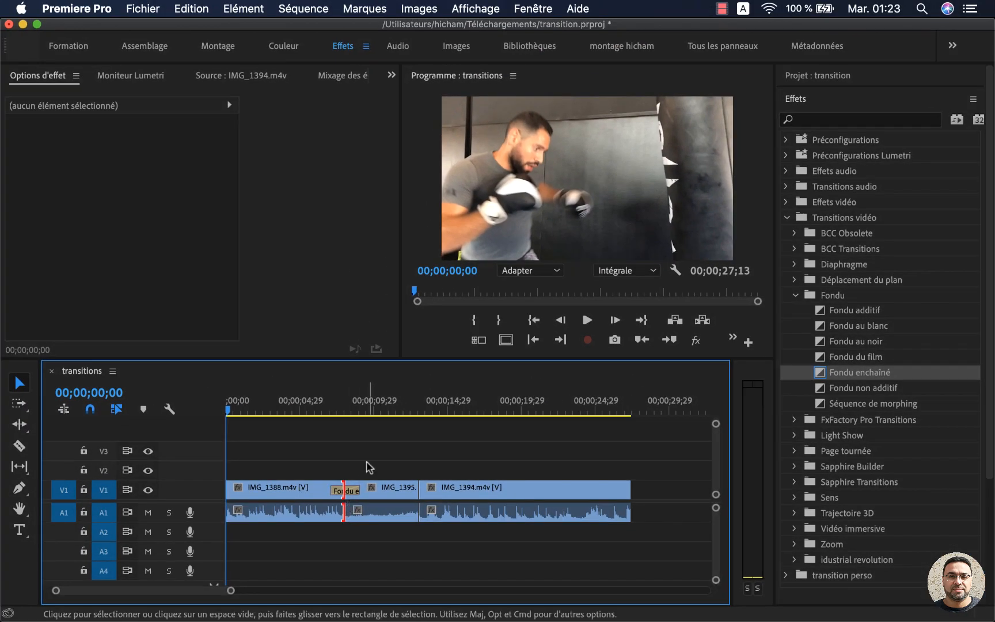
Step: Play back the Fondu enchaîné transition between the first two clips several times, starting shortly before the cut
left_click(323, 398)
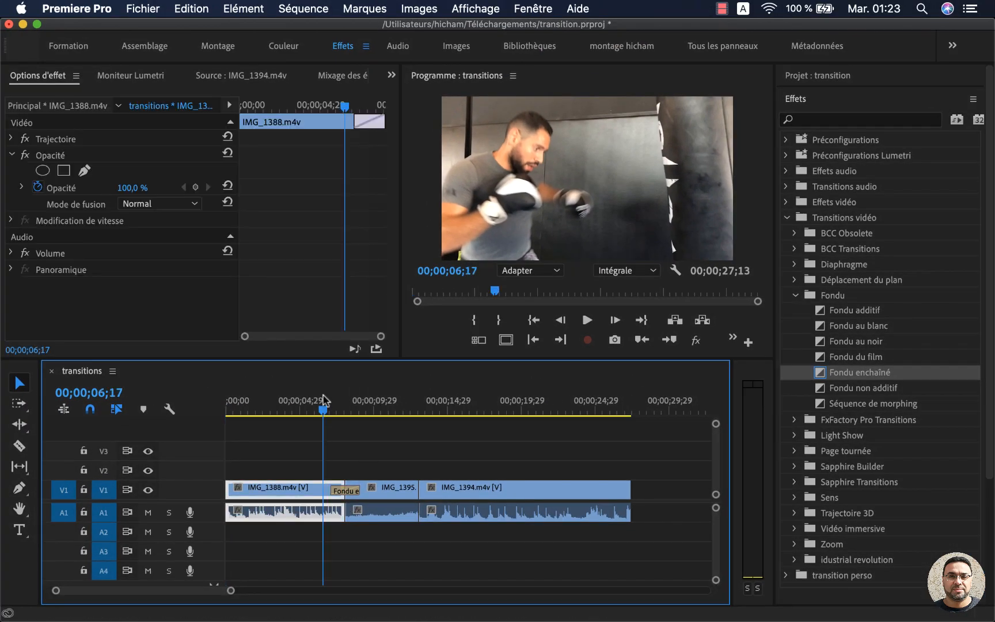
left_click(321, 408)
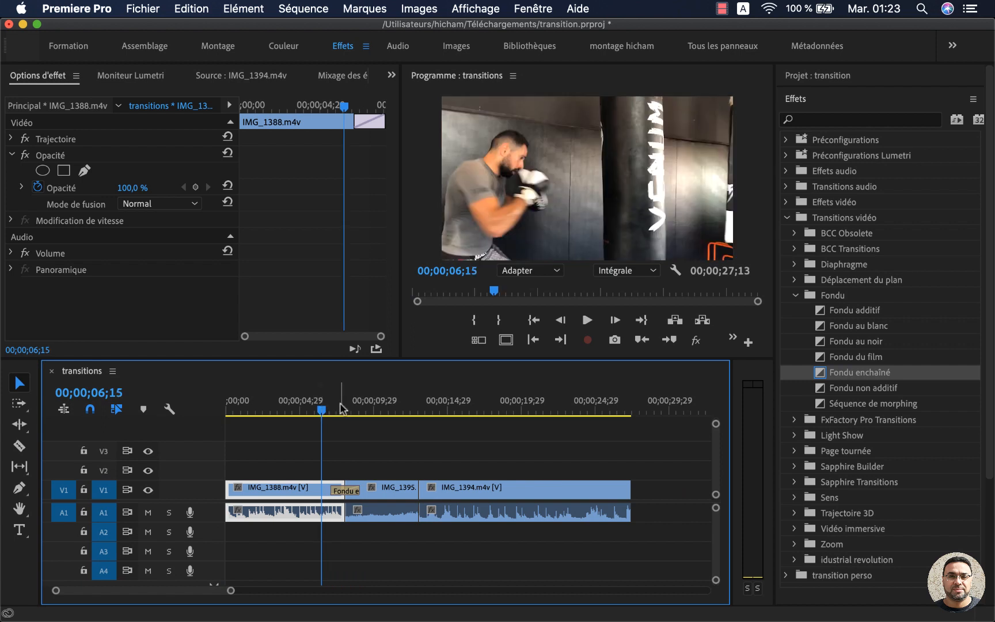
key("space")
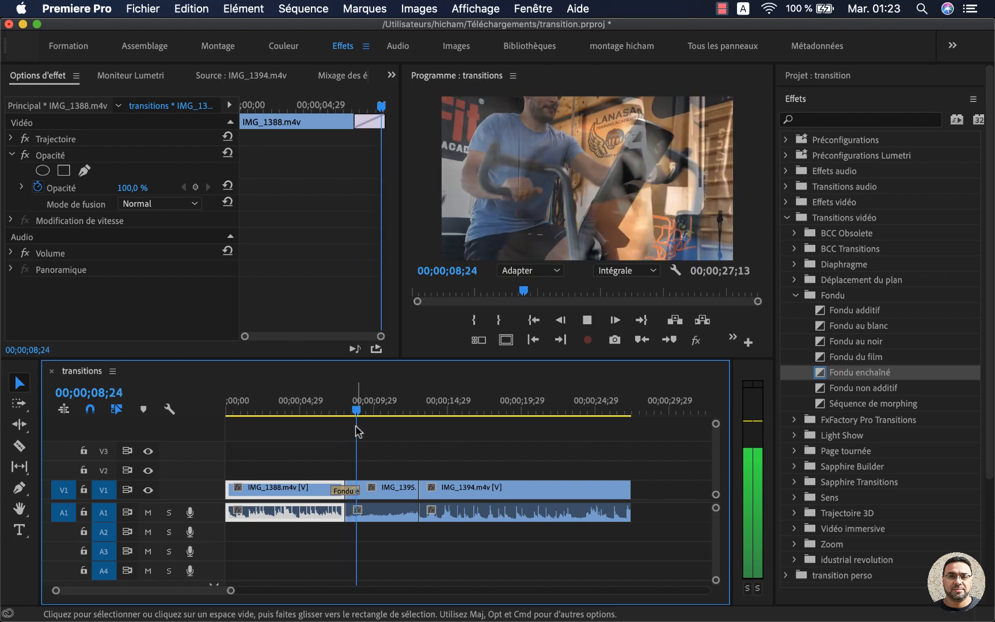
key("space")
left_click(329, 409)
key("space")
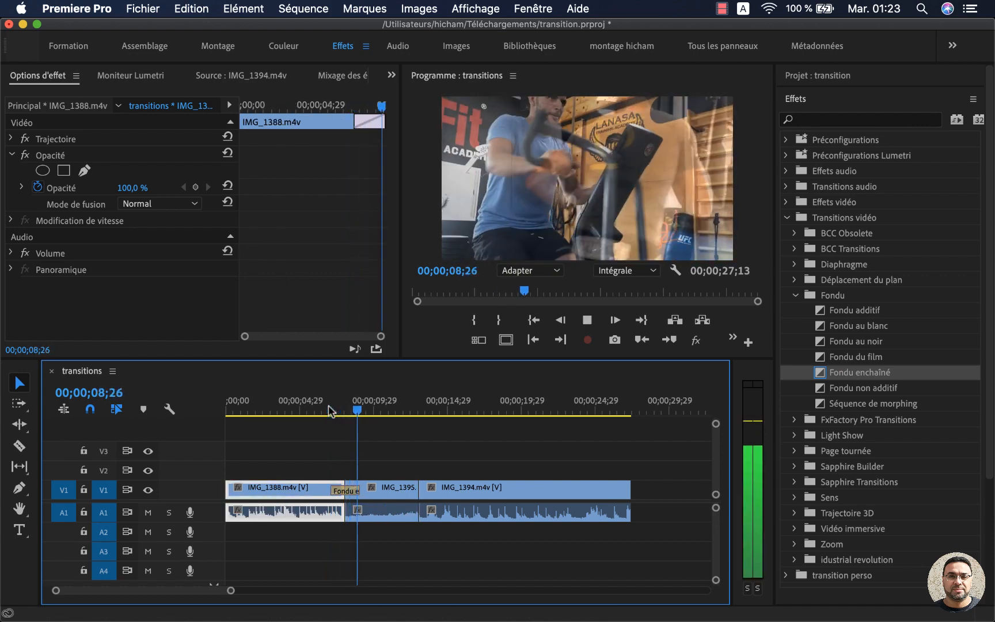
key("space")
left_click(330, 409)
key("space")
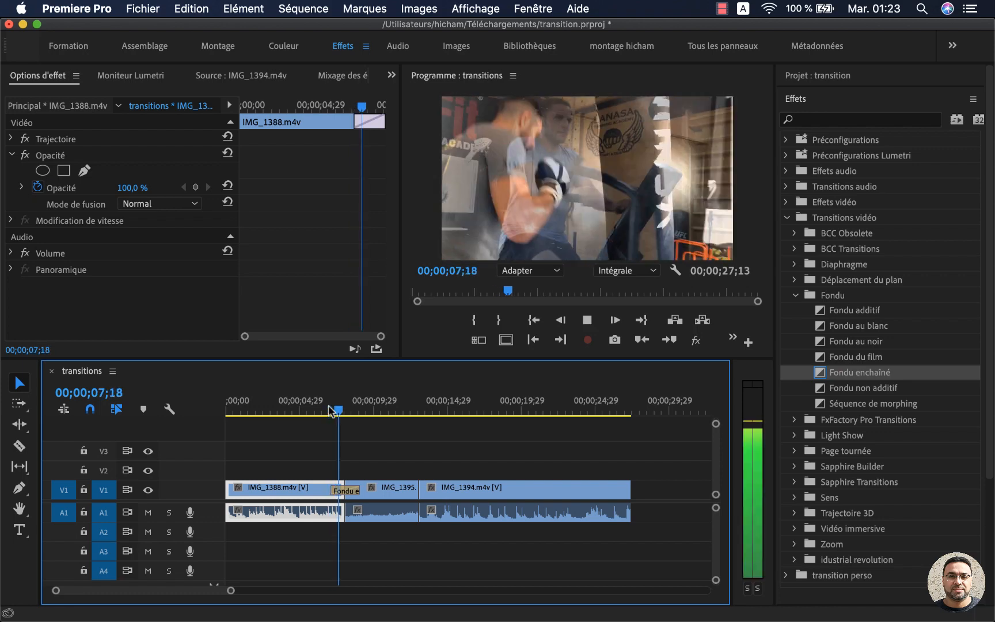
key("space")
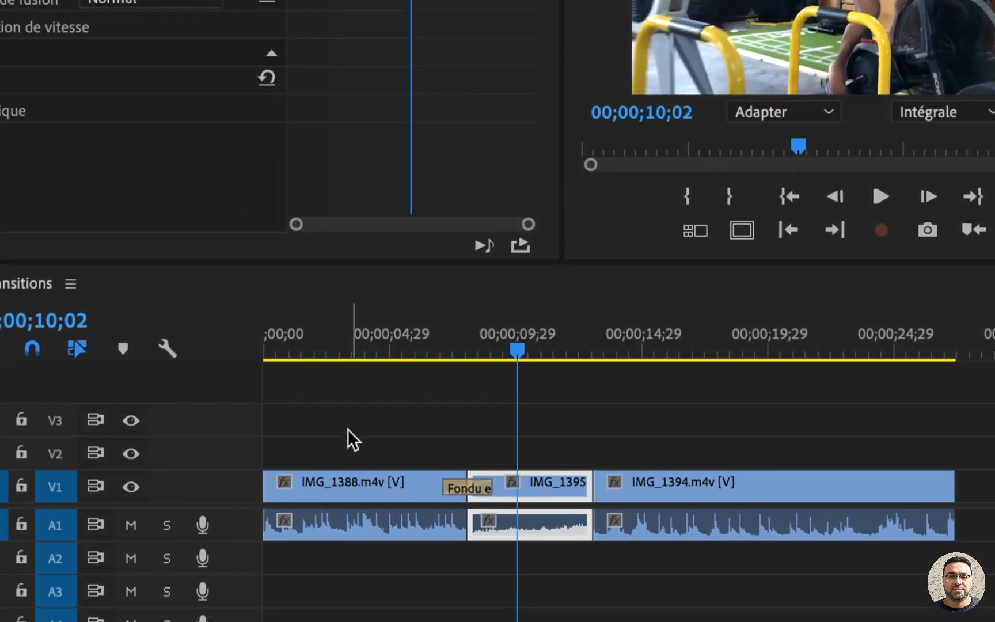
Step: Expand the V1 track's height and try extending the end of the Fondu enchaîné transition further over IMG_1395.m4v
double_click(213, 491)
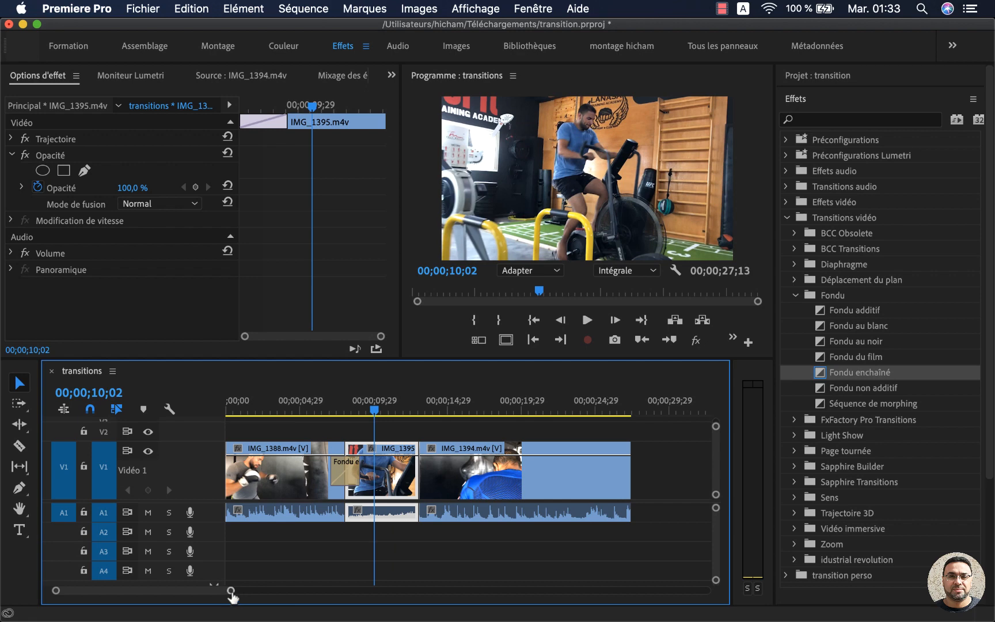
left_click_drag(231, 591, 212, 596)
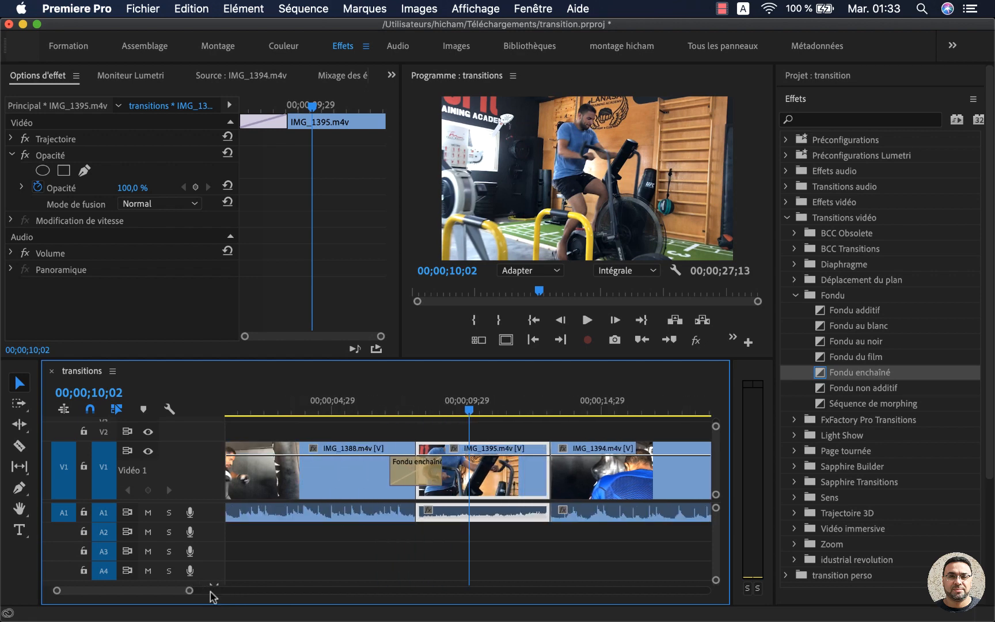
left_click(408, 472)
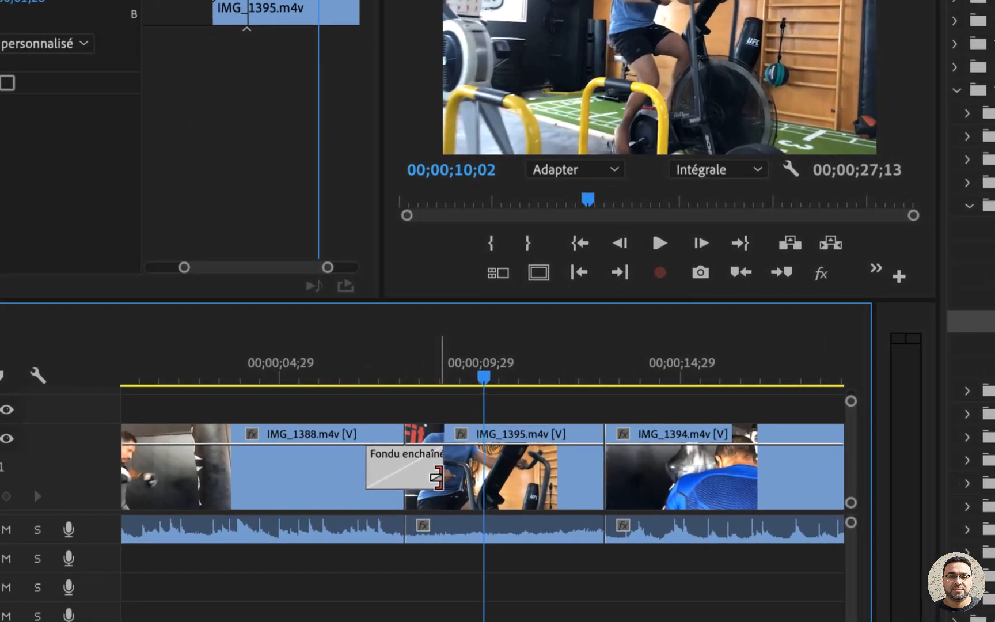
left_click_drag(435, 467, 463, 475)
left_click(415, 347)
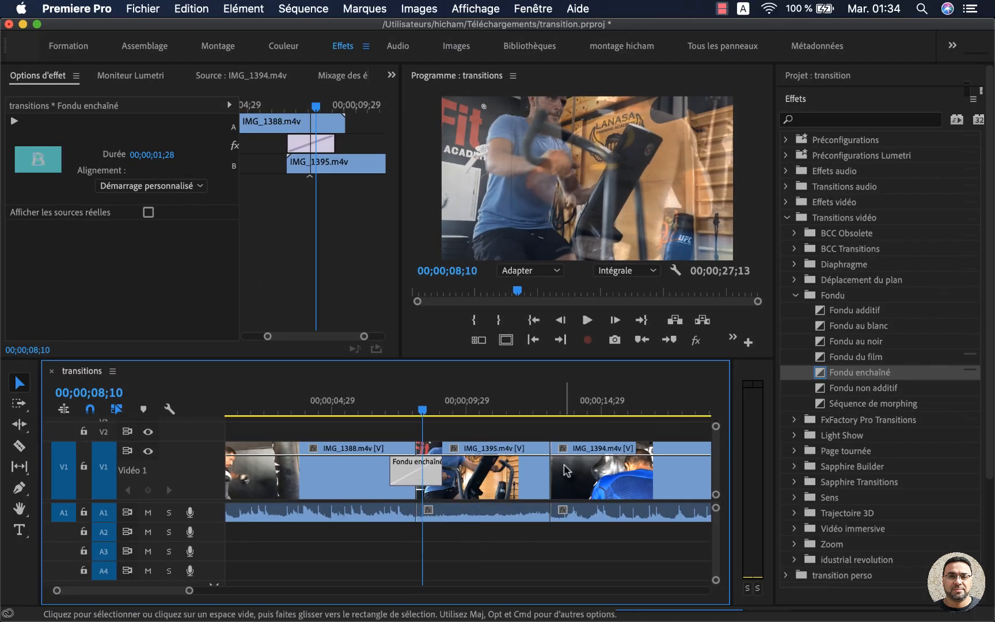
Step: Open the duration setting of the Fondu enchaîné transition and close it without applying changes
left_click(576, 460)
left_click(420, 483)
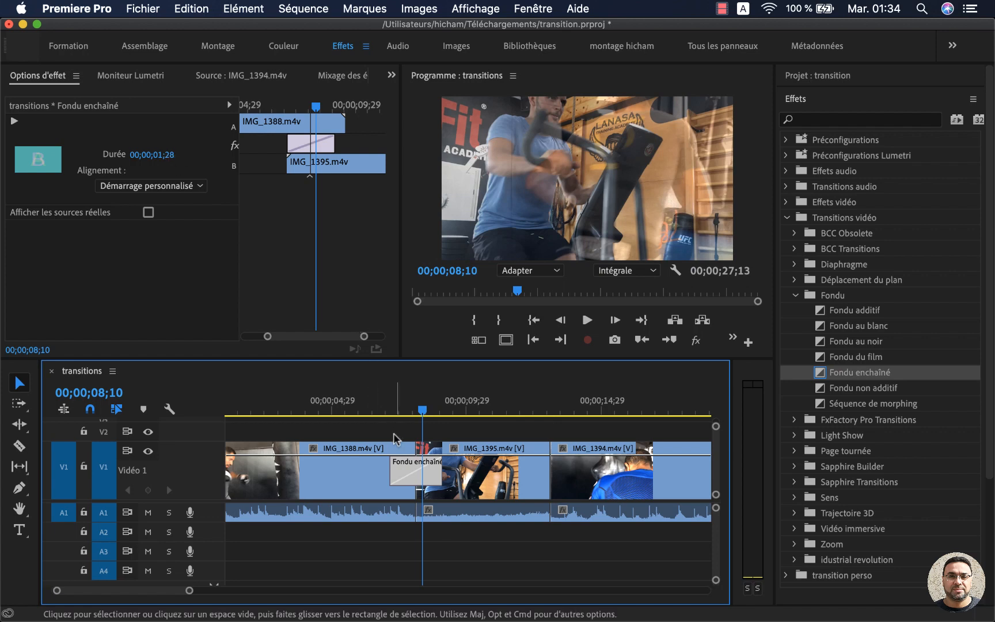
double_click(415, 475)
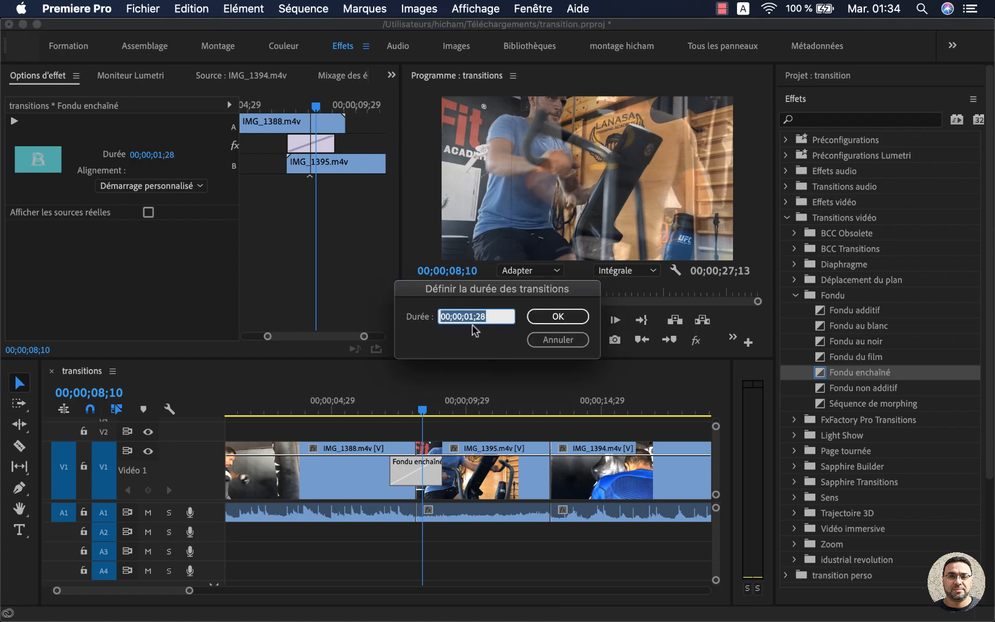
left_click(552, 341)
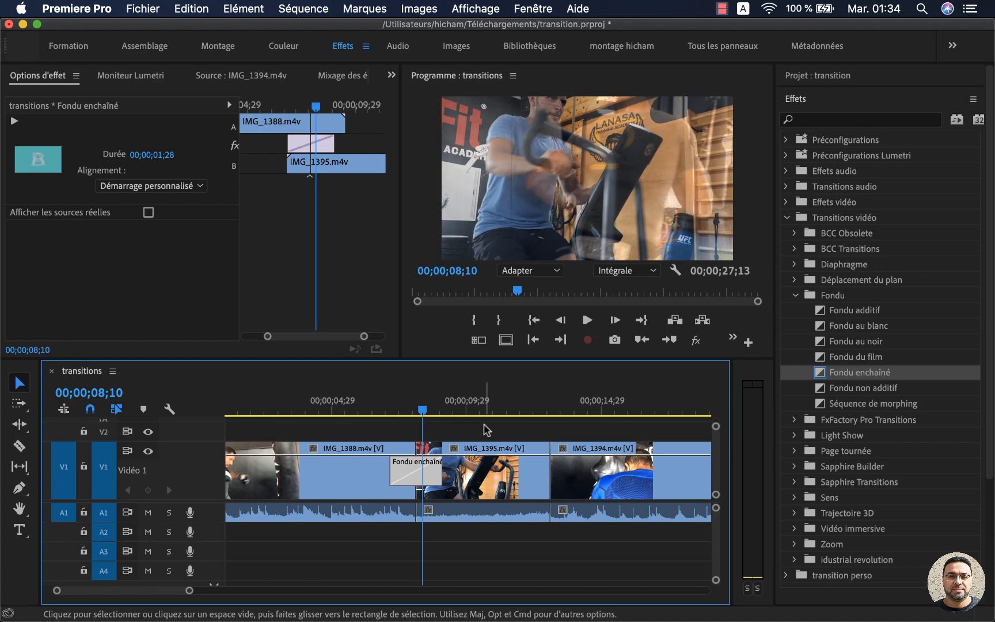
Step: Open the Montage preferences
left_click(66, 8)
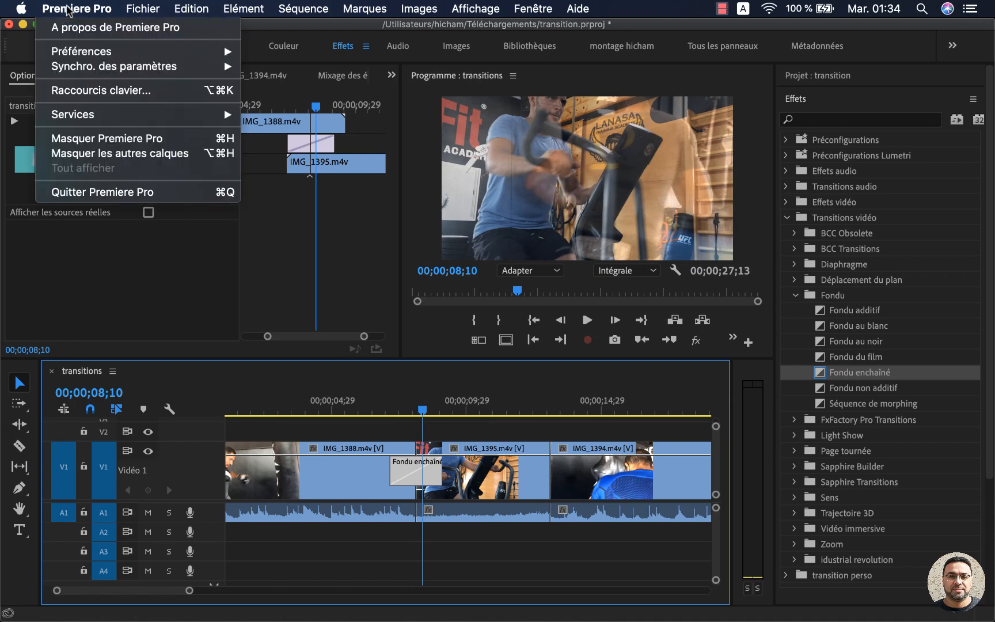
mouse_move(80, 51)
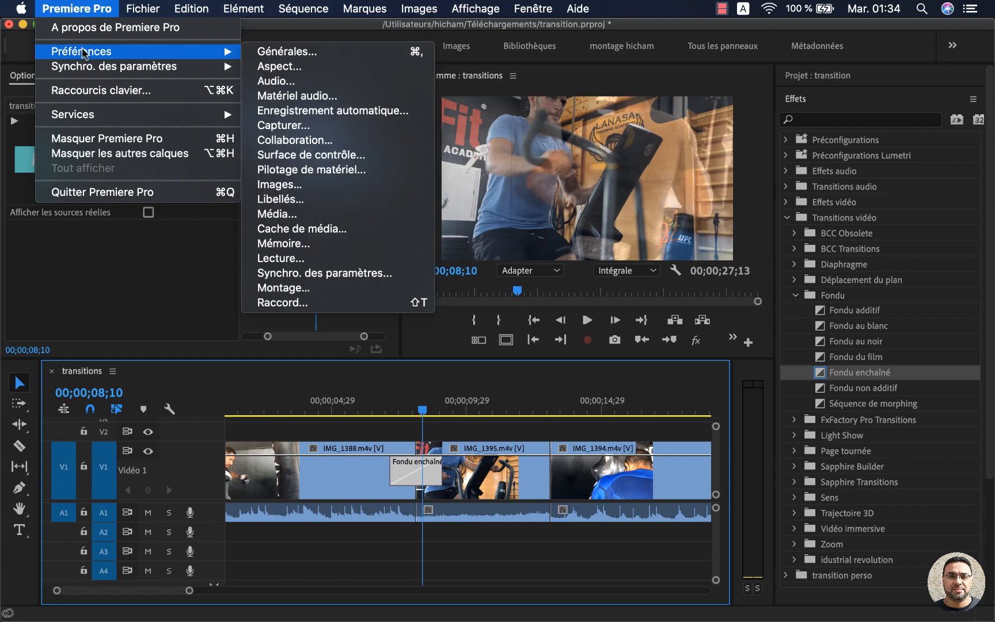
mouse_move(151, 6)
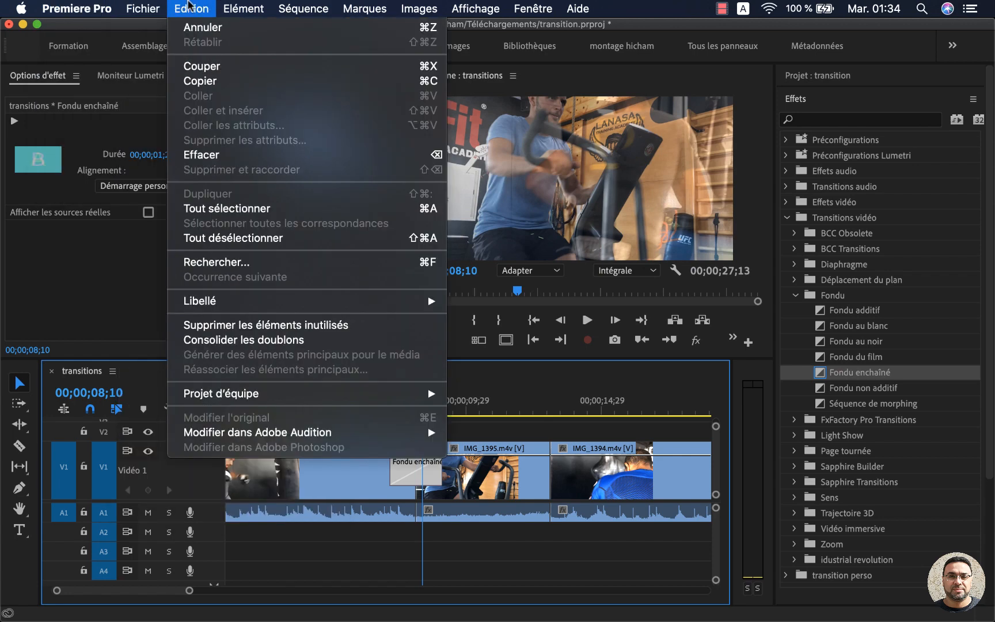
mouse_move(77, 8)
mouse_move(92, 51)
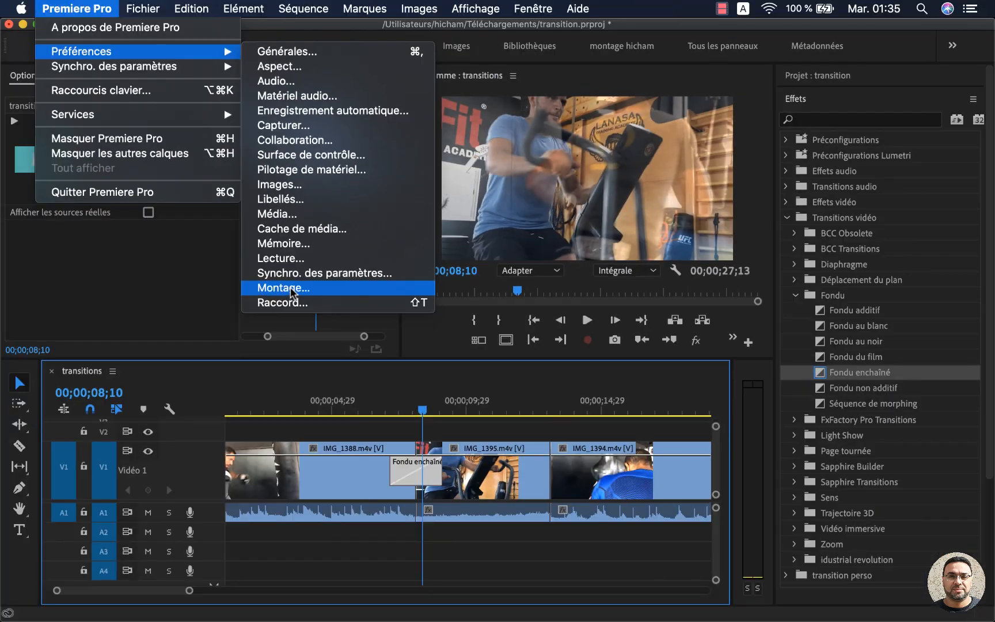
left_click(283, 290)
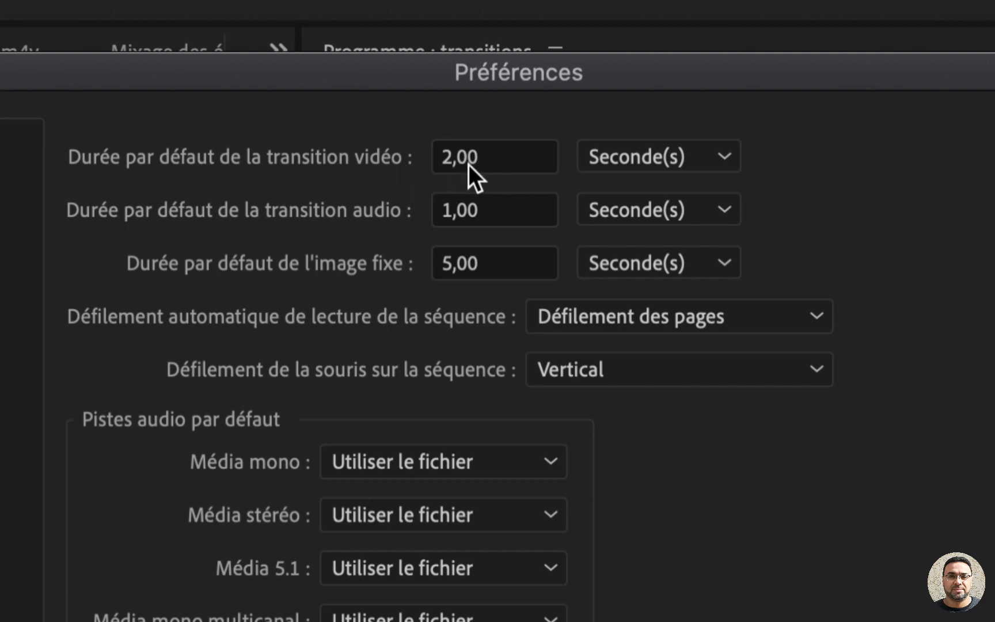
Step: Examine the default durations for video transitions, audio transitions and still images, keeping their values, and close the preferences
left_click(490, 160)
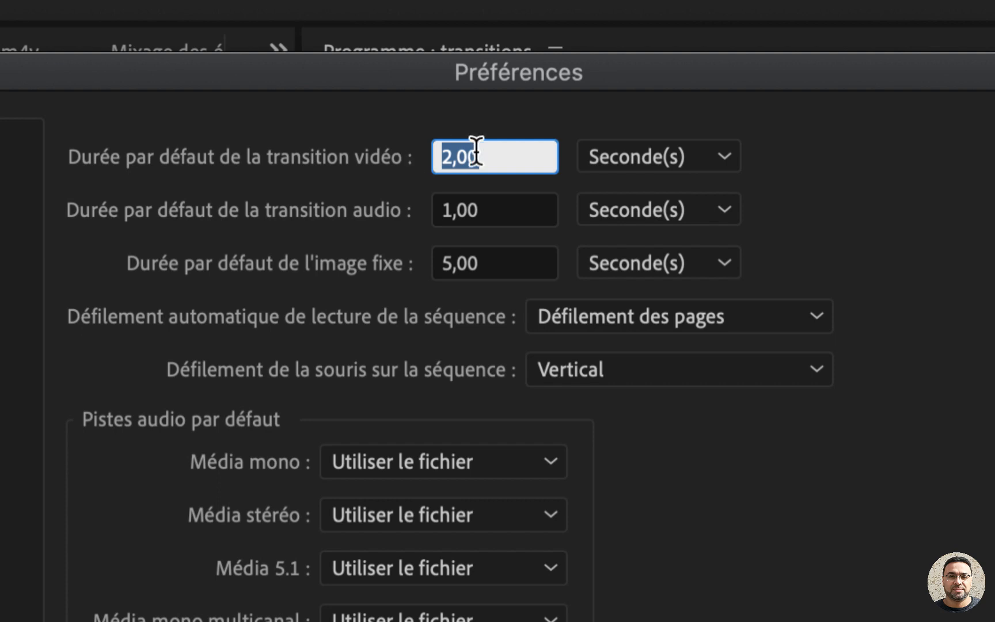
left_click(382, 187)
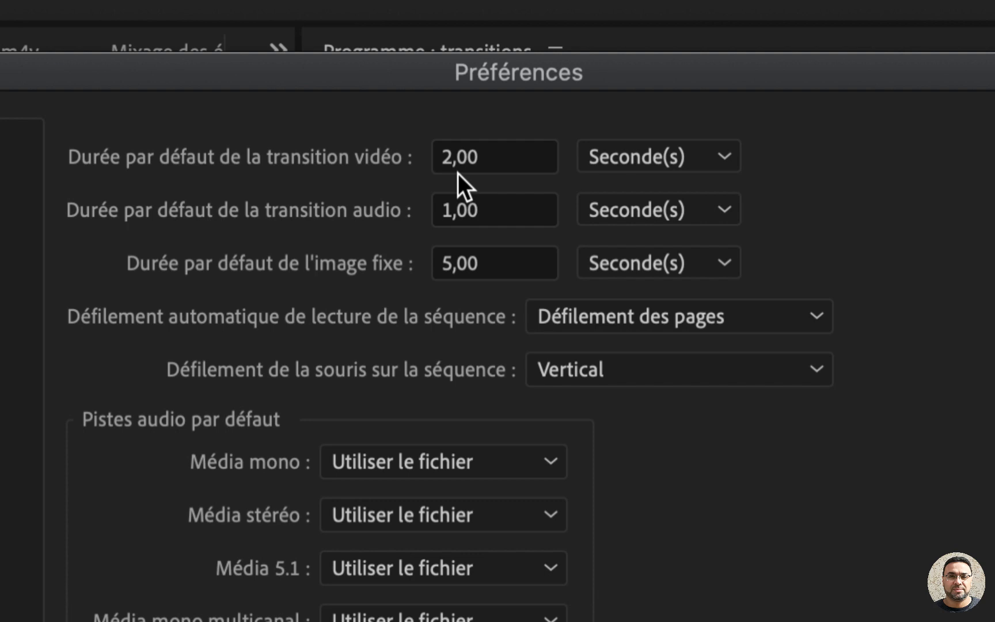
left_click(477, 161)
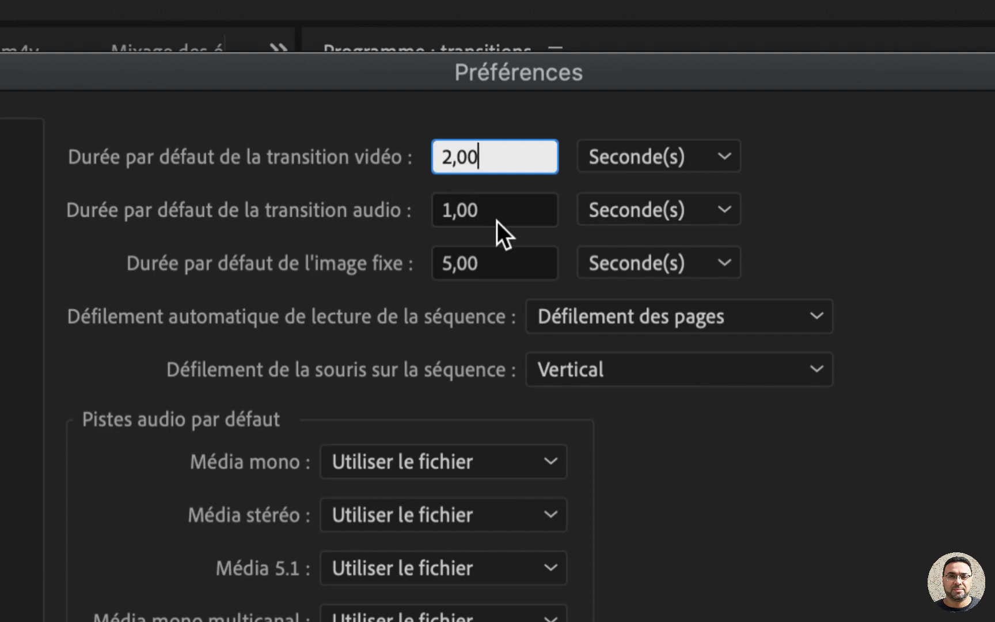
left_click(495, 218)
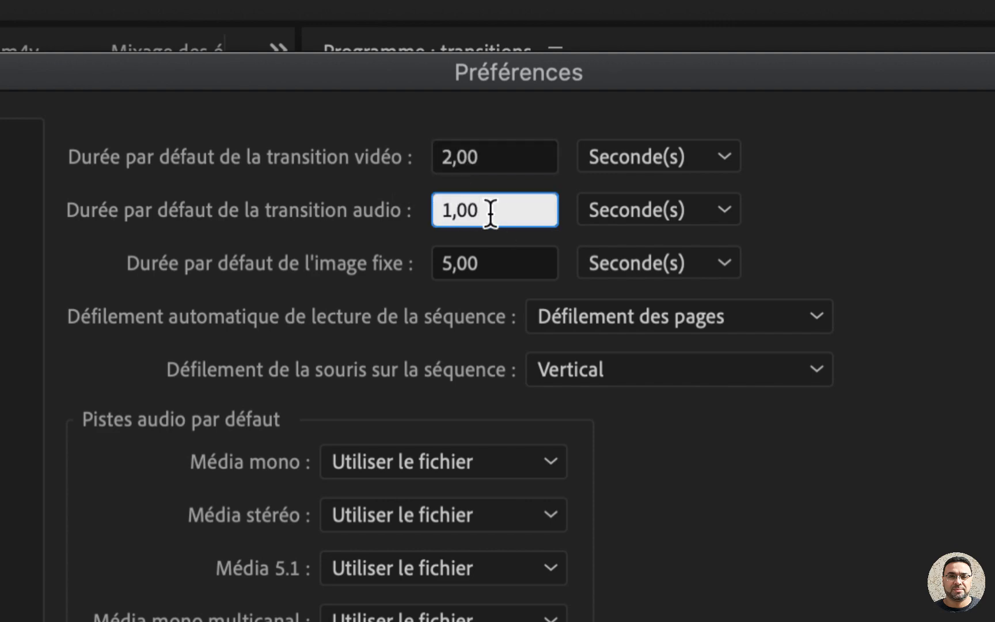
left_click(499, 266)
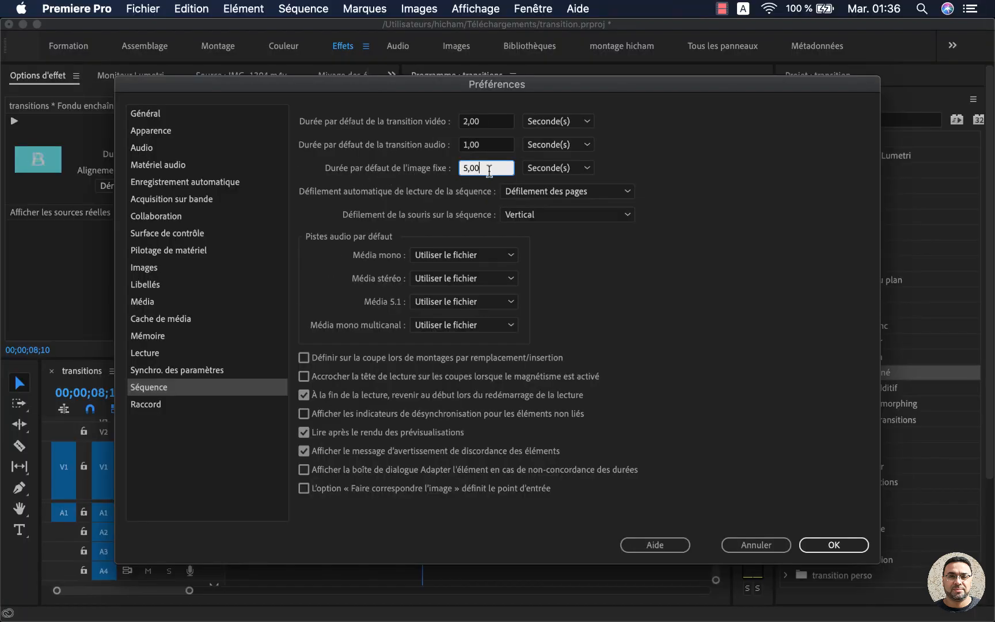
left_click(423, 172)
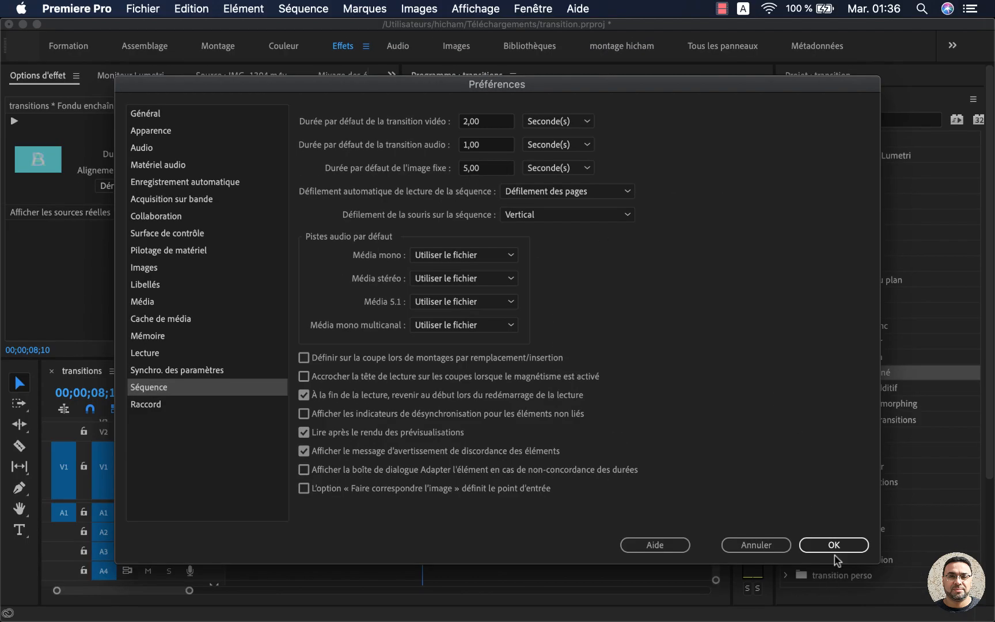
left_click(834, 545)
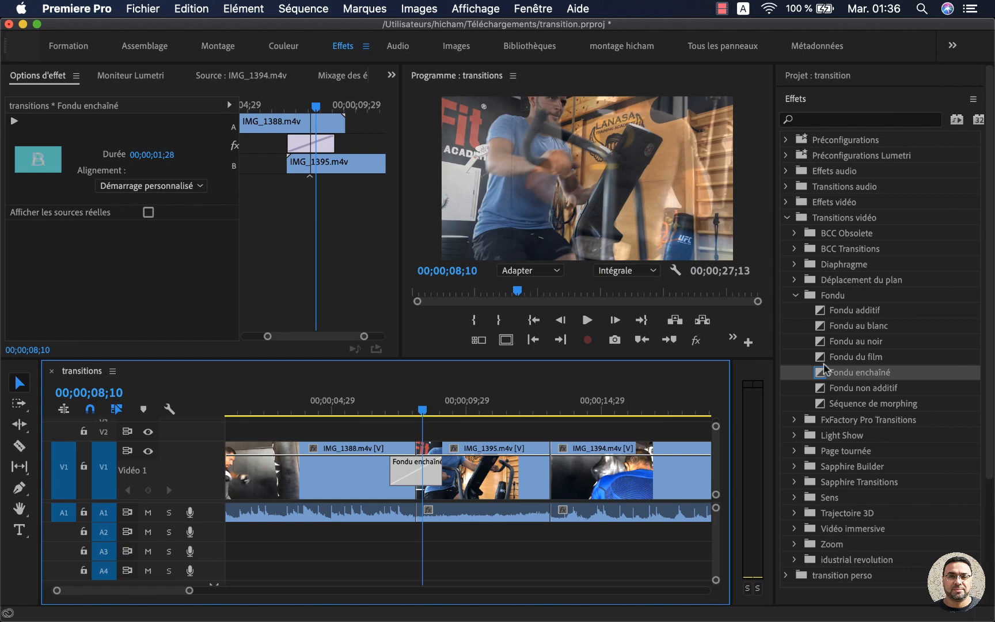
Step: Try the Fondu au noir transition at the cut between IMG_1395.m4v and IMG_1394.m4v
left_click_drag(823, 341, 554, 465)
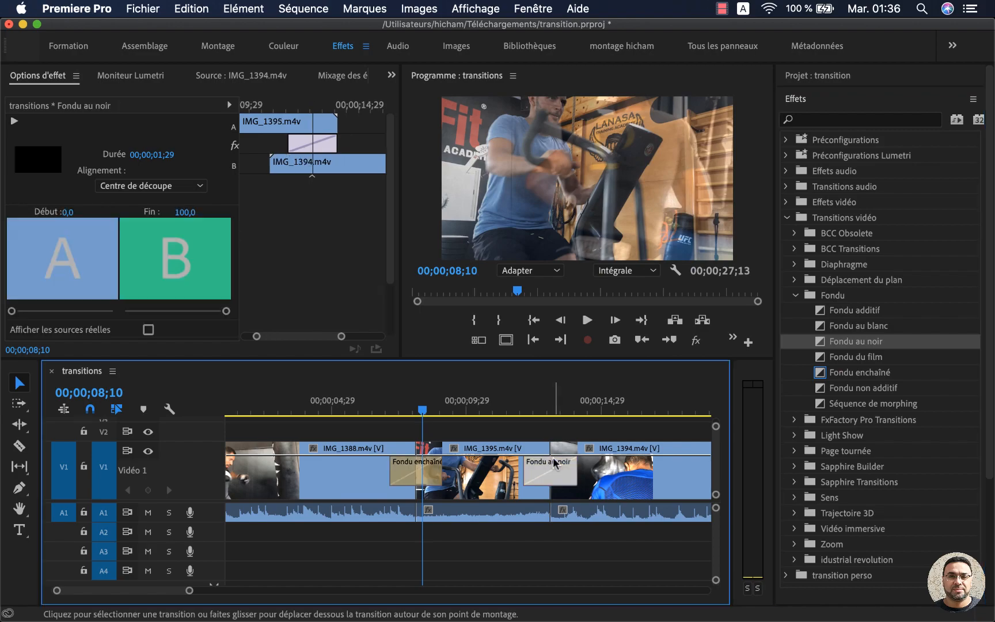
left_click(541, 403)
Step: Select the Fondu enchaîné transition and try extending its end further over IMG_1395.m4v
left_click(433, 479)
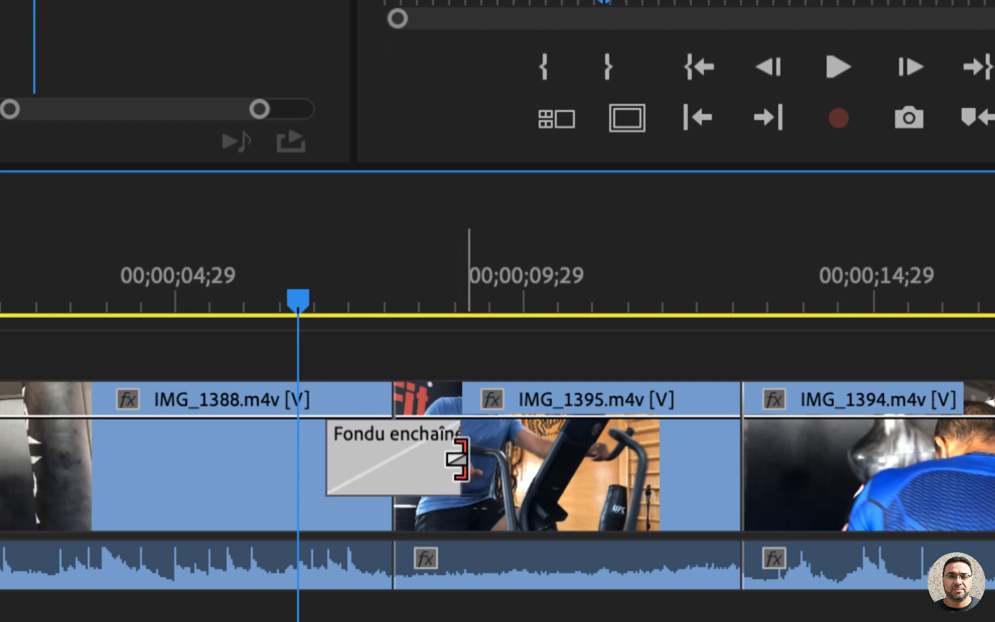
left_click_drag(458, 459, 512, 461)
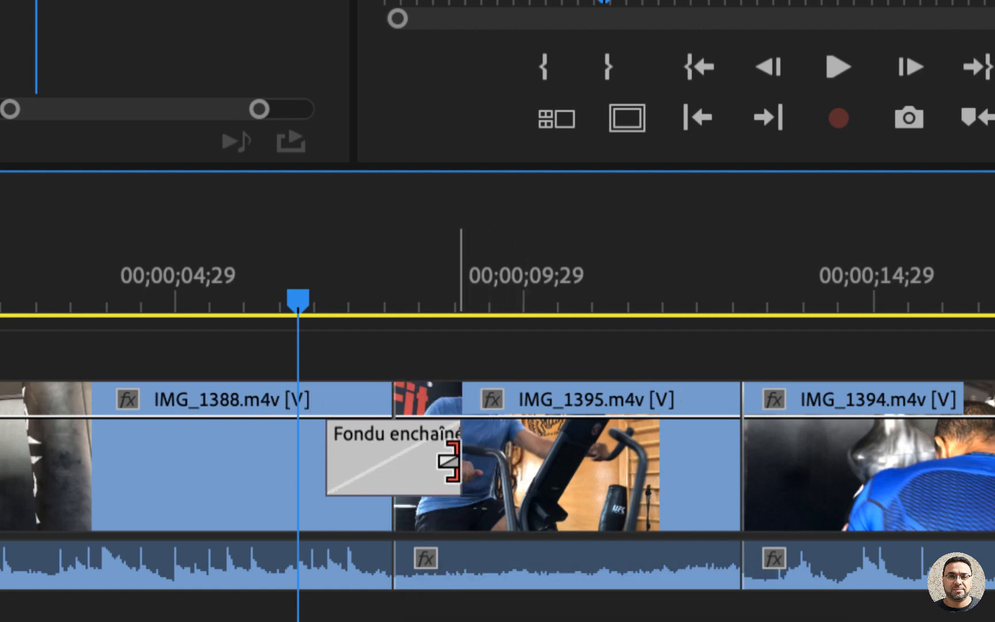
left_click_drag(449, 460, 484, 450)
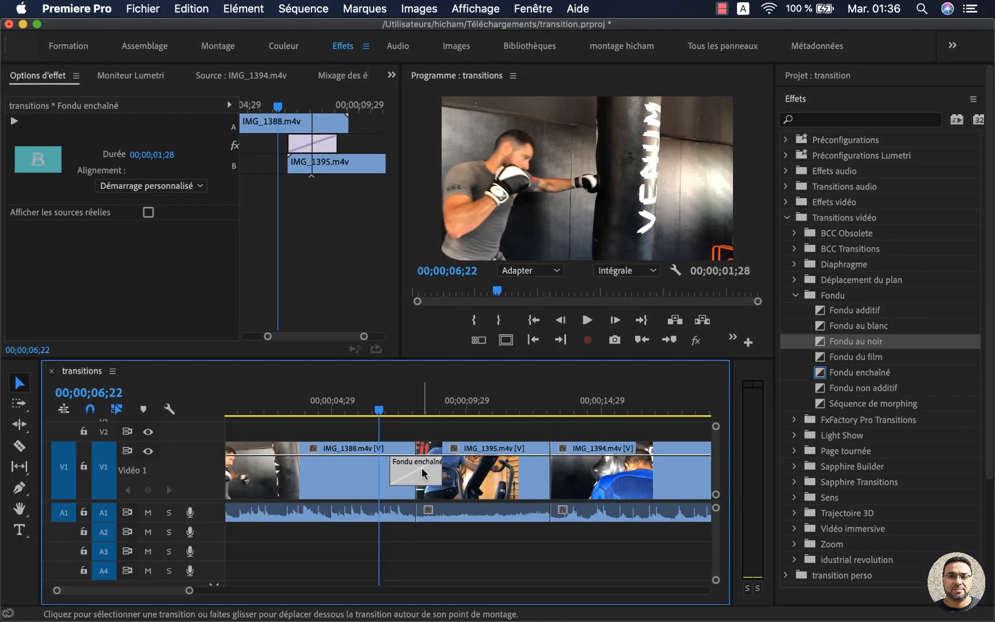
Step: Place the playhead at 00;00;12;26 and apply Fondu au noir at the cut between IMG_1395.m4v and IMG_1394.m4v
left_click(544, 405)
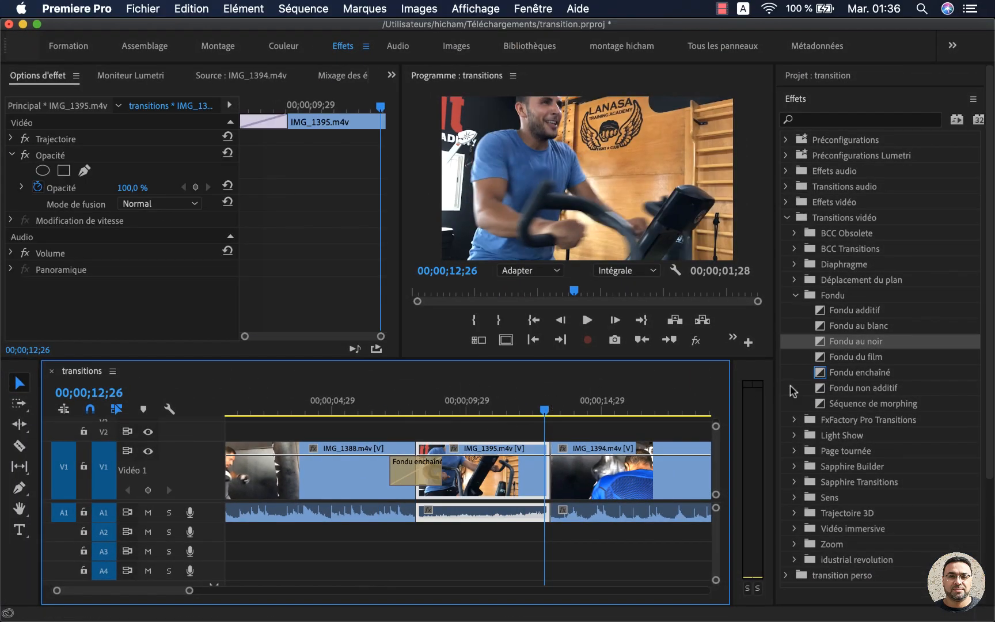
left_click_drag(820, 345, 633, 473)
Step: Place IMG_1277.m4v from the lanasa bin on V1 at 00;00;30;24, with IMG_1295.m4v directly after it
scroll(510, 494, "right", 5)
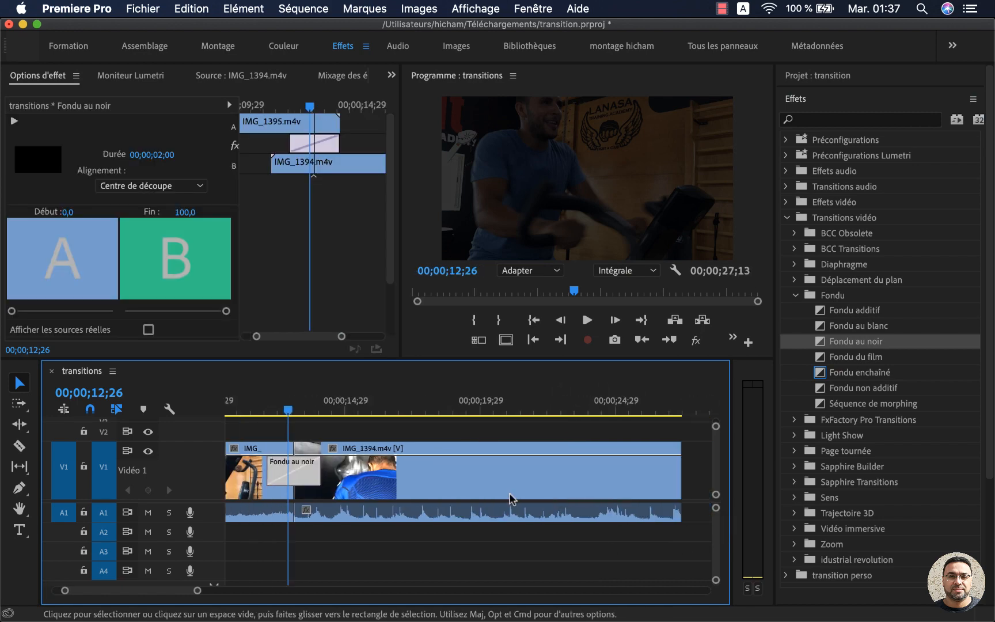
scroll(510, 494, "right", 3)
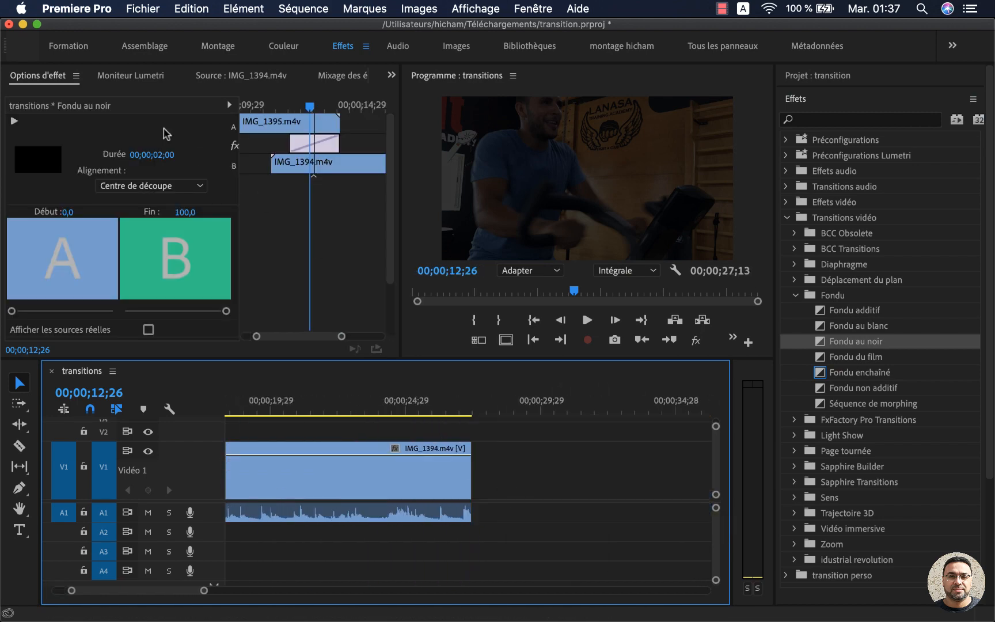
left_click(840, 75)
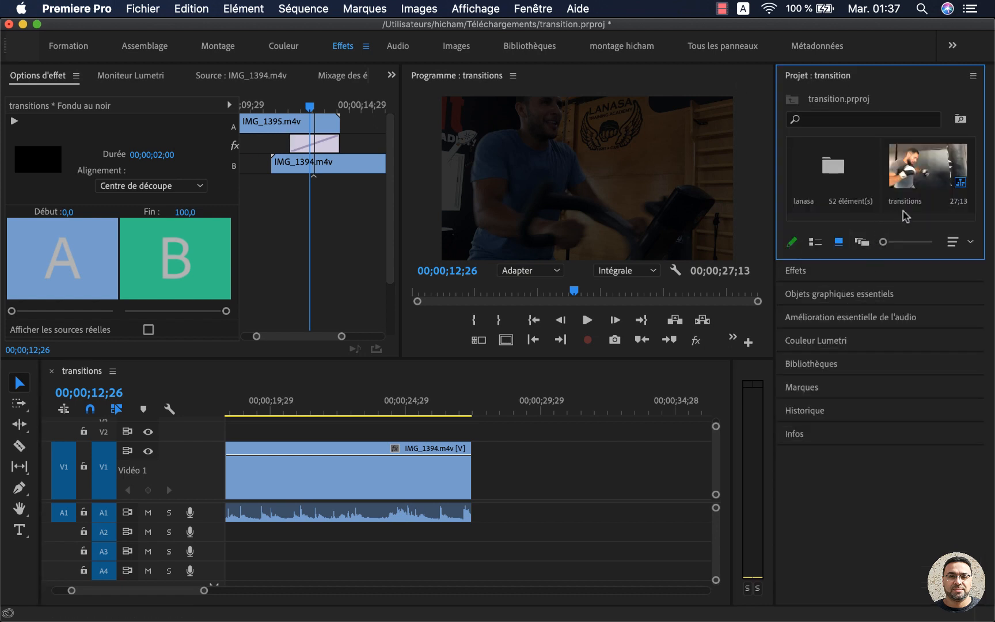
double_click(835, 167)
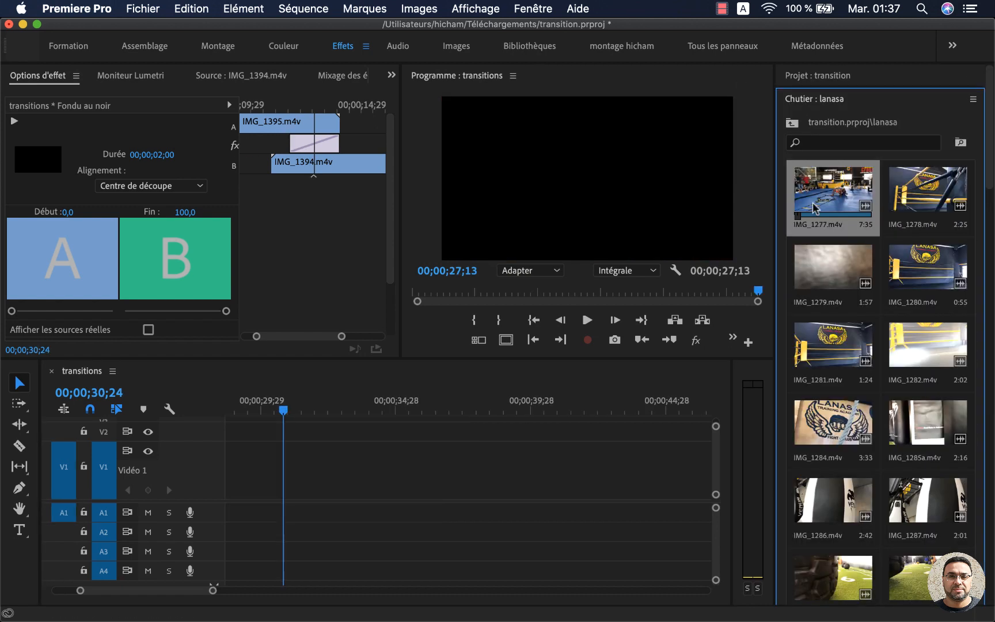
left_click_drag(836, 195, 314, 485)
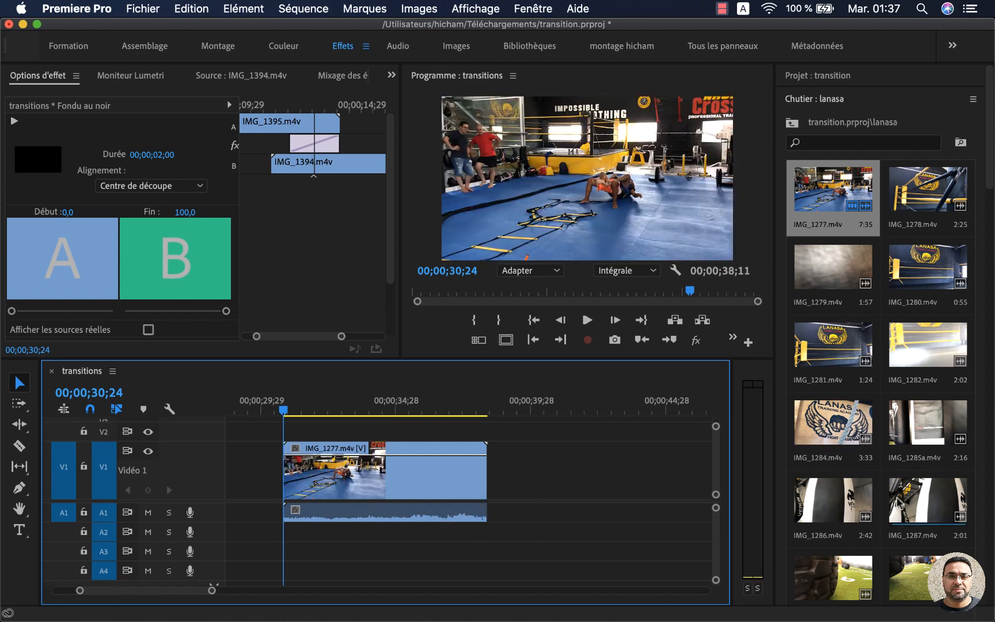
scroll(924, 327, "down", 10)
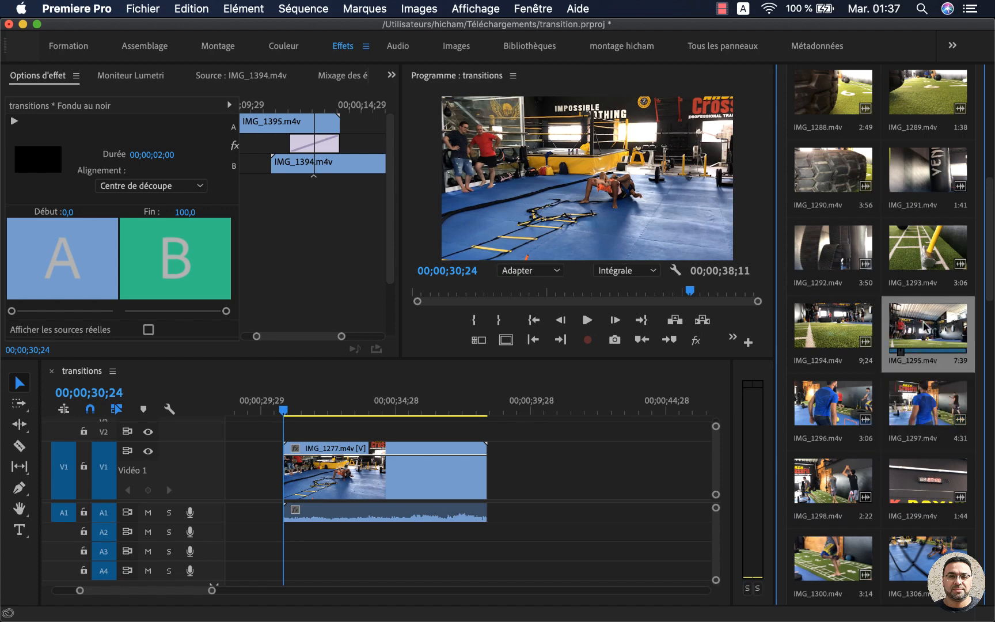
left_click_drag(924, 327, 494, 468)
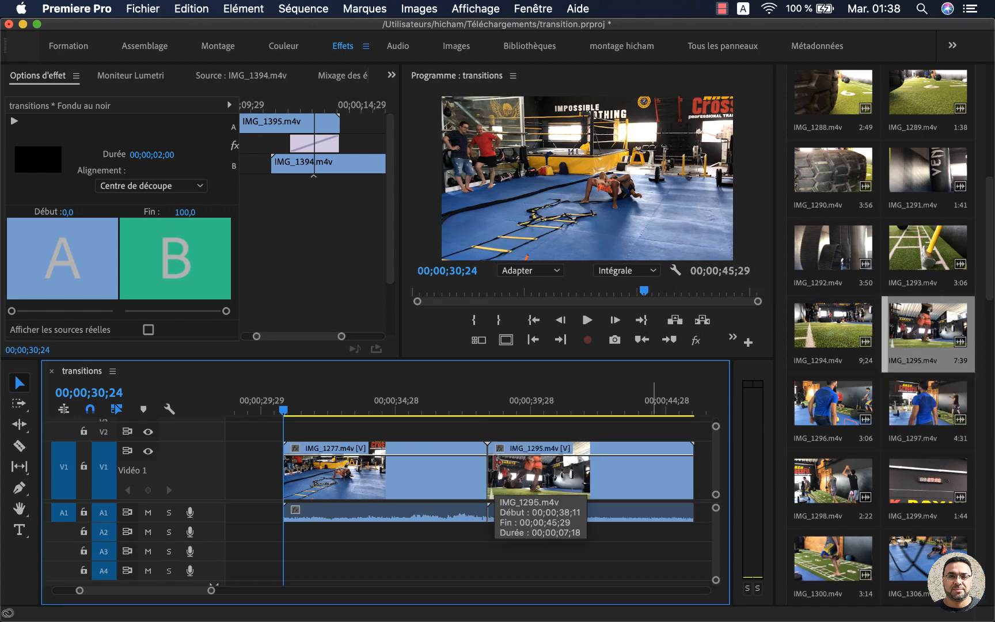
Step: Select IMG_1277.m4v, try extending its start edge earlier on V1, and clear the selection
left_click(423, 433)
left_click(399, 473)
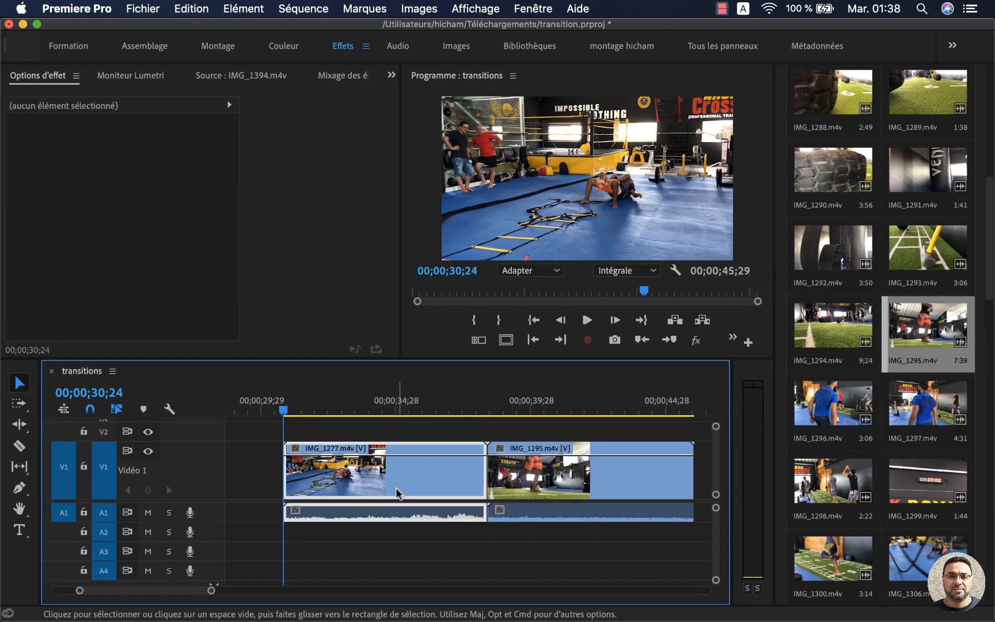
left_click(424, 434)
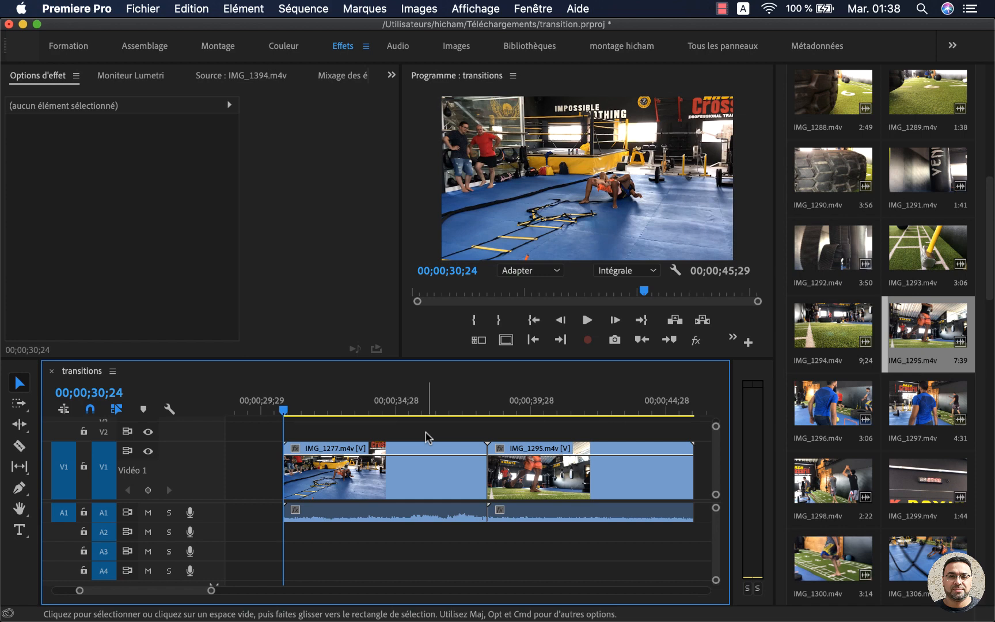
mouse_move(286, 466)
left_mouse_down()
mouse_move(322, 460)
mouse_move(285, 460)
left_mouse_up()
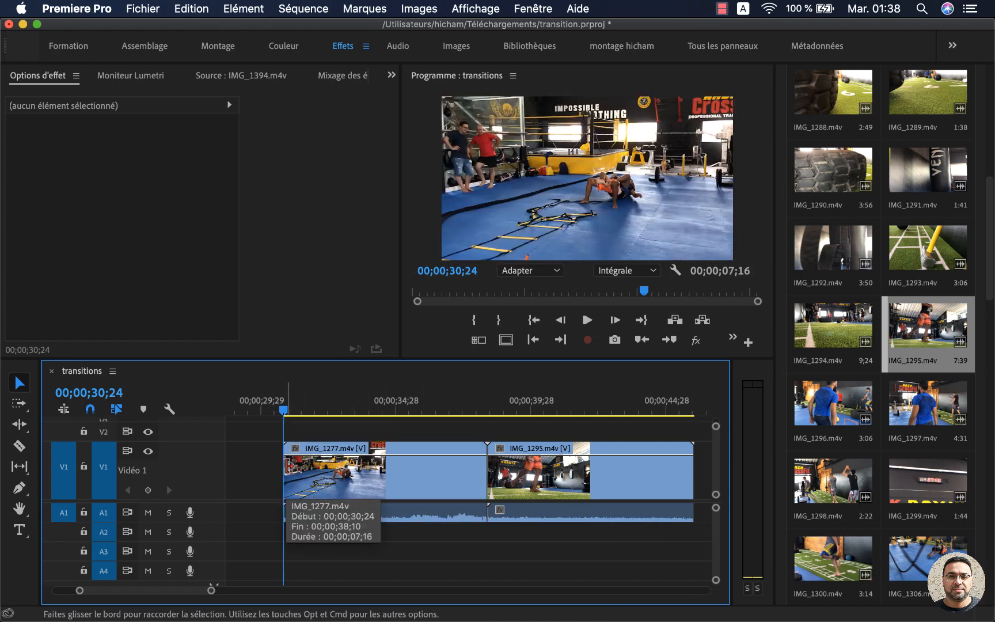
left_click(251, 455)
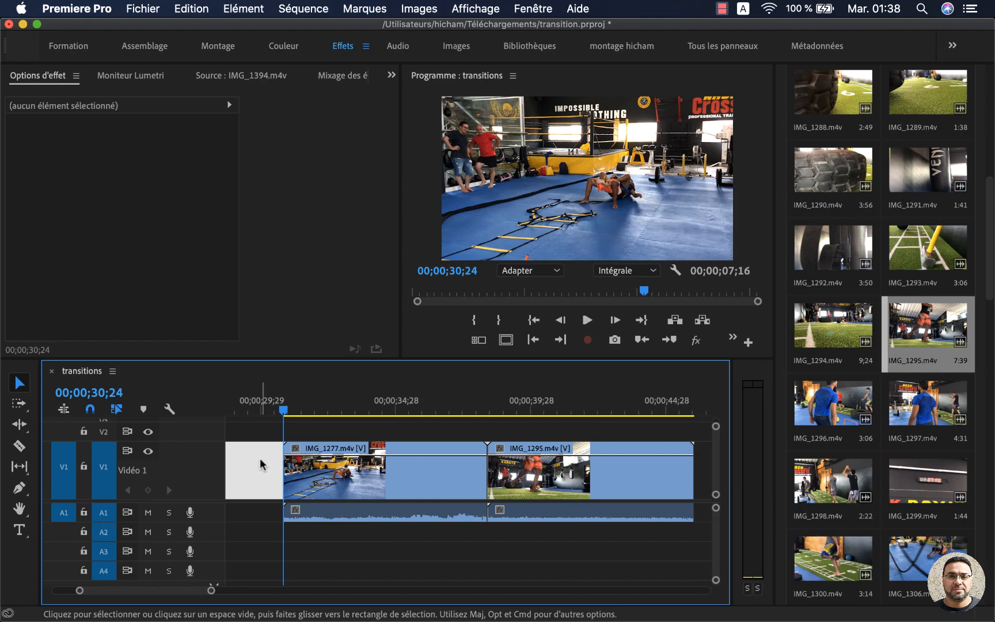
left_click(307, 432)
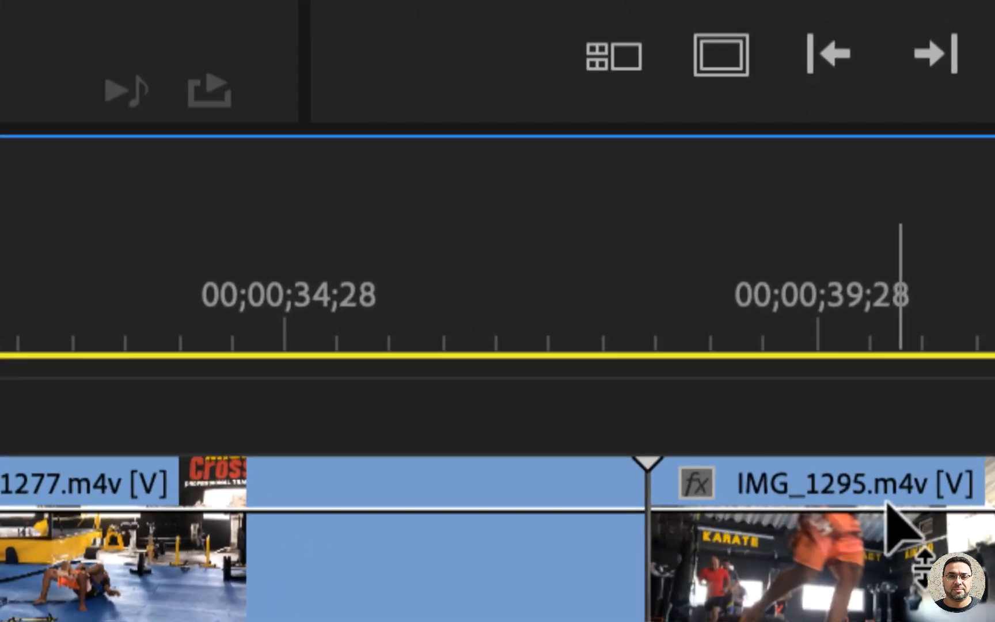
Step: Examine the start of IMG_1295.m4v and the end of IMG_1277.m4v where the two clips meet
left_click(702, 488)
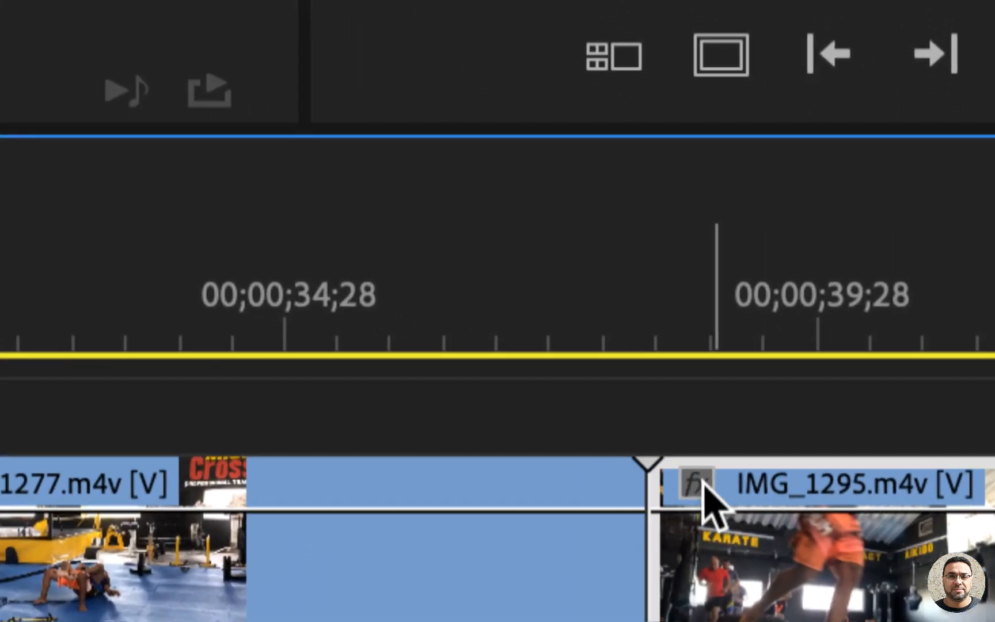
left_click_drag(702, 488, 738, 523)
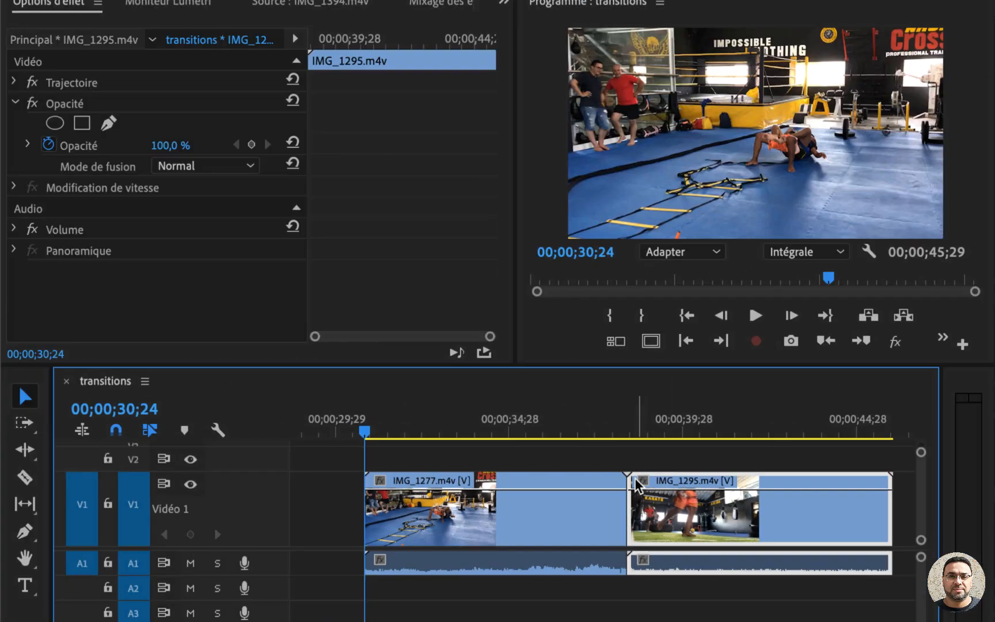
left_click(599, 521)
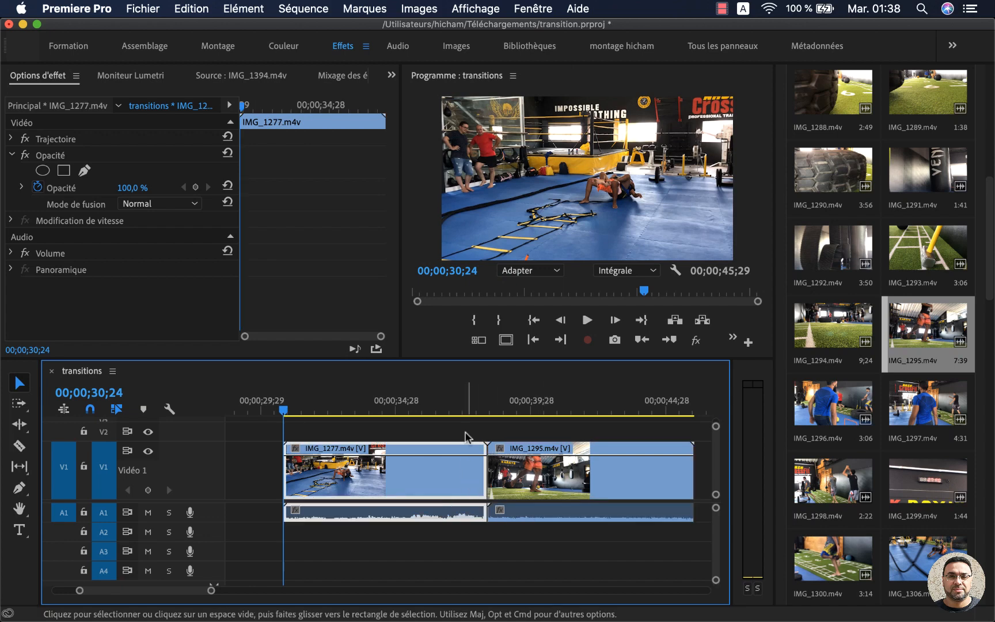
Step: Place the playhead at 00;00;37;14 and apply Fondu enchaîné at the cut between IMG_1277.m4v and IMG_1295.m4v, accepting repeated frames
left_click(463, 410)
left_click(510, 473)
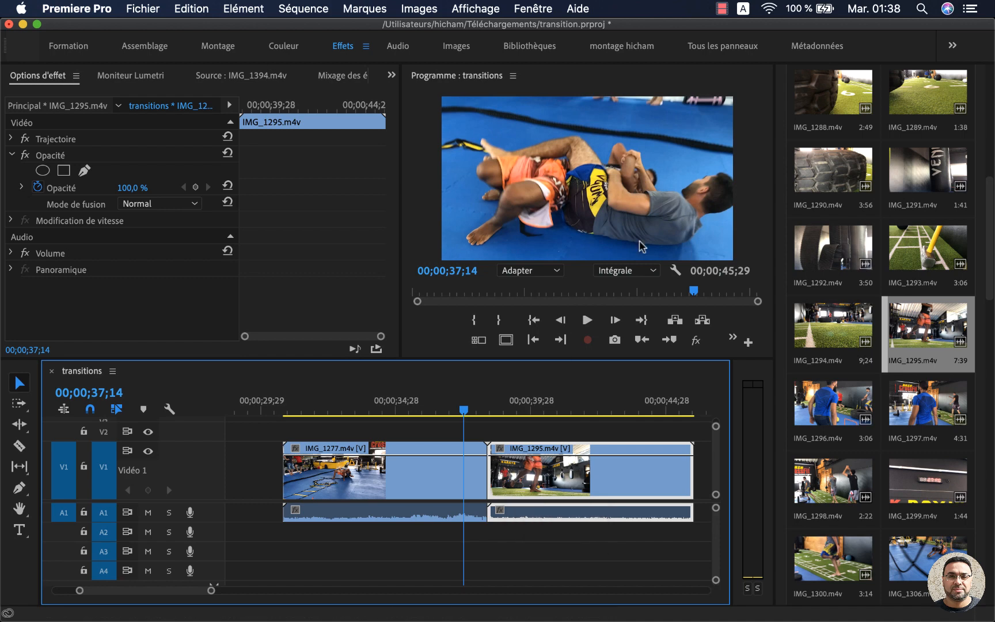
scroll(961, 134, "up", 10)
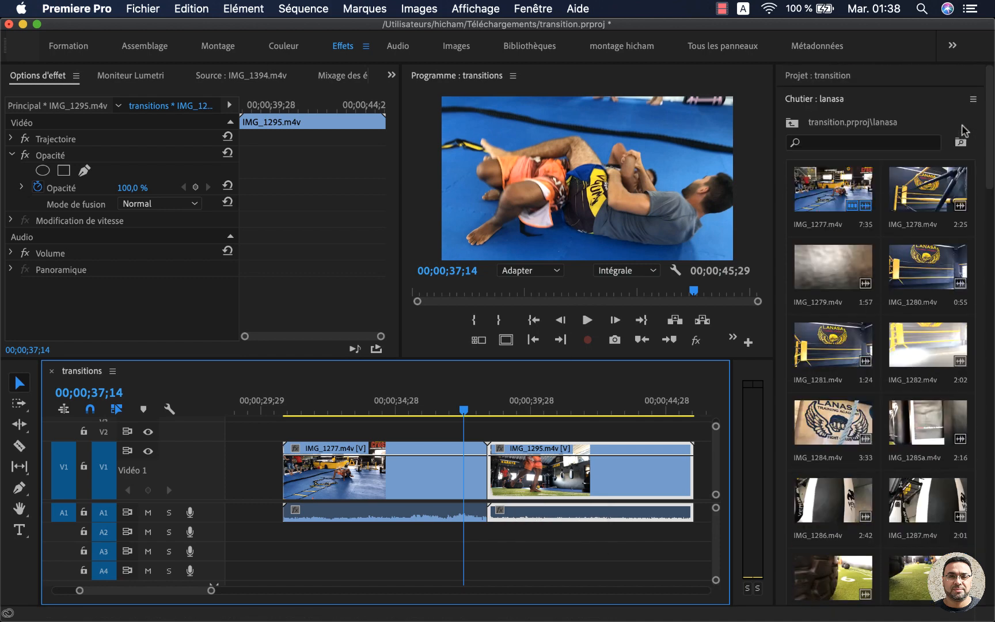
left_click(823, 96)
left_click(794, 126)
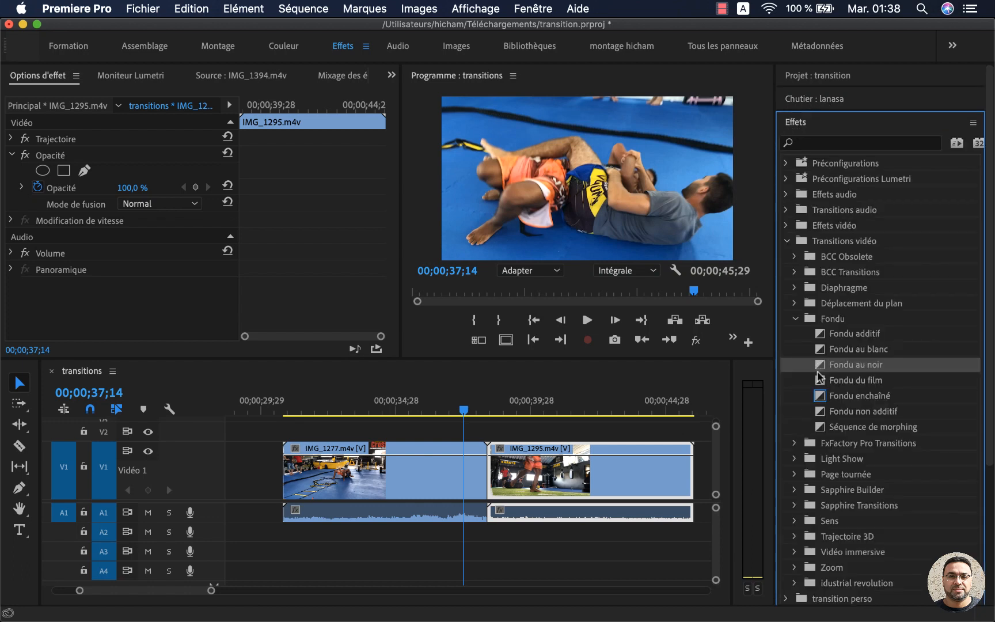
left_click(819, 398)
left_click_drag(819, 398, 493, 473)
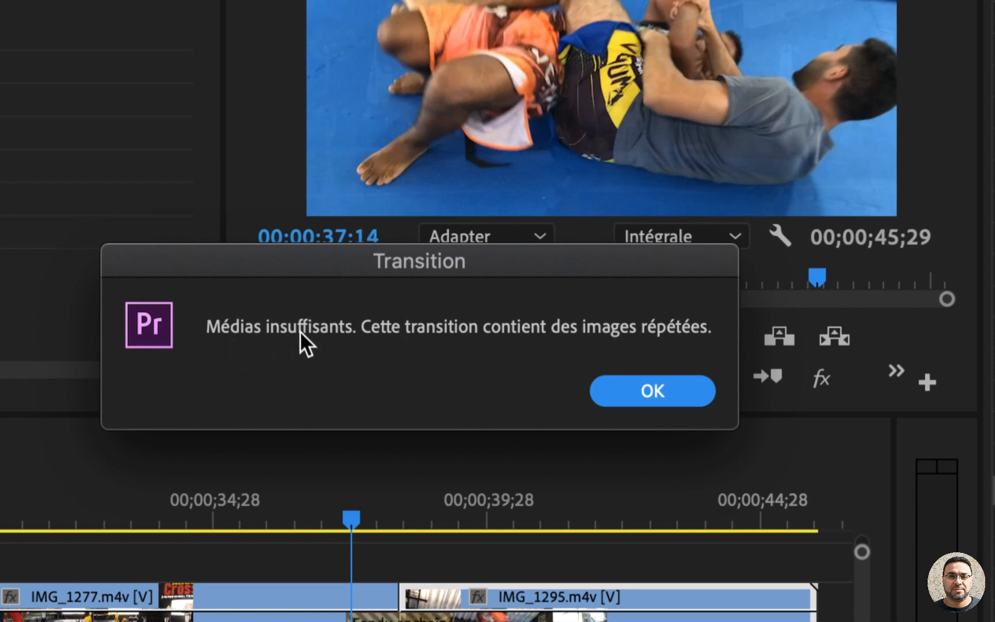
left_click(656, 384)
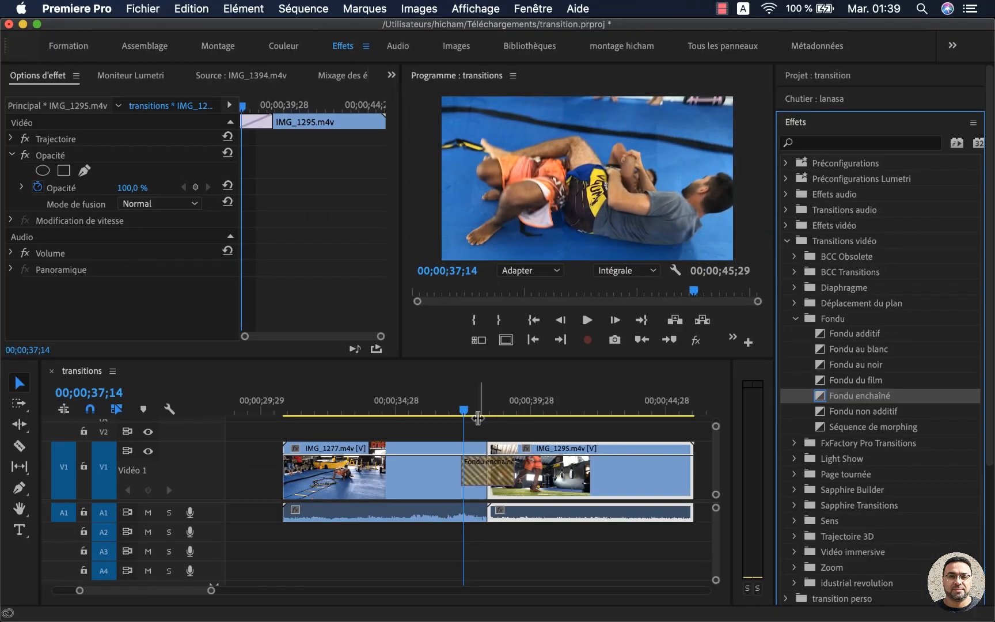
Step: Remove the Fondu enchaîné transition between IMG_1277.m4v and IMG_1295.m4v
left_click(475, 495)
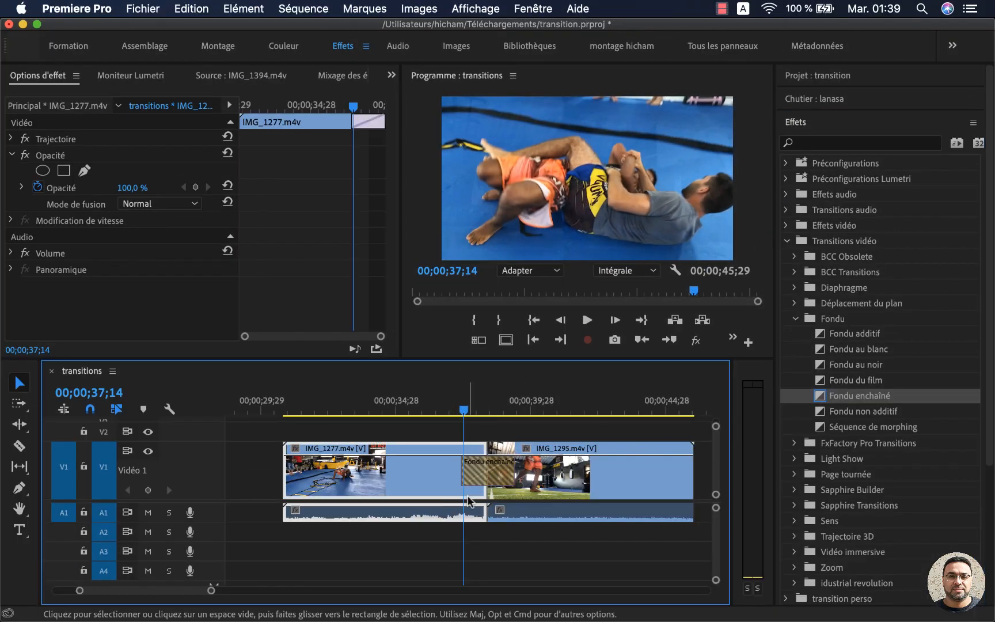
left_click(494, 473)
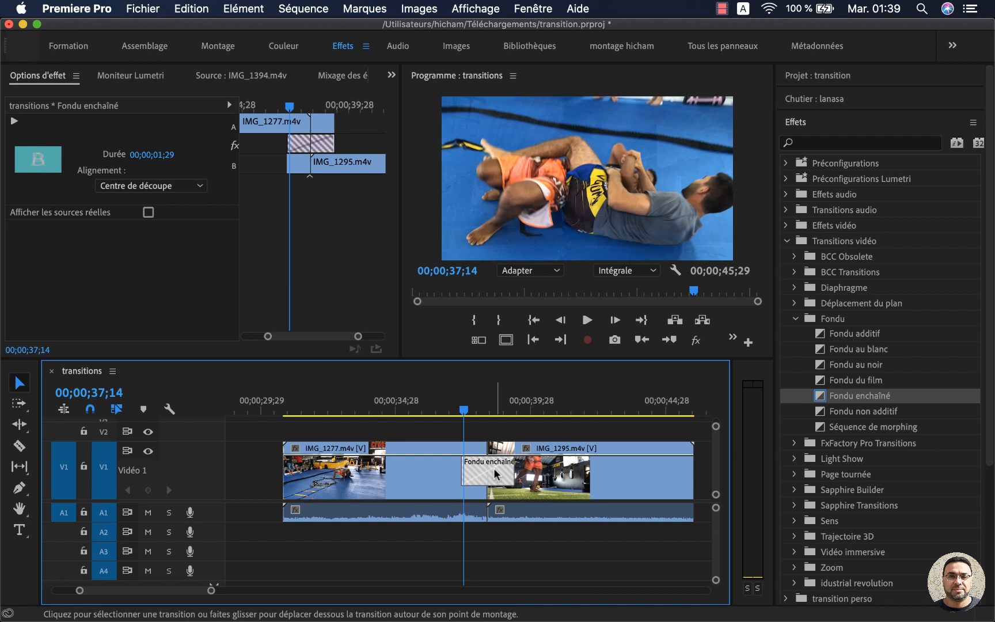
key("Delete")
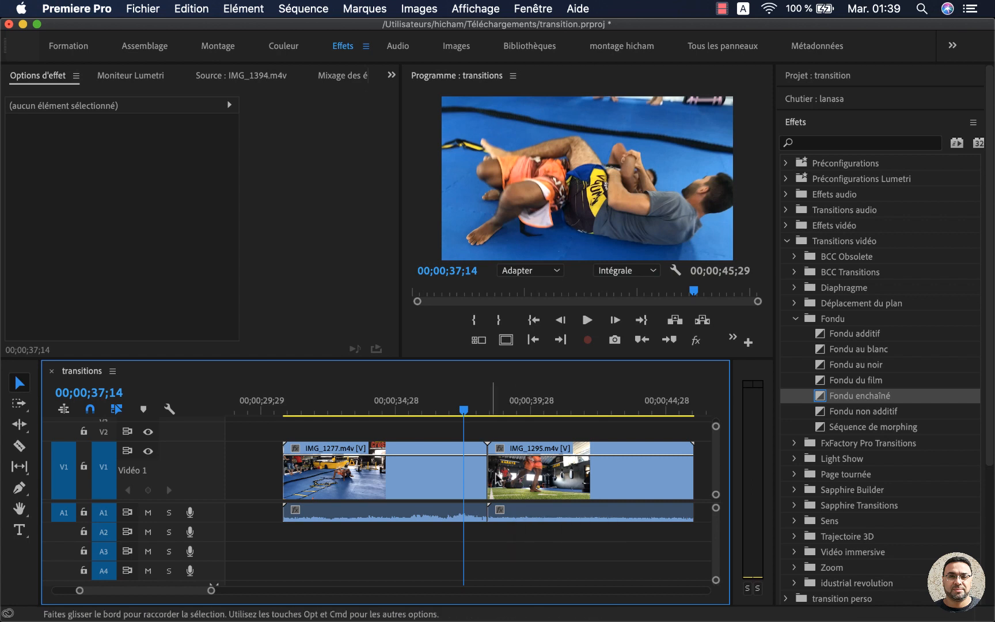
Step: Trim the end of IMG_1277.m4v and the start of IMG_1295.m4v, and close the gap so they meet at 00;00;37;14
left_click(445, 470)
left_click(556, 473)
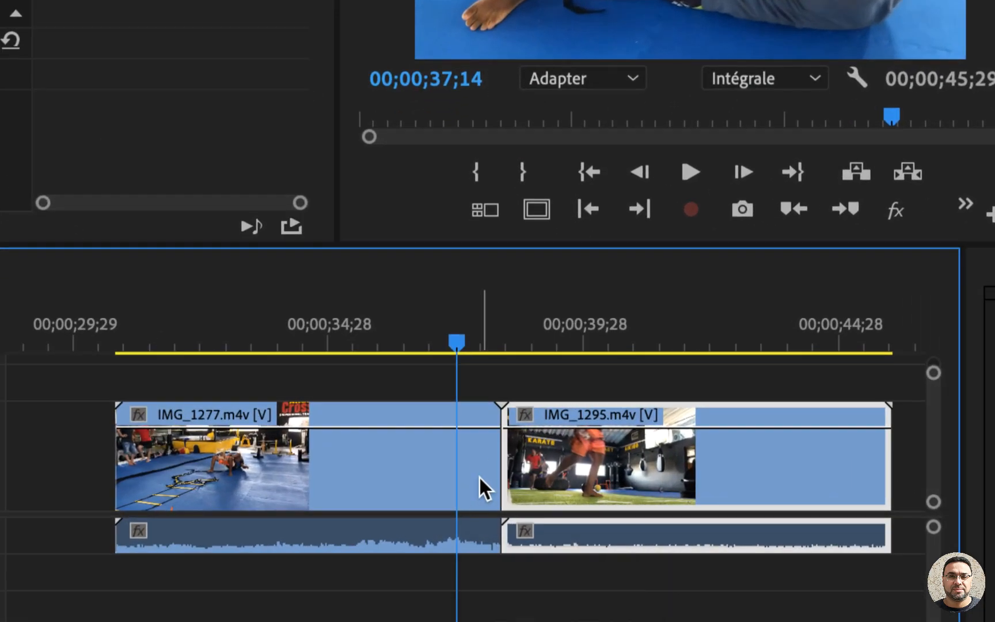
left_click_drag(487, 470, 565, 464)
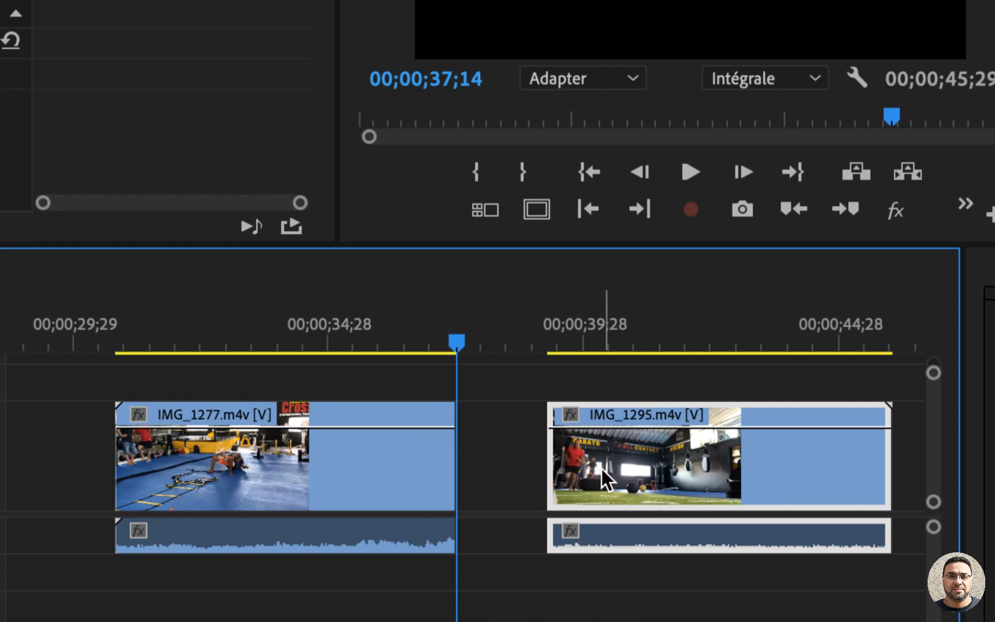
left_click_drag(601, 468, 518, 461)
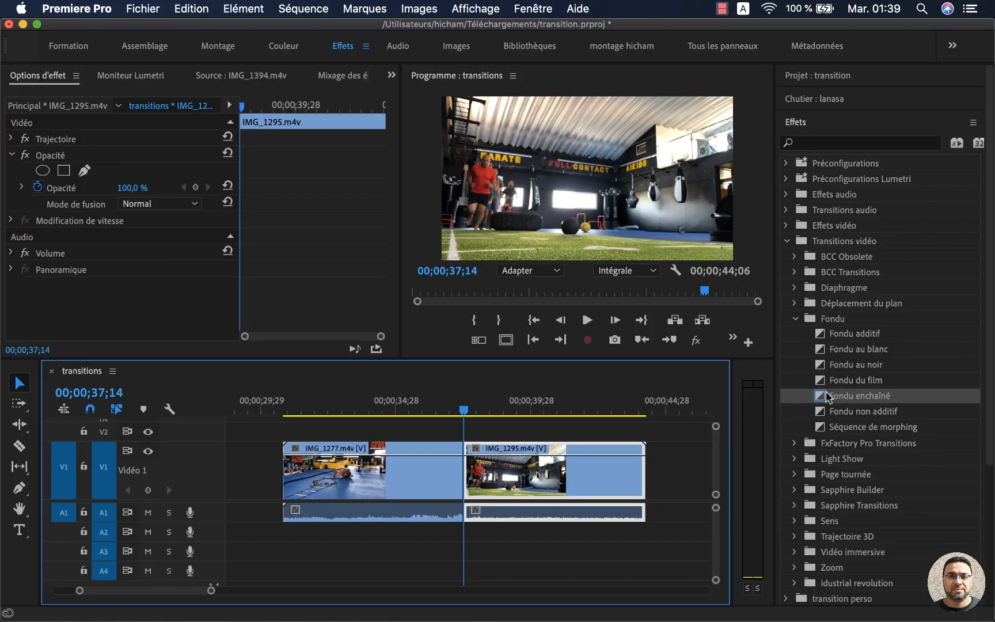
Step: Apply Fondu enchaîné at the cut between the two trimmed clips and play it back from 00;00;36;17
left_click_drag(826, 396, 471, 482)
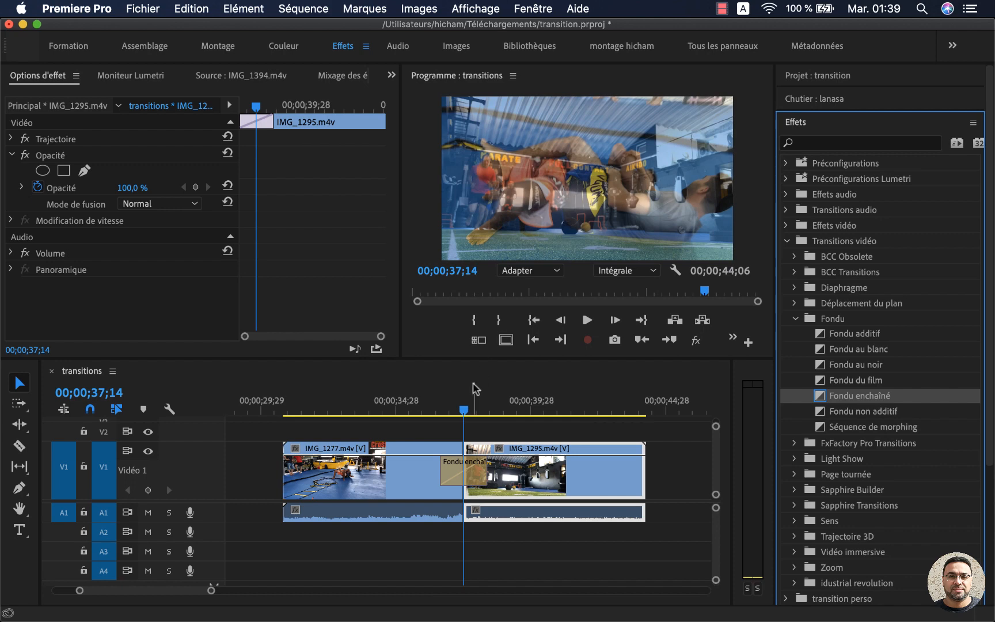
left_click(440, 410)
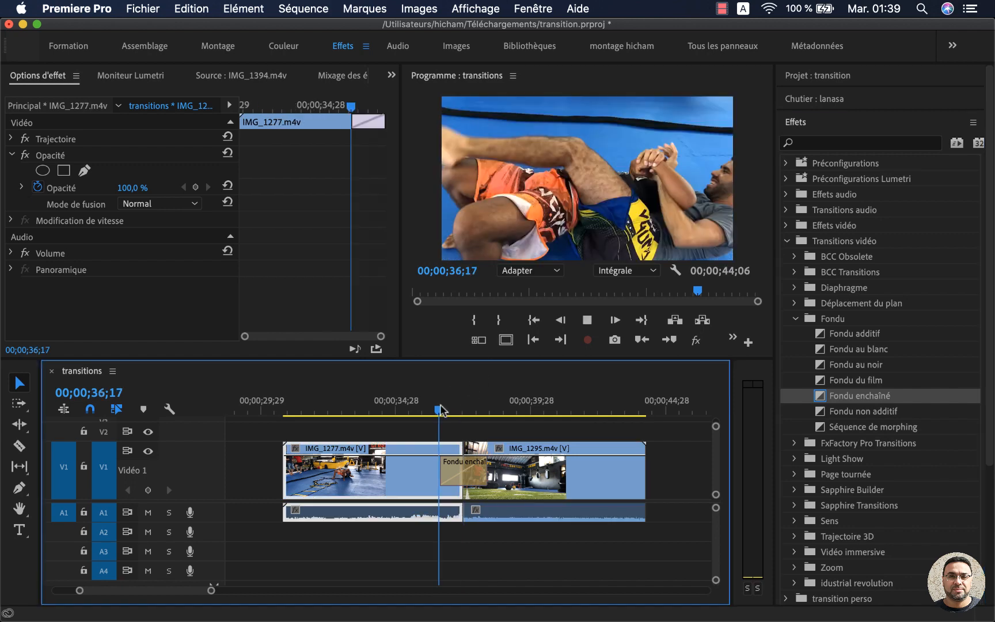
left_click(457, 470)
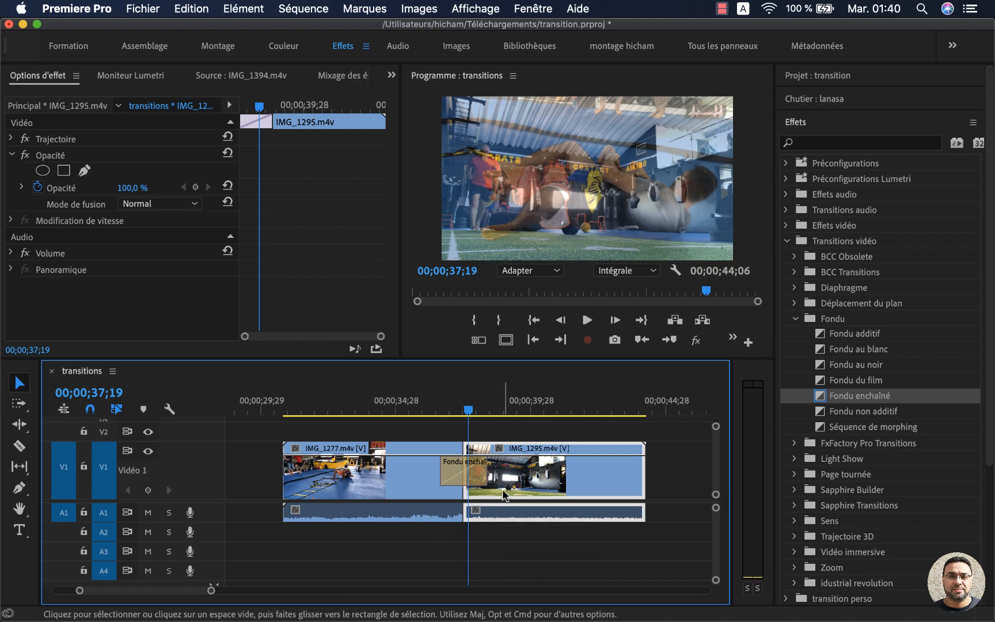
Step: Undo the Fondu enchaîné and the trims on IMG_1277.m4v and IMG_1295.m4v, restoring both clips to full length
left_click(436, 496)
key("super+z")
key("super+z")
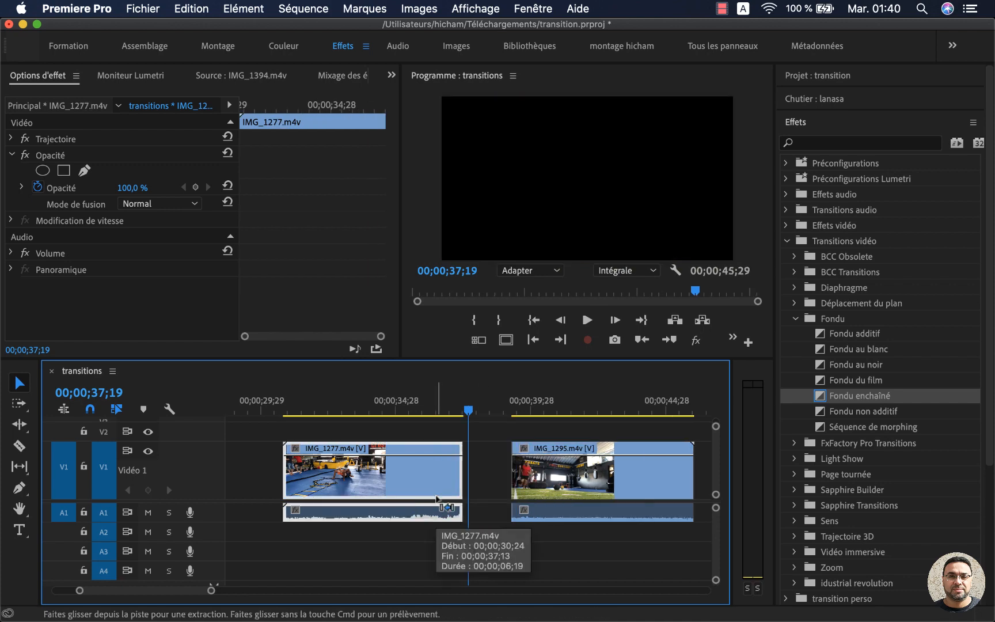
key("super+shift+z")
key("super+shift+z")
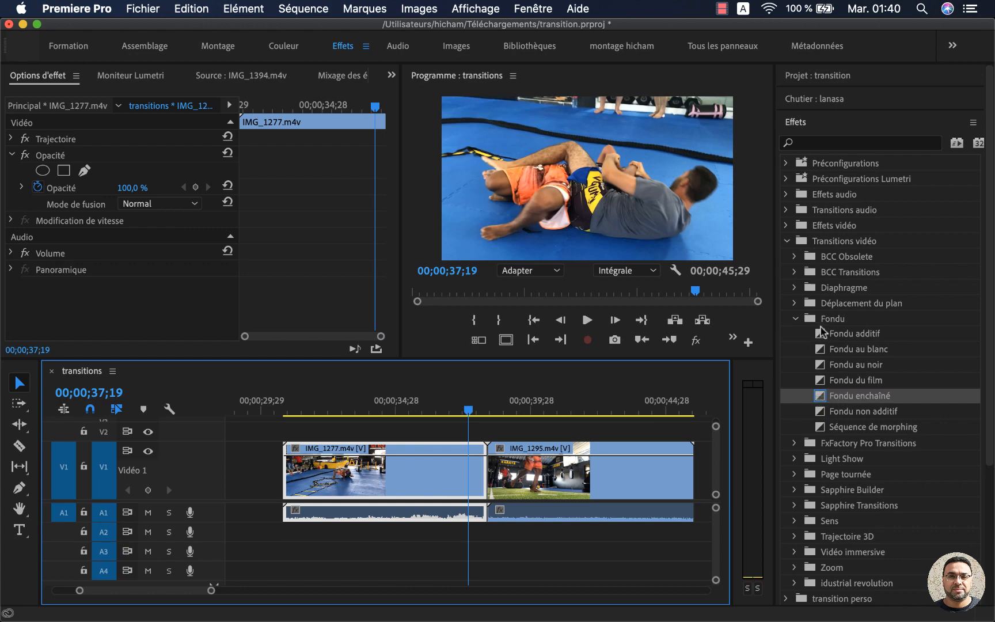
Step: Apply Fondu additif at the cut between the untrimmed IMG_1277.m4v and IMG_1295.m4v, accepting repeated frames, and preview the blend
left_click_drag(822, 331, 480, 466)
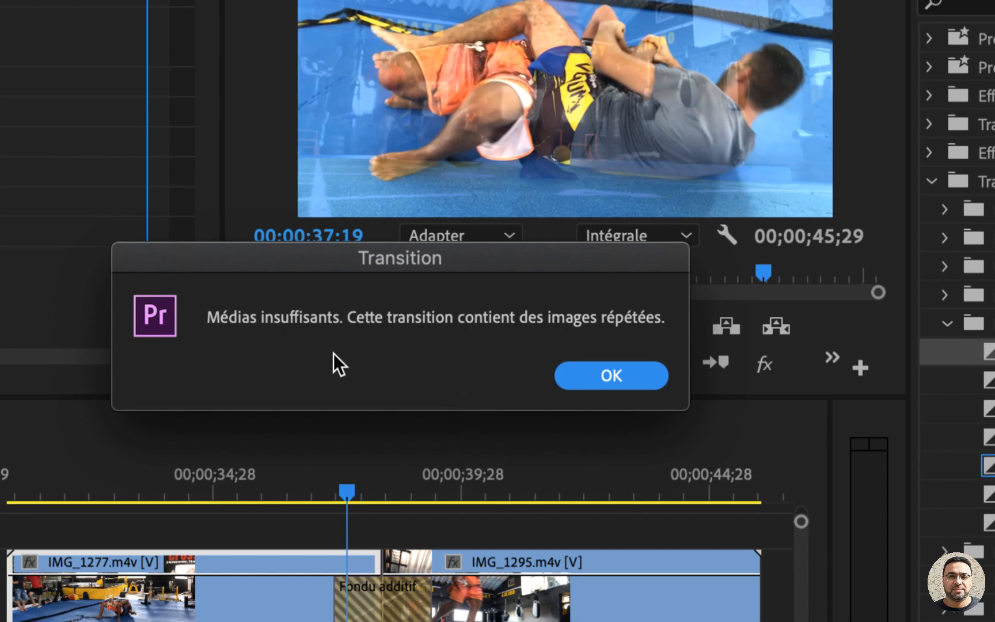
left_click(604, 376)
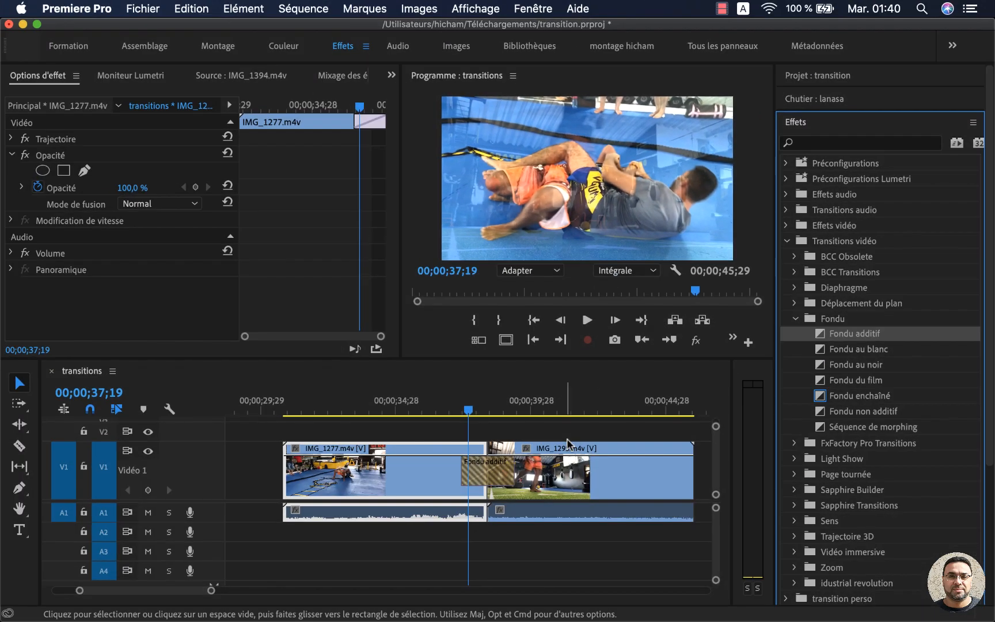
left_click_drag(468, 411, 491, 419)
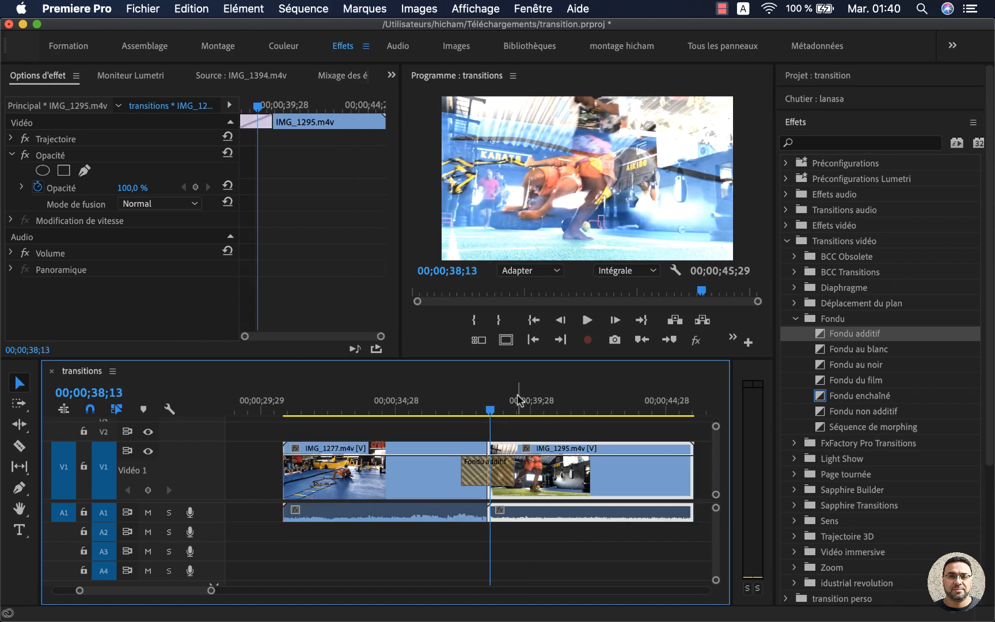
key("space")
key("space")
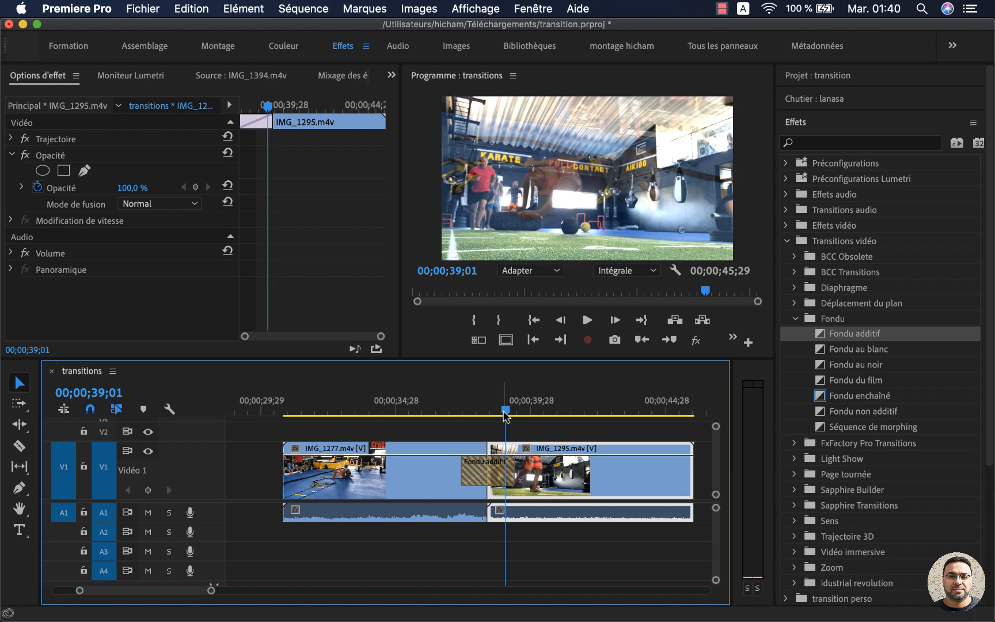
Step: Replay and scrub the Fondu additif transition to examine how the images behave on either side of the cut
left_click_drag(503, 413, 472, 416)
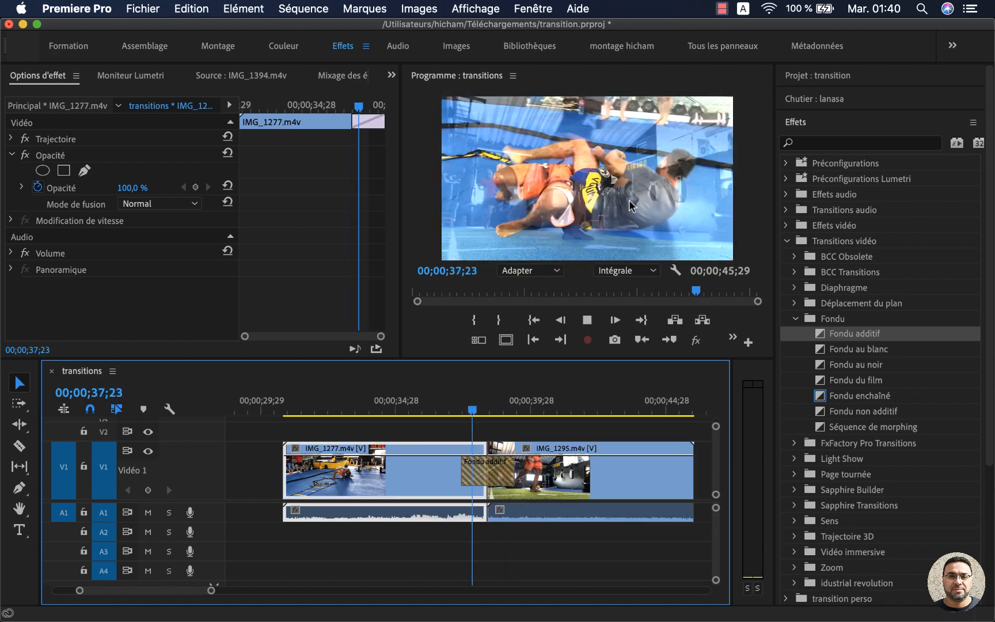
key("space")
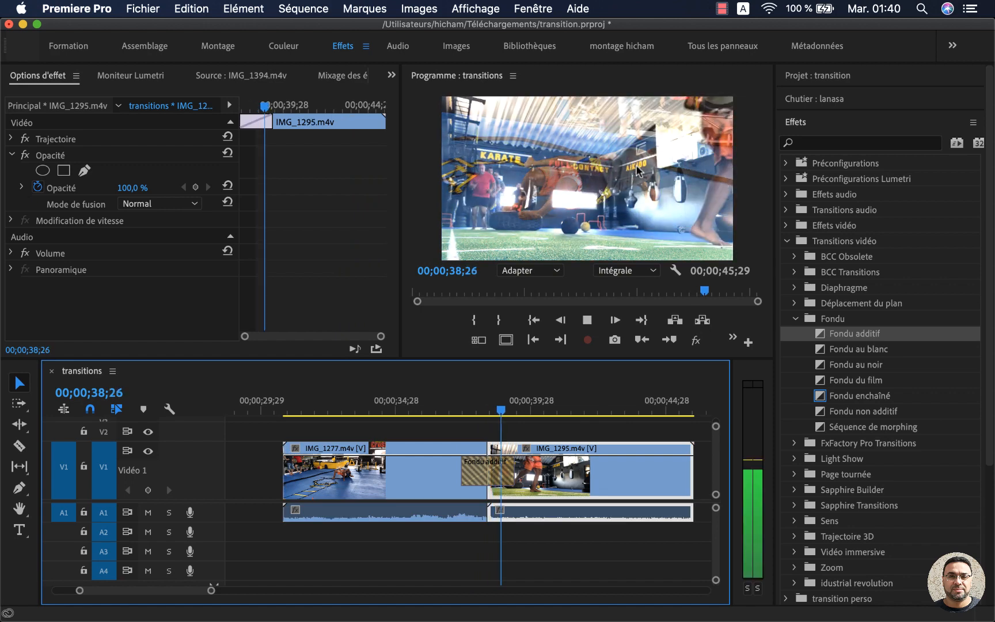
key("space")
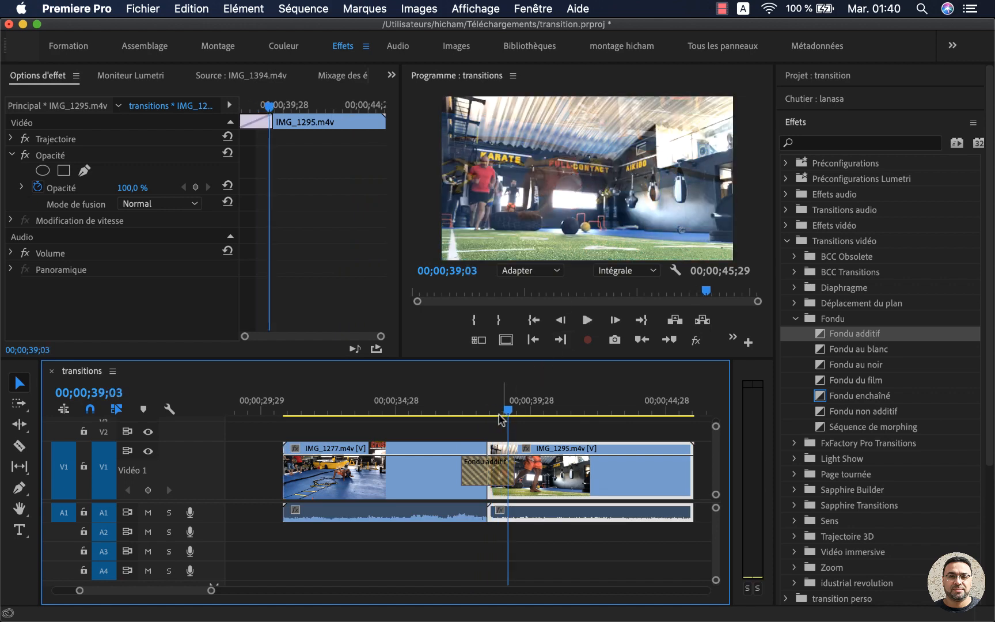
left_click_drag(508, 411, 471, 417)
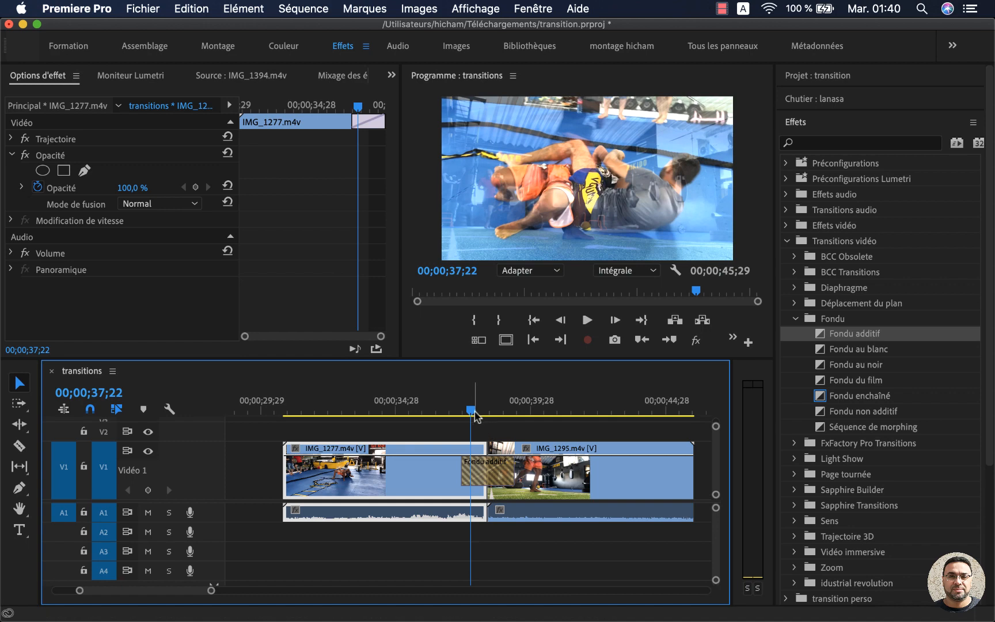
mouse_move(471, 411)
left_mouse_down()
mouse_move(447, 419)
mouse_move(481, 420)
left_mouse_up()
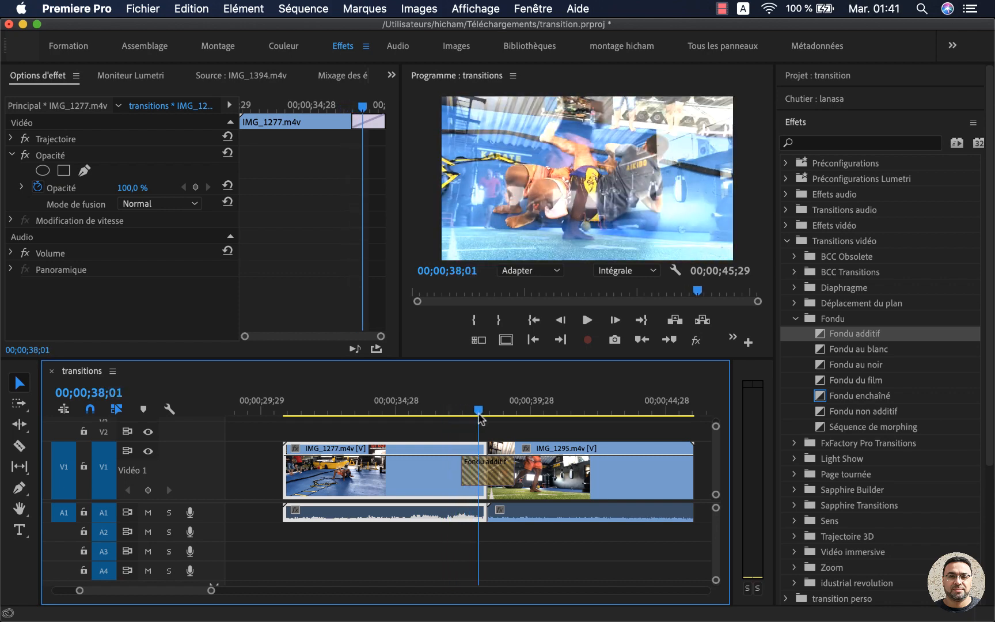
key("space")
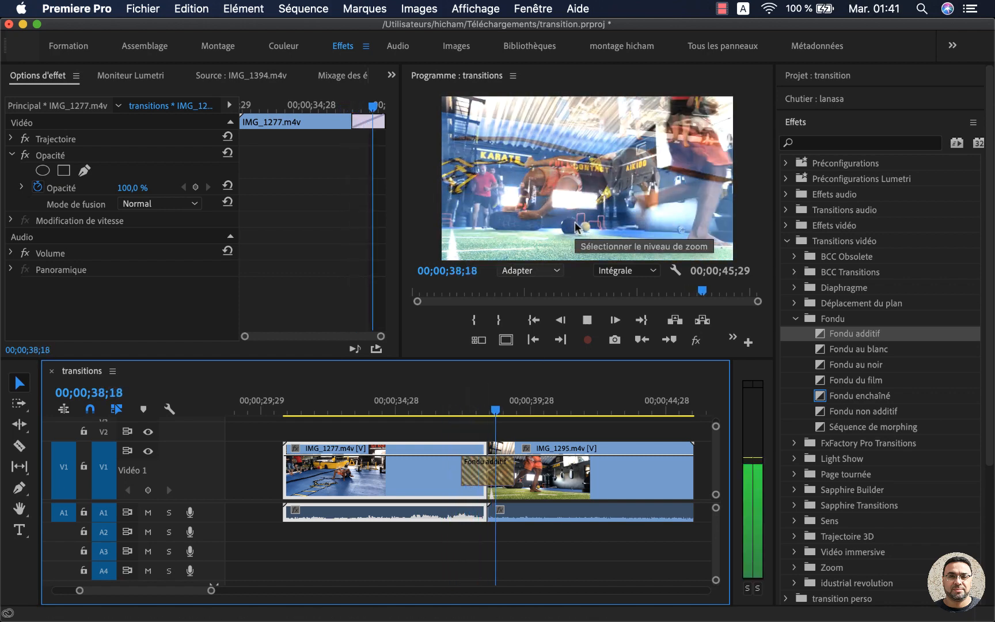
key("space")
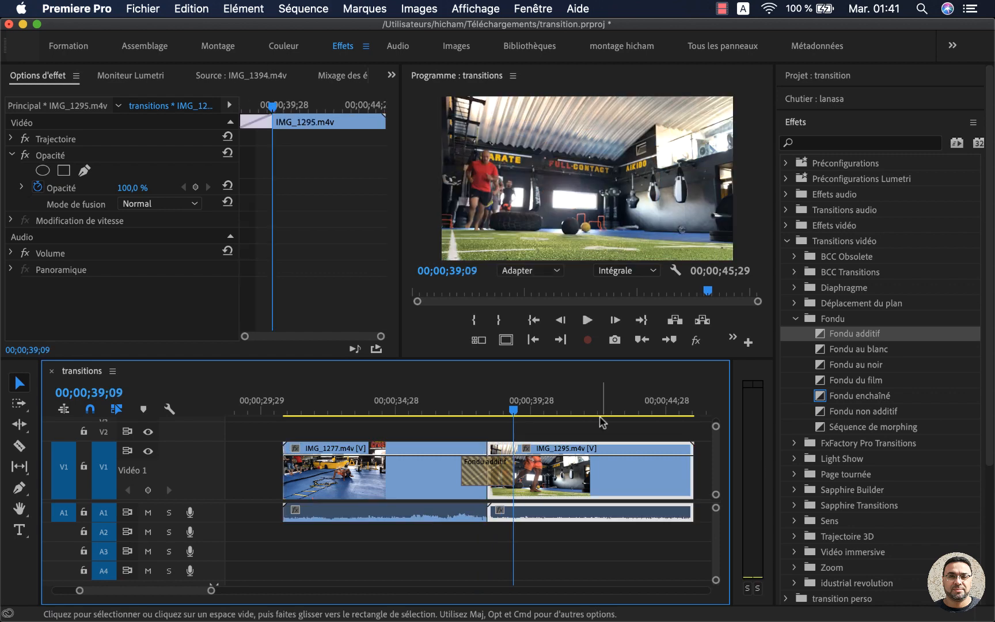
Step: Extend both edges of the Fondu additif to a duration of 00;00;08;11 and play the longer transition back
left_click_drag(512, 483, 560, 484)
left_click_drag(460, 479, 399, 479)
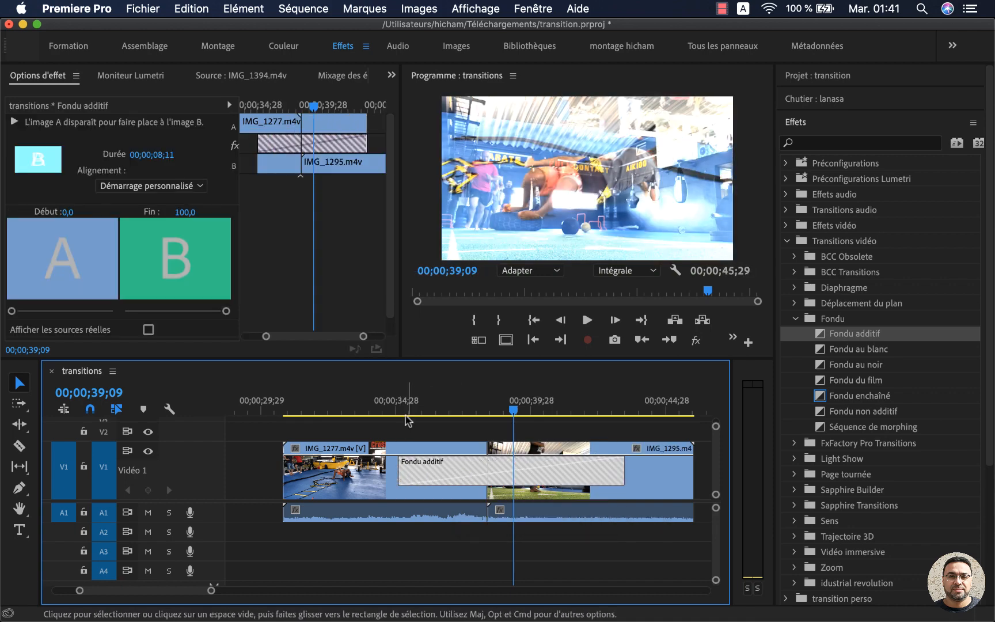
left_click(401, 406)
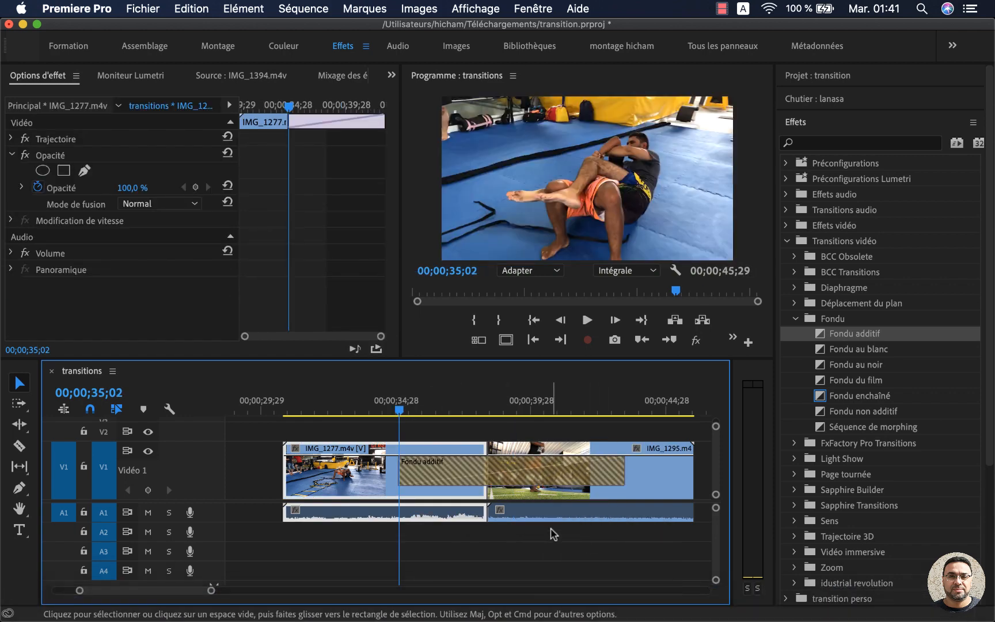
key("space")
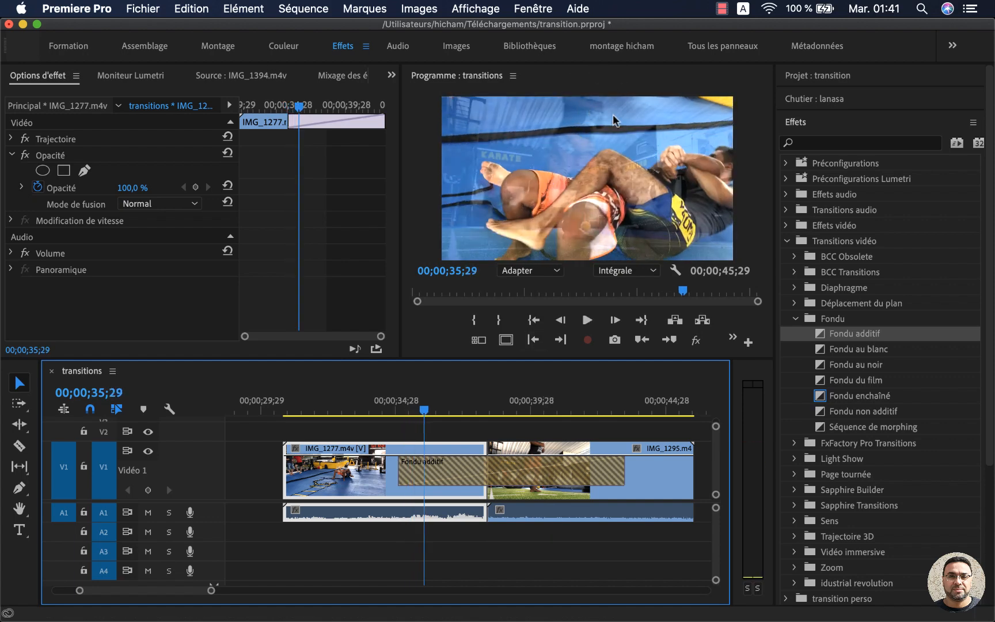
left_click(391, 410)
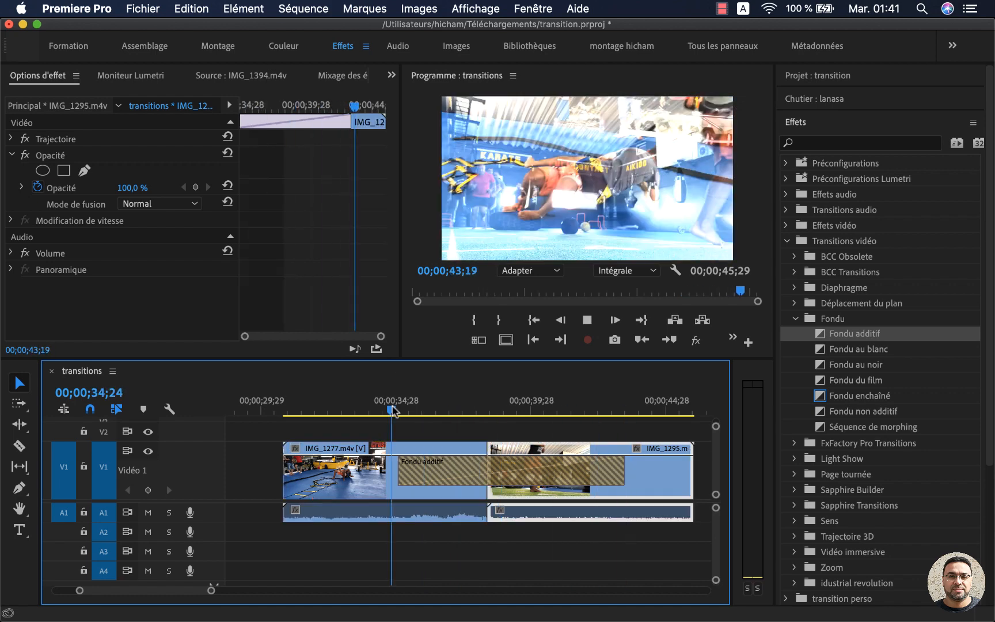
left_click_drag(391, 410, 431, 415)
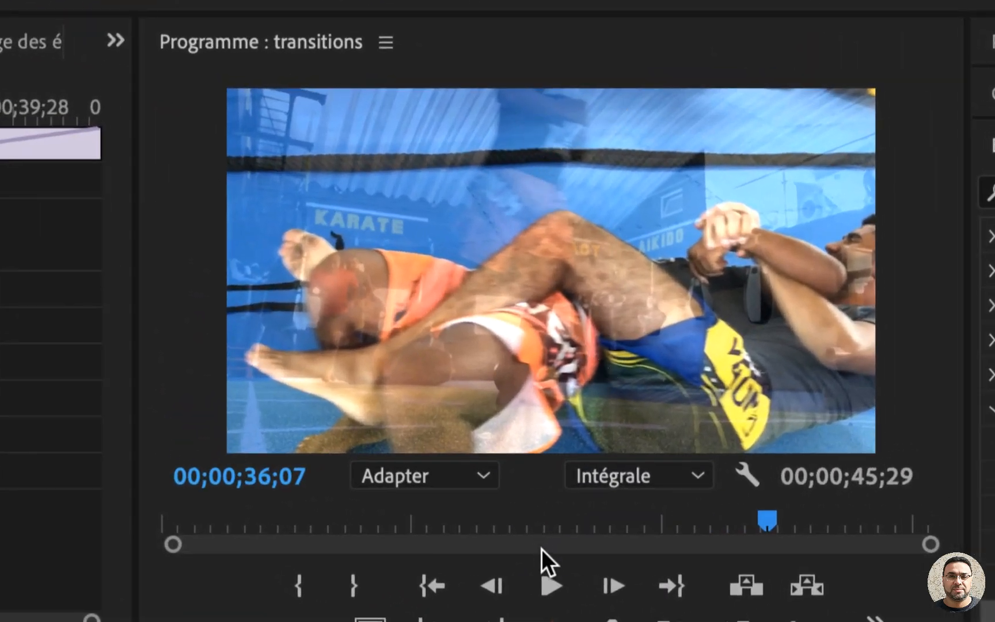
left_click(548, 579)
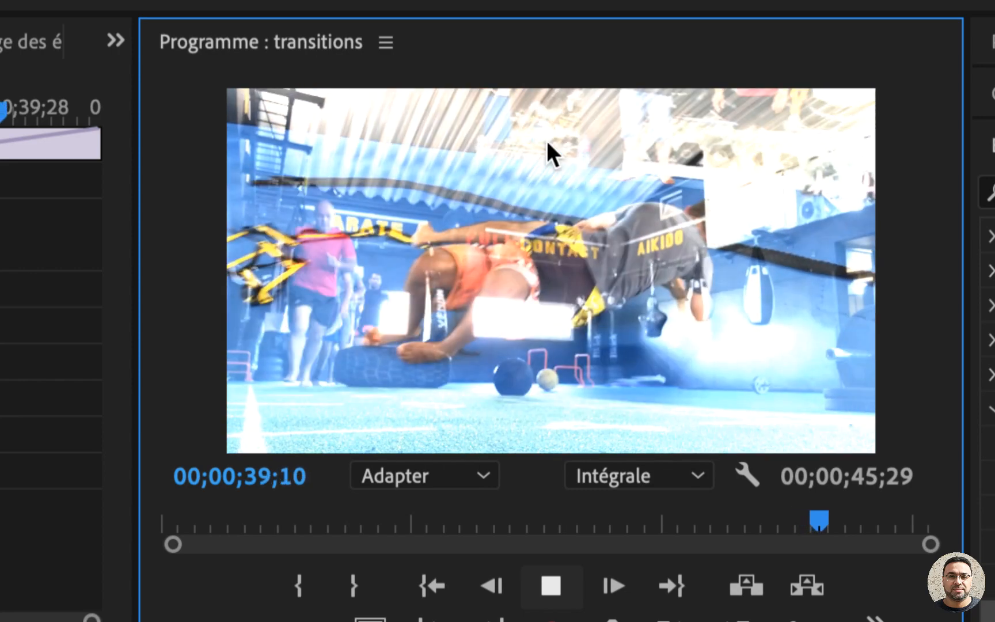
key("space")
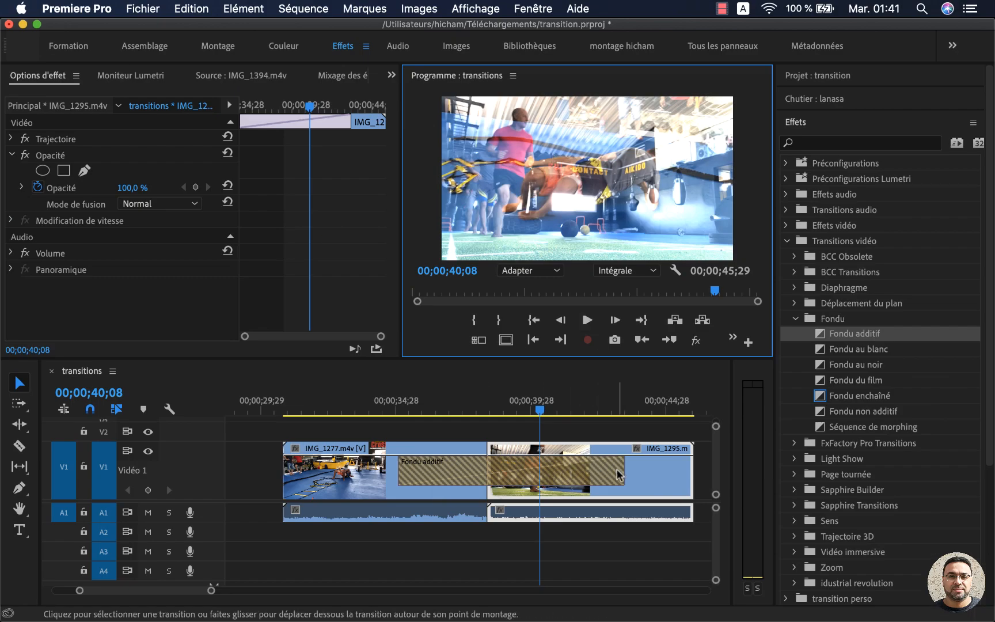
Step: Shorten the Fondu additif between IMG_1277.m4v and IMG_1295.m4v, and delete it from the cut
left_click_drag(619, 473, 487, 471)
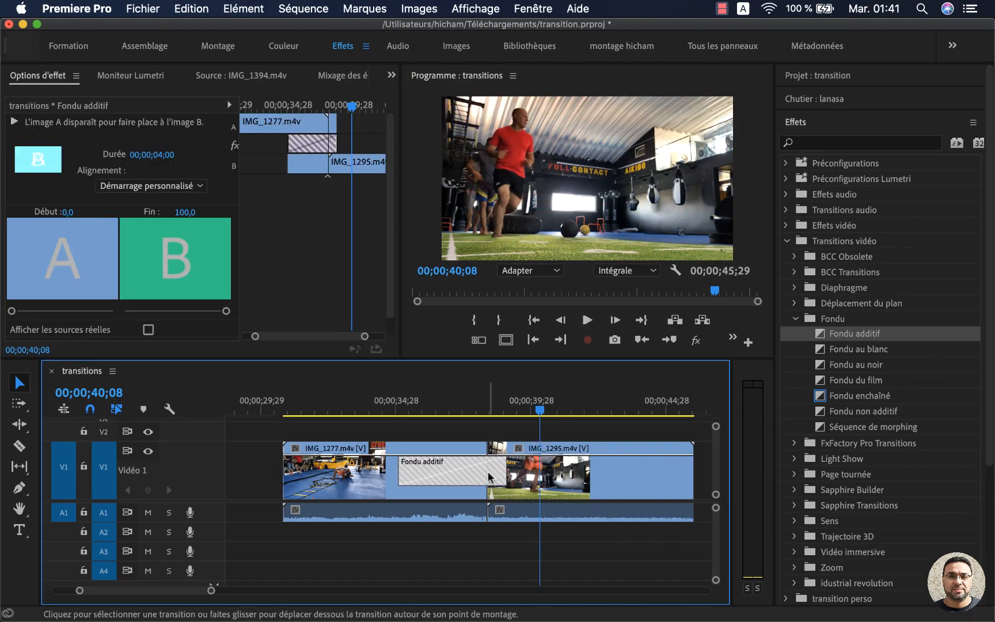
left_click_drag(404, 472, 469, 475)
key("Delete")
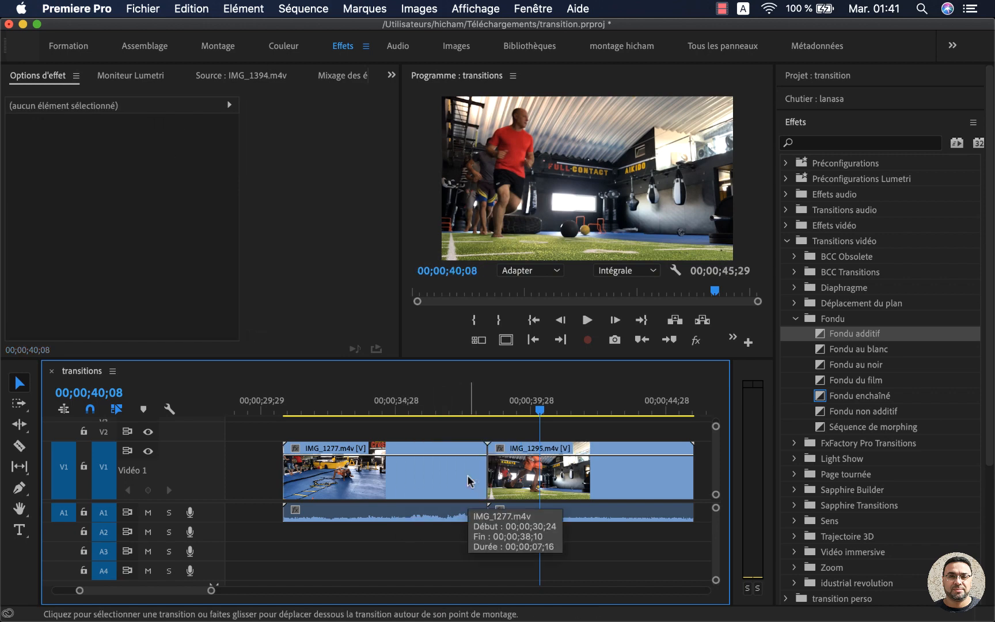
Step: Trim the end of IMG_1277.m4v to 00;00;37;16 and ripple-trim the start of IMG_1295.m4v so the two clips meet there
left_click_drag(479, 416, 465, 410)
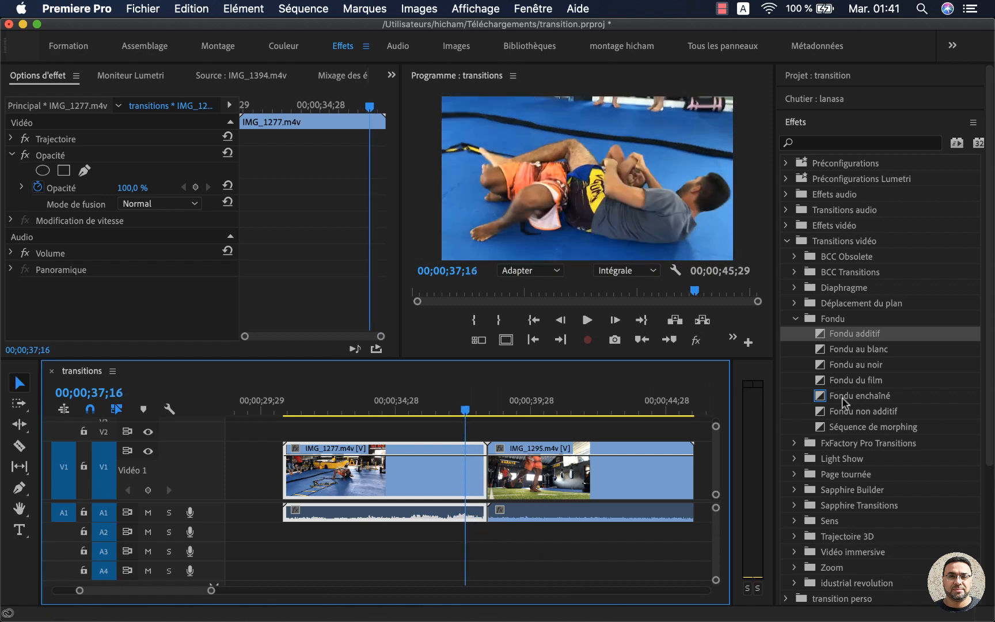
left_click_drag(842, 401, 473, 494)
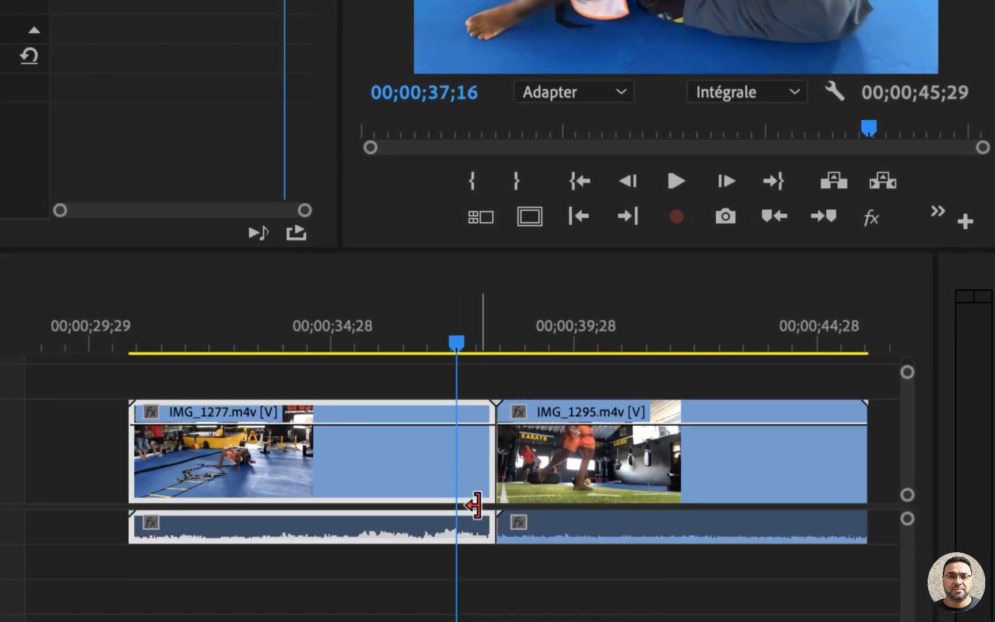
left_click_drag(480, 479, 427, 476)
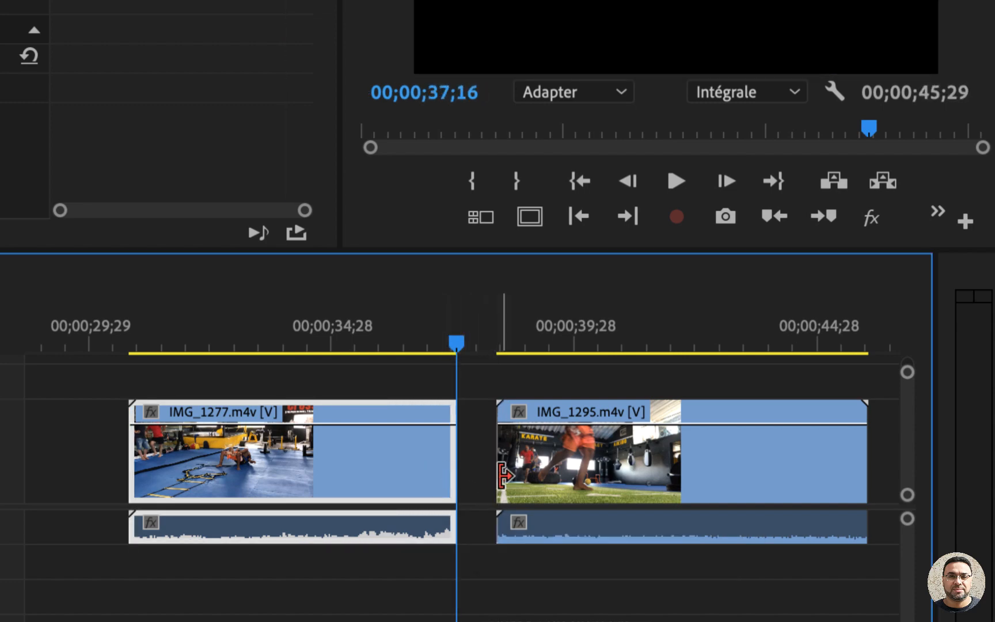
left_click_drag(498, 477, 518, 482)
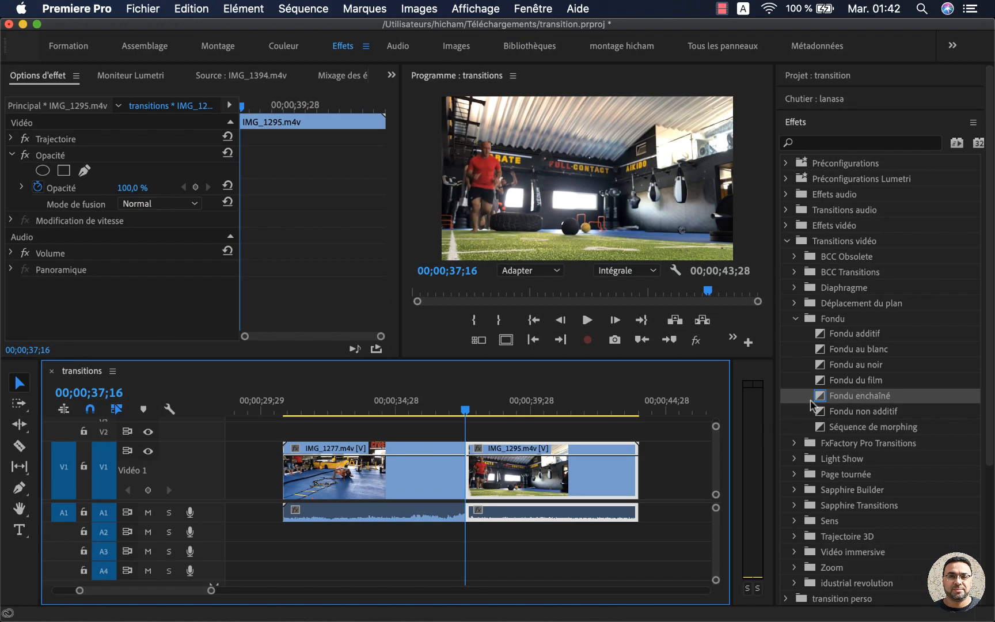
Step: Apply Fondu enchaîné at the cut between the trimmed IMG_1277.m4v and IMG_1295.m4v
left_click_drag(812, 397, 467, 473)
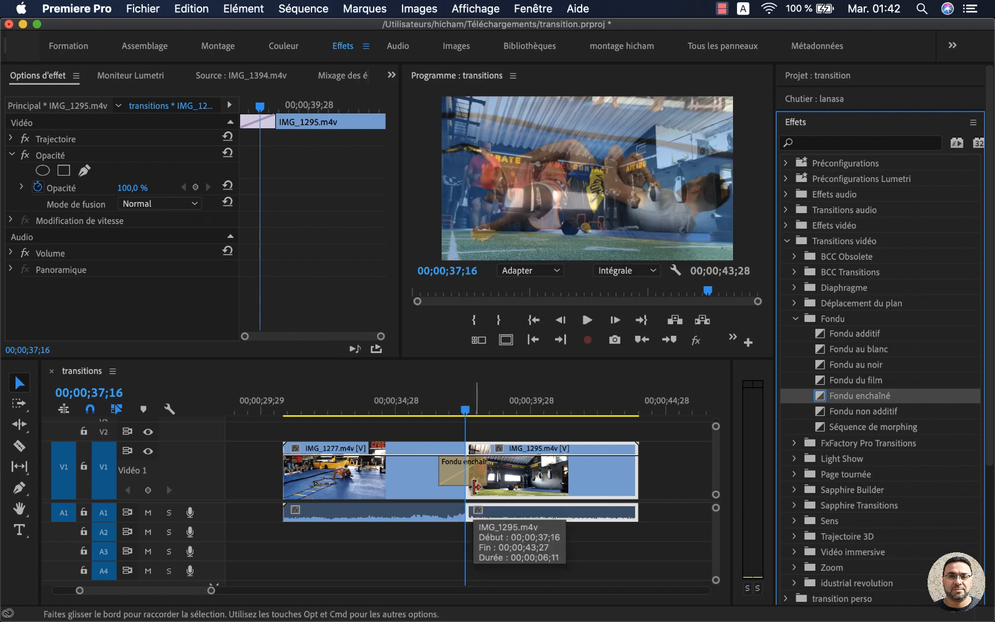
left_click(475, 486)
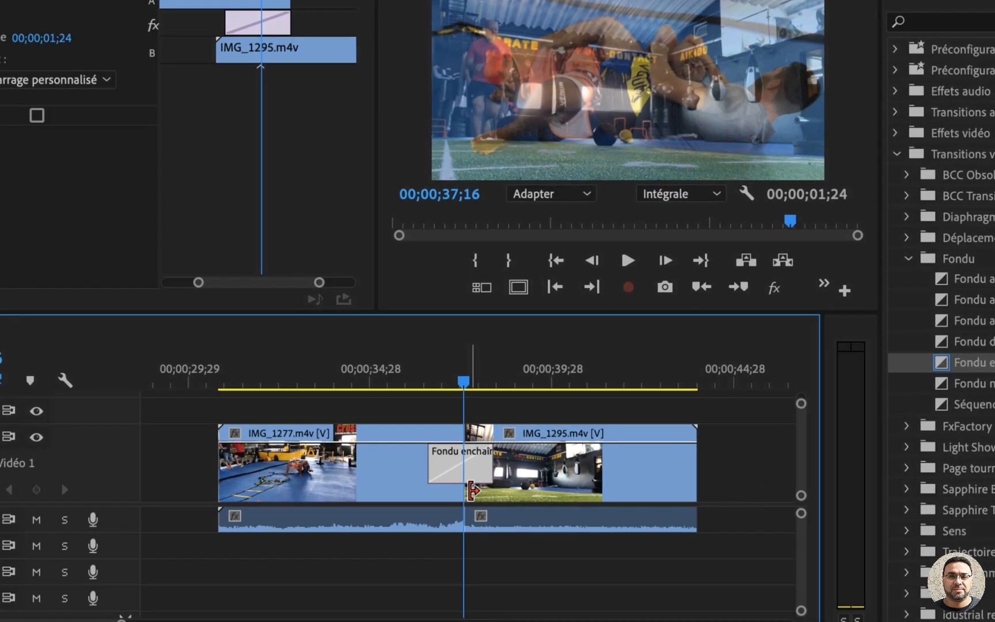
left_click_drag(483, 470, 547, 451)
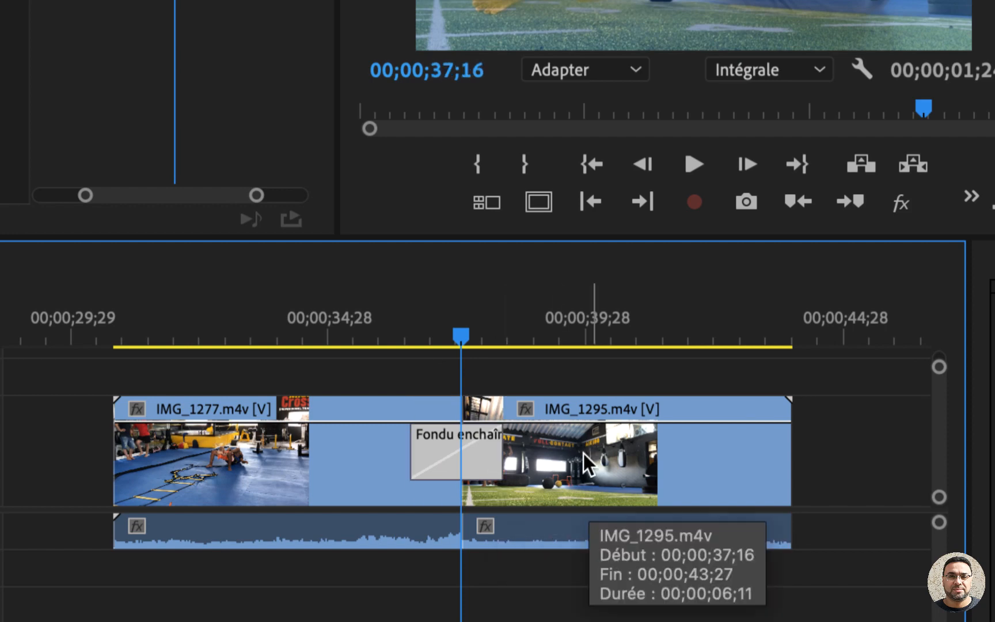
Step: Ripple-trim more from the start of IMG_1295.m4v and the end of IMG_1277.m4v, keeping the Fondu enchaîné at their cut
left_click(493, 393)
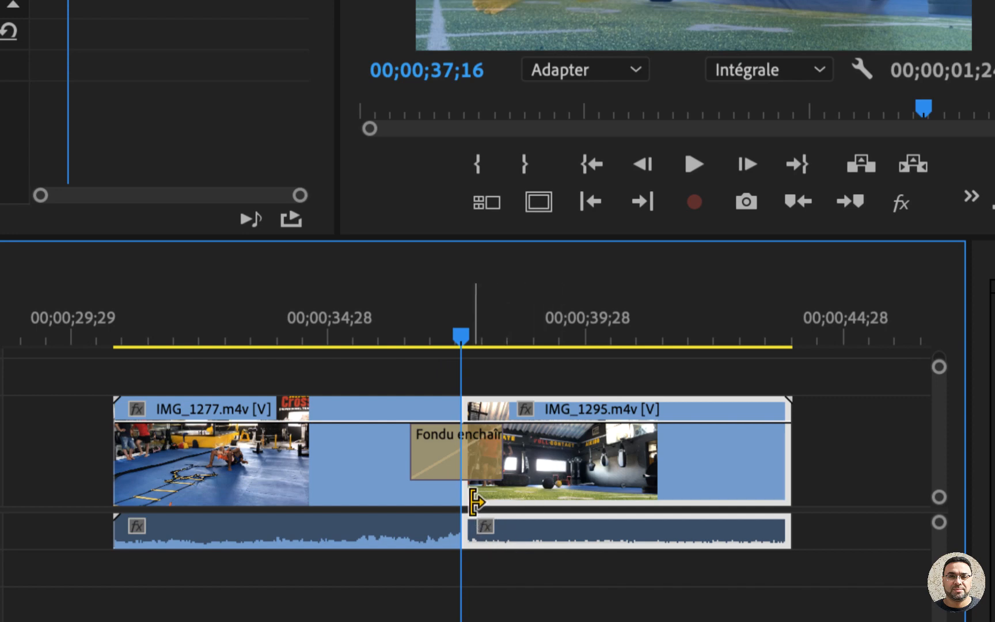
left_click_drag(476, 502, 546, 503)
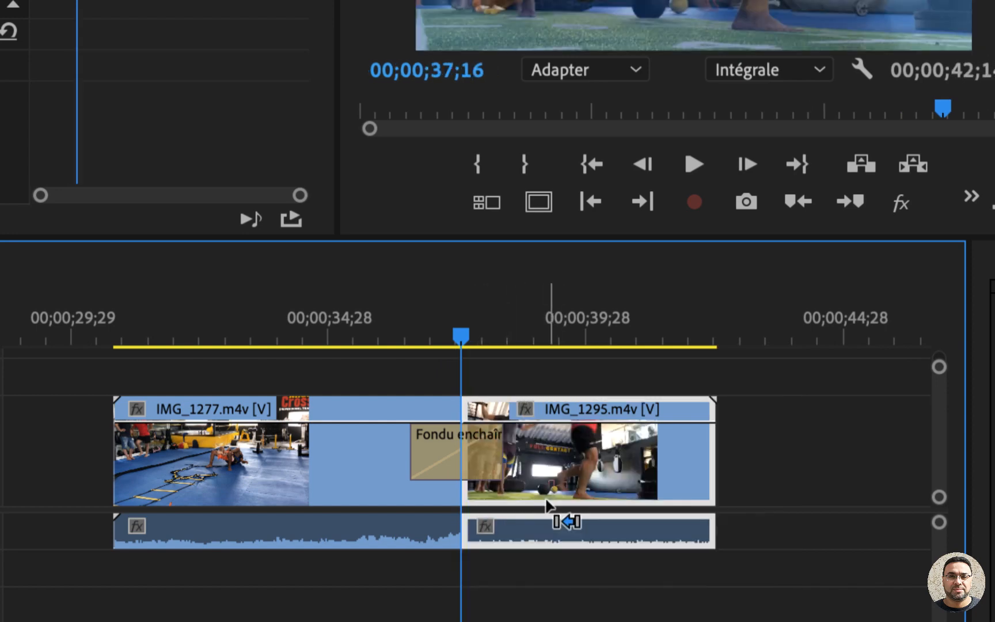
left_click(443, 496)
left_click_drag(439, 496, 376, 492)
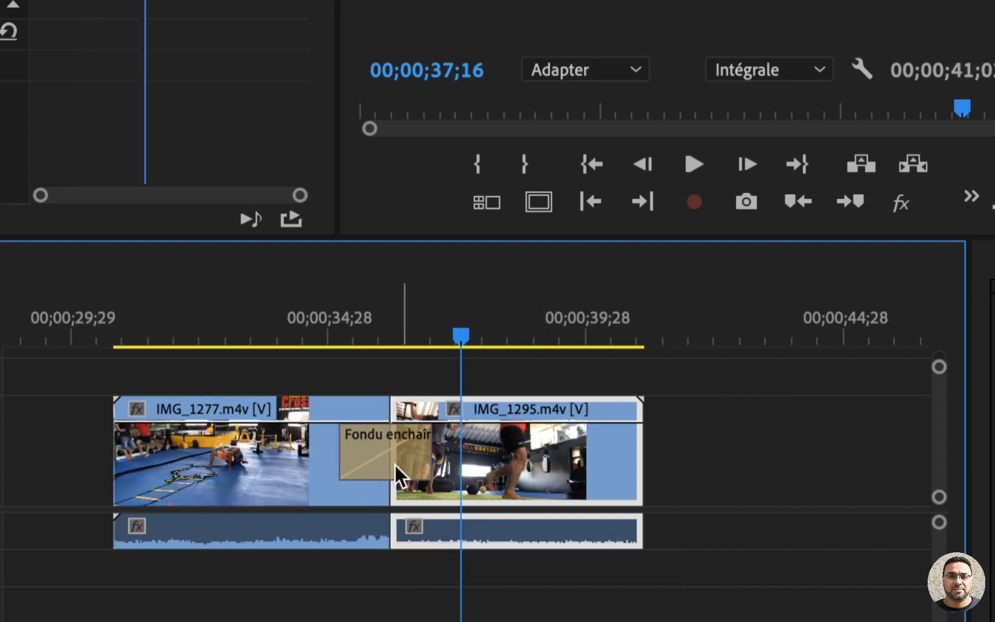
left_click(295, 450)
left_click(519, 449)
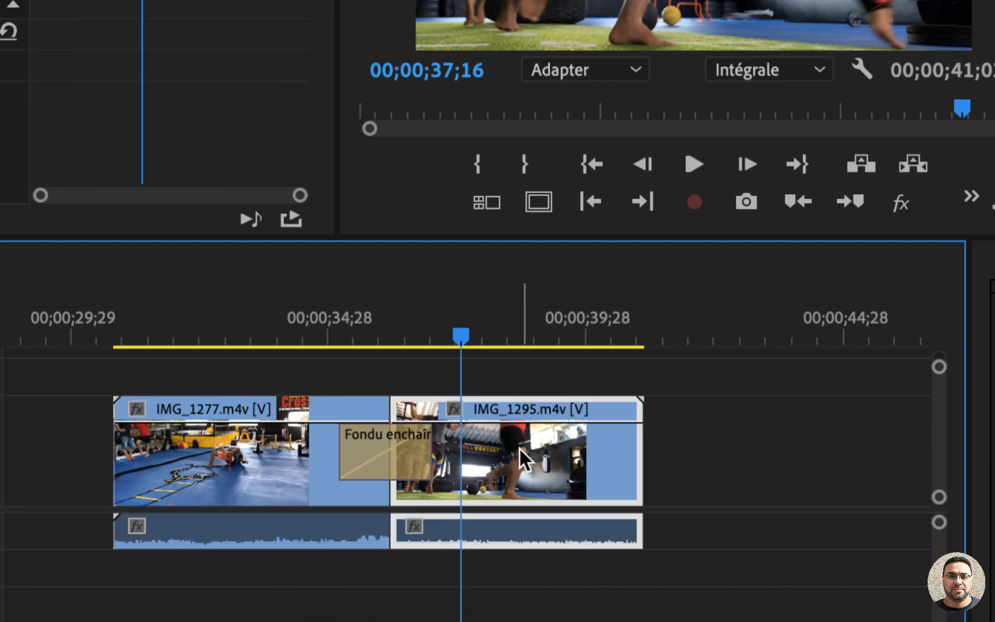
Step: Extend the end of the Fondu enchaîné to a total duration of 00;00;02;23 and play the transition back
left_click(403, 453)
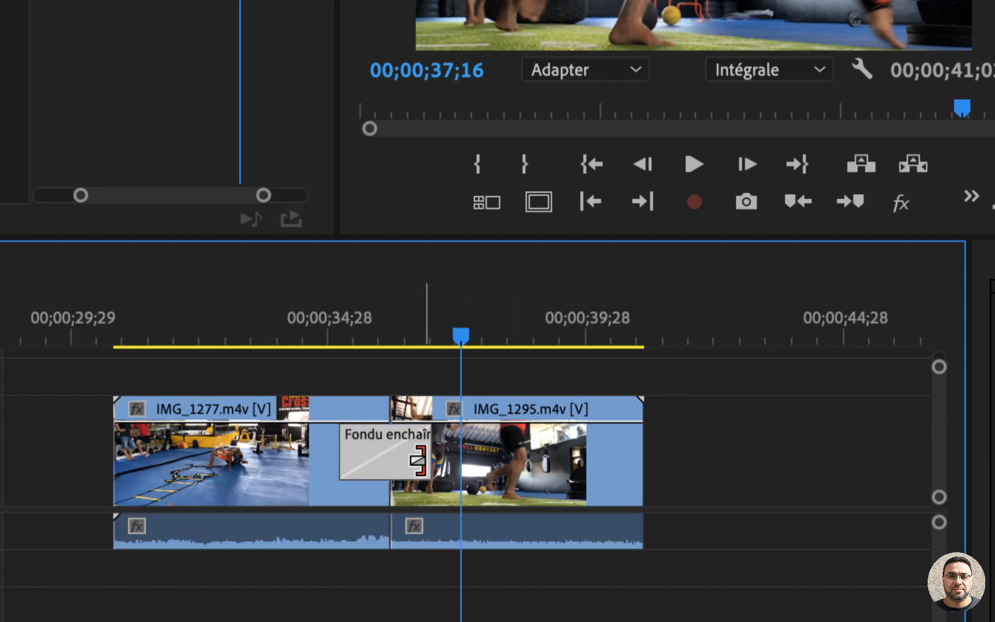
left_click_drag(430, 461, 452, 460)
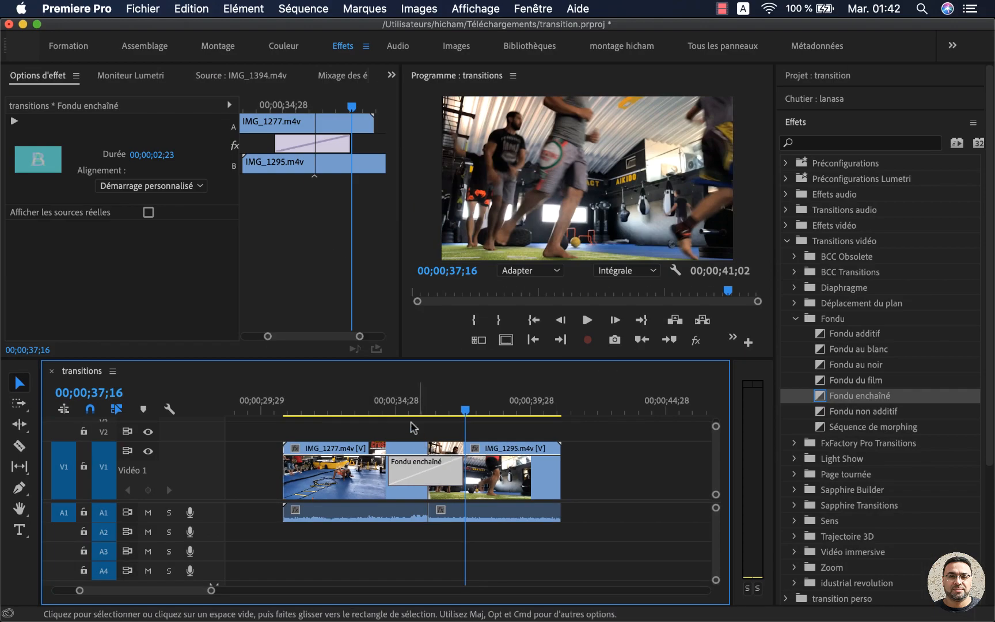
left_click(301, 336)
key("space")
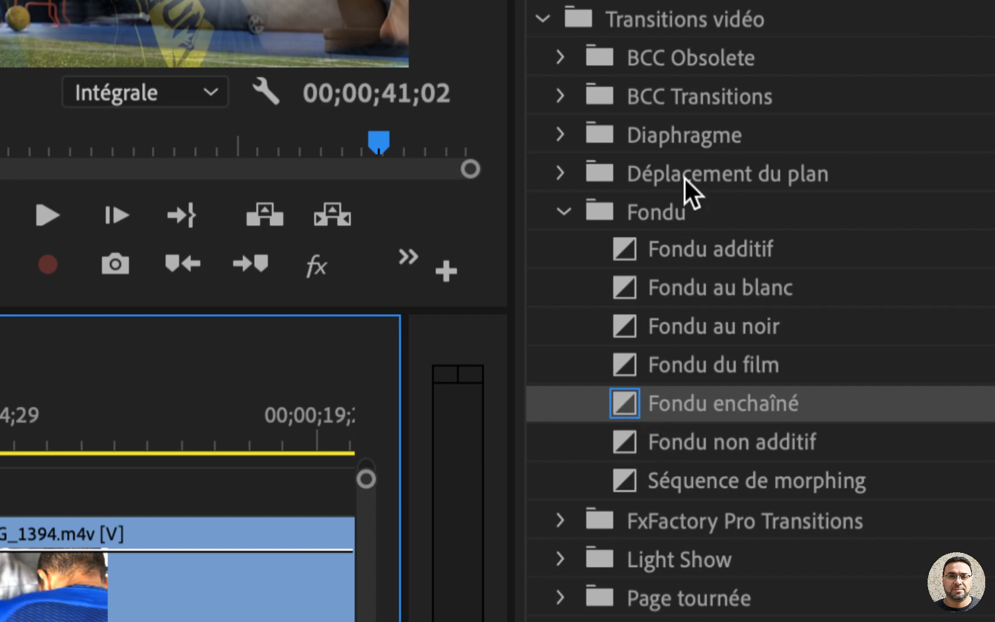
Step: Examine the option for making Fondu au noir the default transition without applying it, and reselect Fondu enchaîné
left_click(691, 325)
right_click(691, 323)
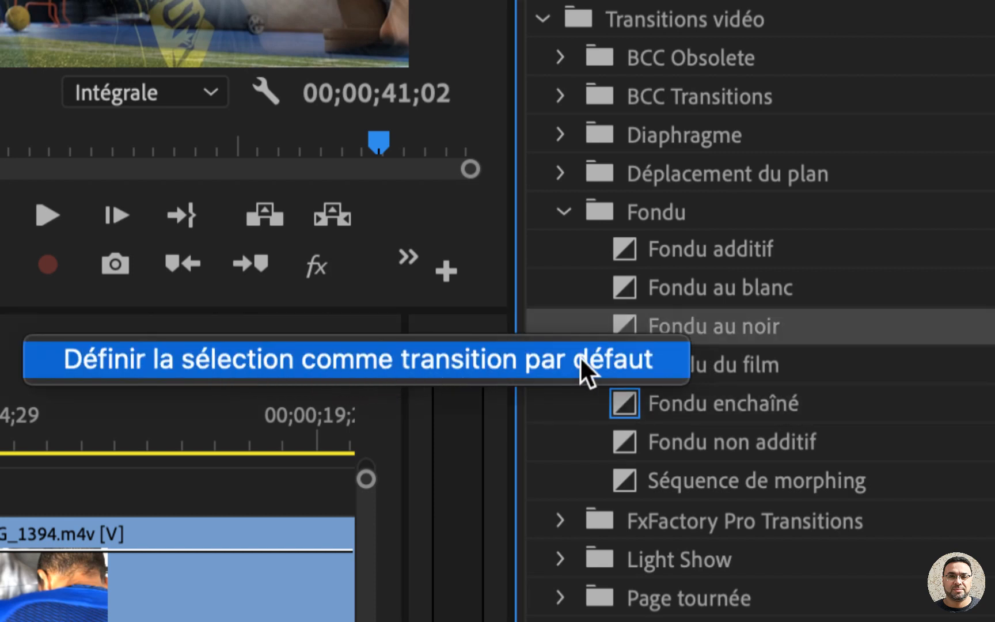
left_click(699, 400)
left_click(699, 400)
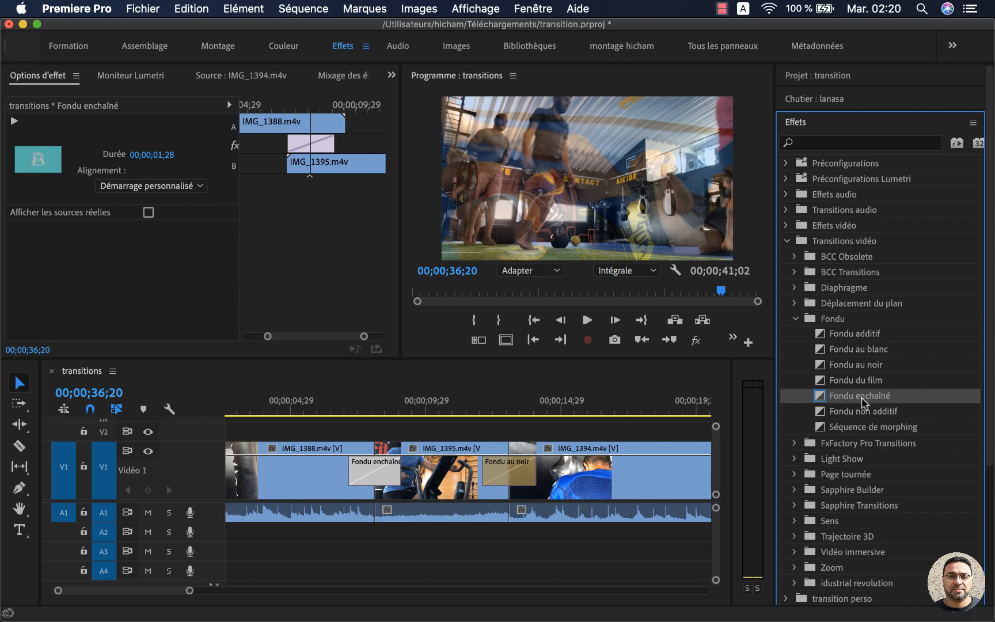
Step: Delete the Fondu enchaîné between IMG_1388.m4v and IMG_1395.m4v and the Fondu au noir between IMG_1395.m4v and IMG_1394.m4v
left_click(375, 471)
key("Delete")
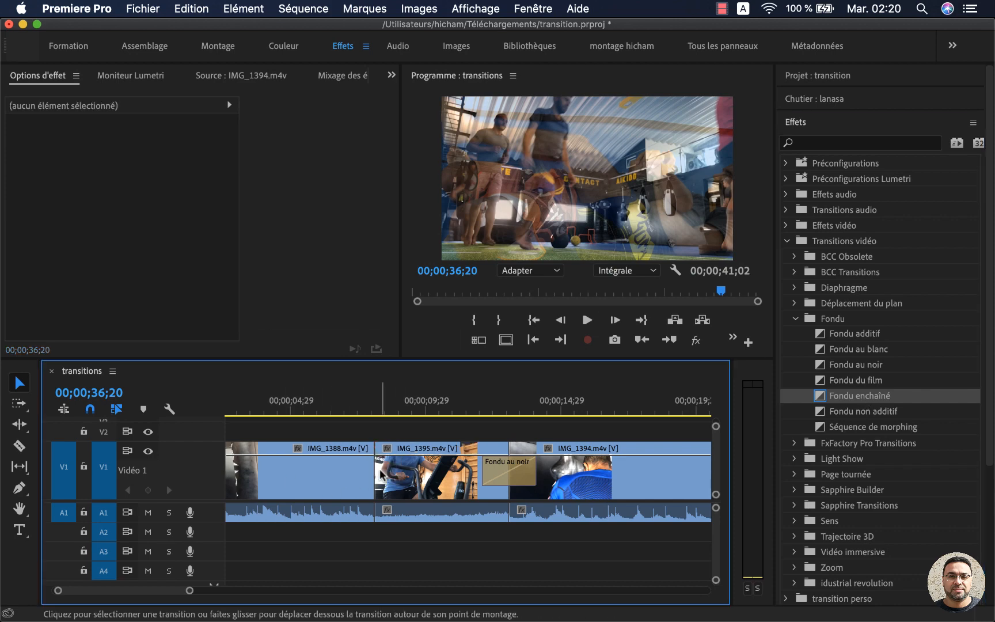
left_click(493, 471)
key("Delete")
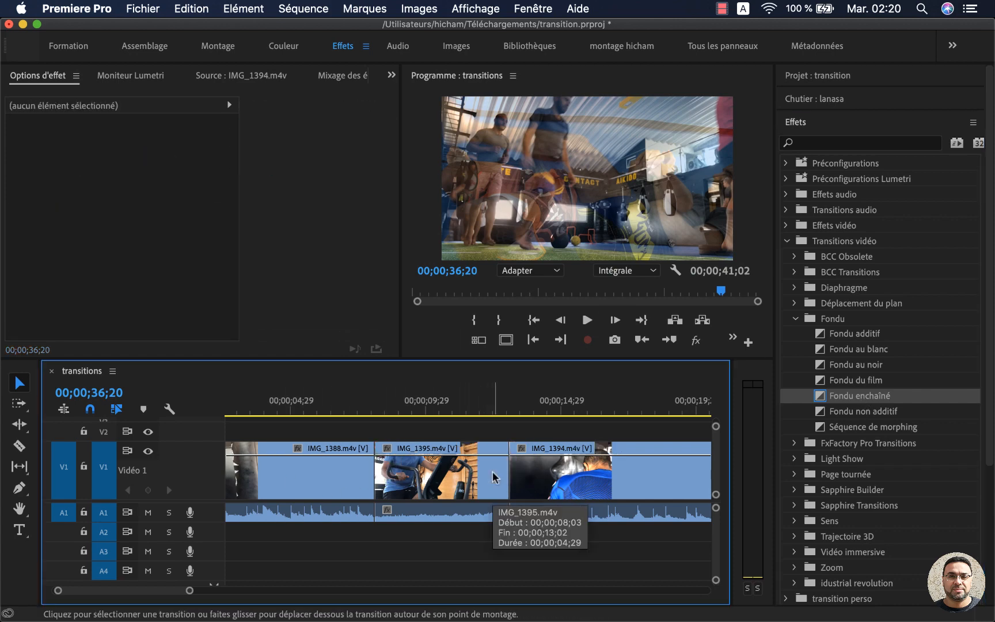
Step: Apply the default video transition, Fondu enchaîné, at the cut between IMG_1388.m4v and IMG_1395.m4v, with the playhead at 00;00;09;03
left_click(403, 411)
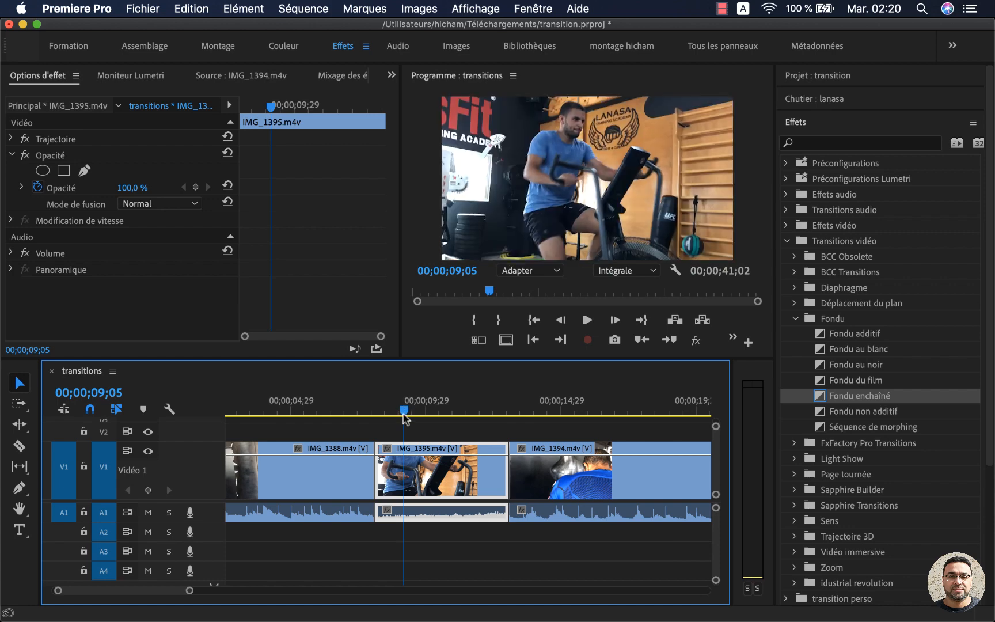
left_click(402, 411)
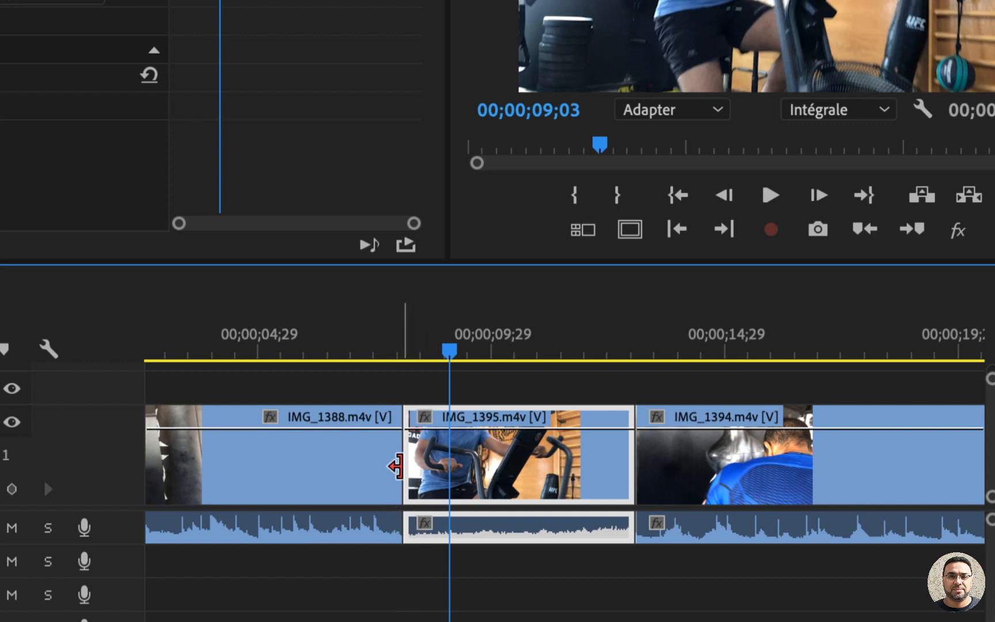
left_click(398, 449)
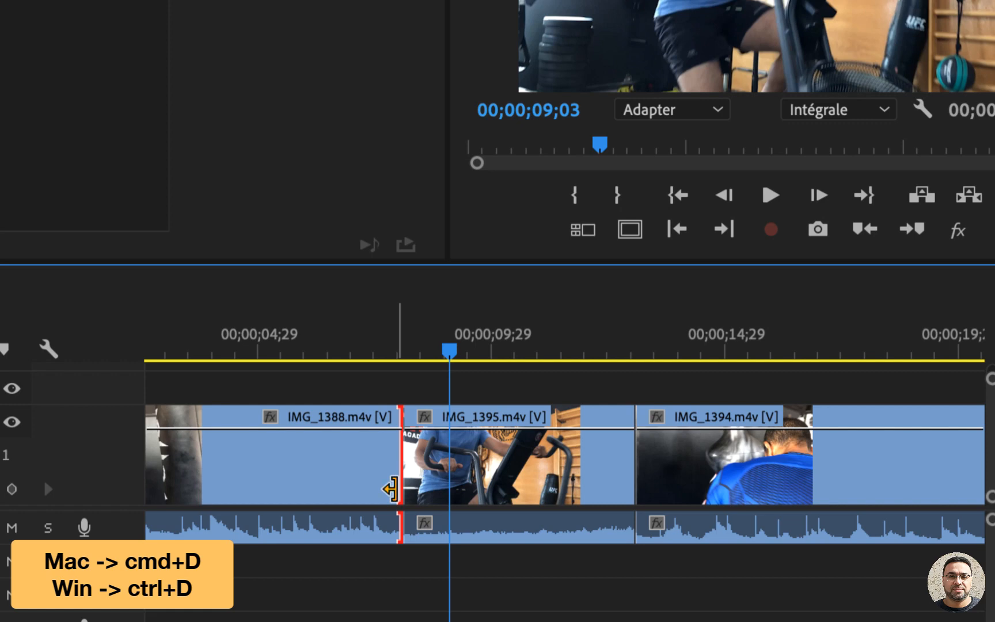
key("super+d")
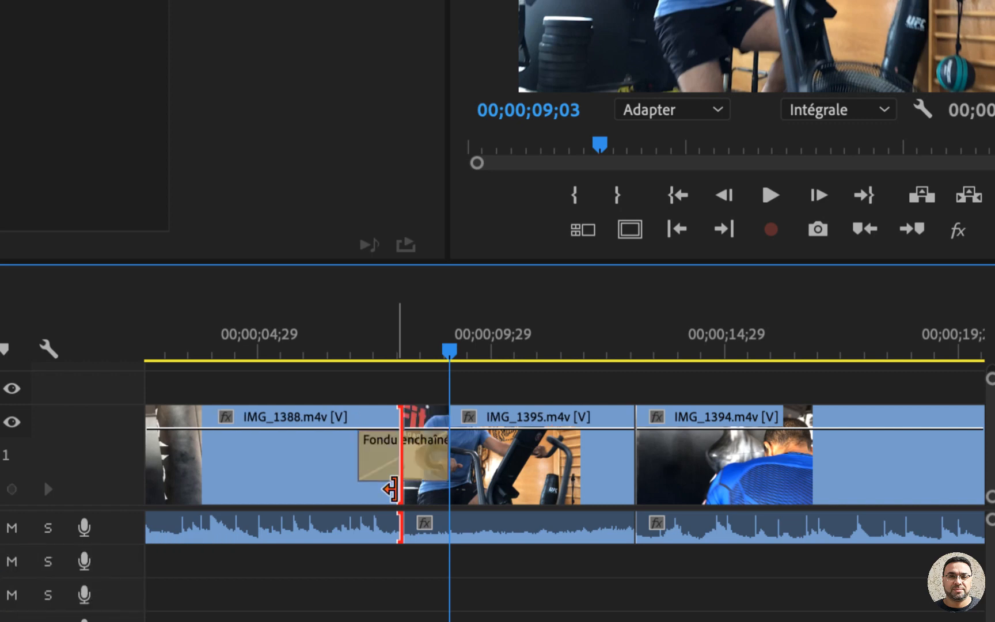
left_click(431, 471)
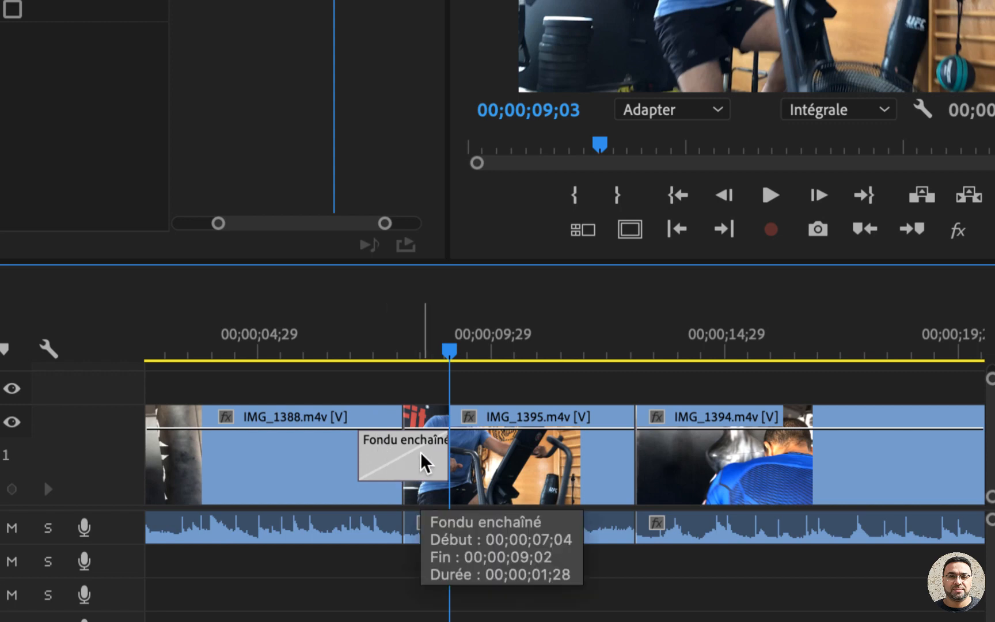
Step: Apply the default audio transition, Puissance constante, at the cut between IMG_1388.m4v and IMG_1395.m4v
left_click(454, 553)
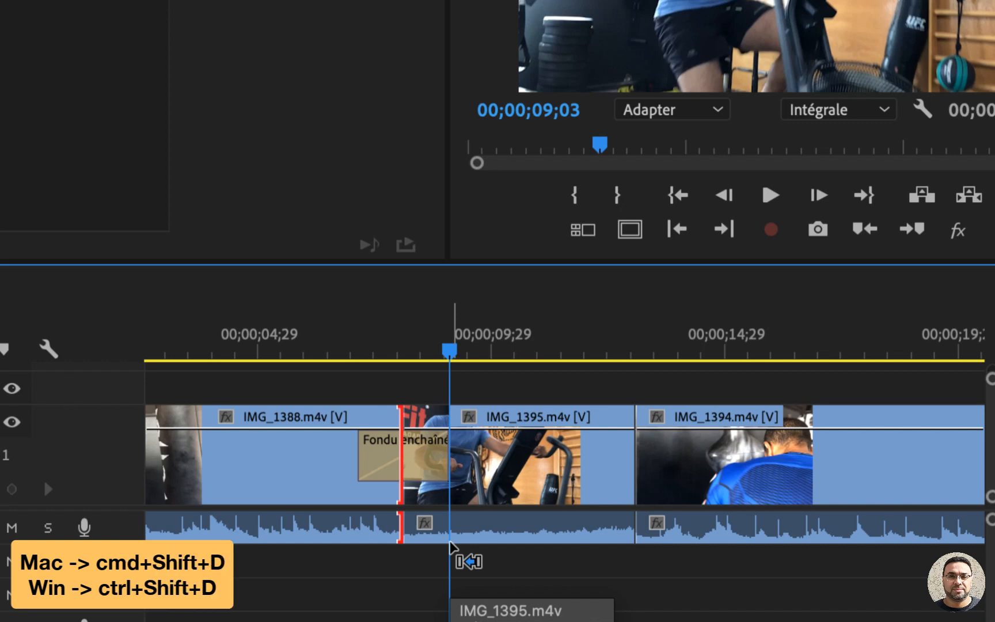
key("super+shift+d")
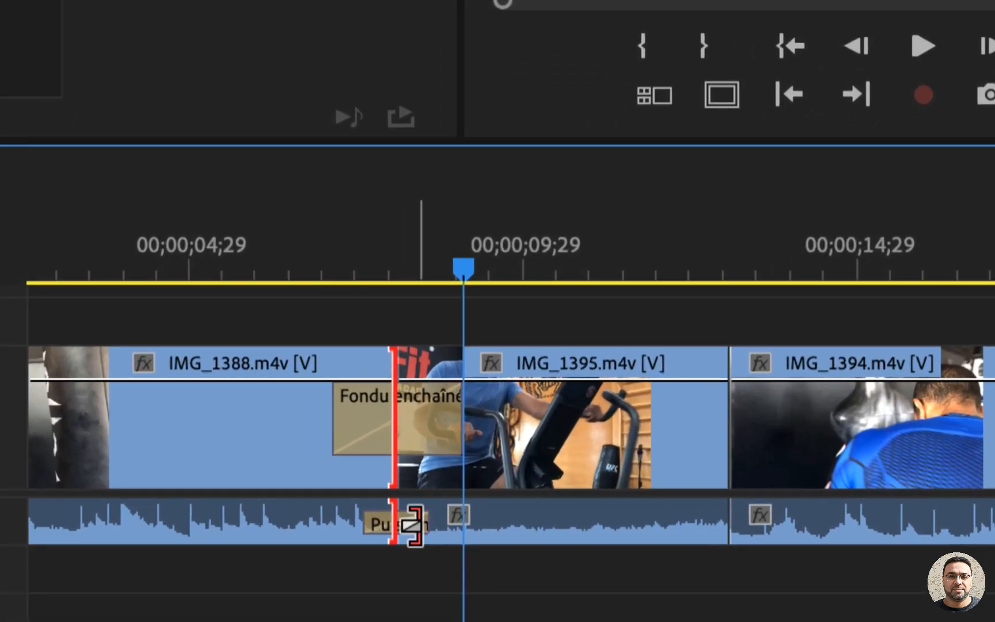
left_click(414, 530)
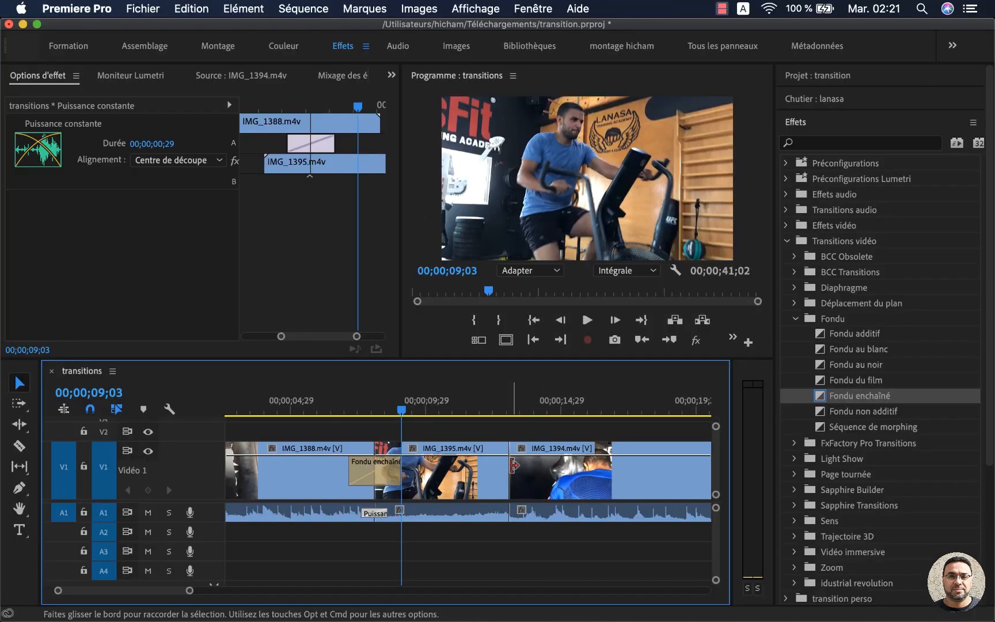
Step: Apply the default video and audio transitions together at the cut between IMG_1395.m4v and IMG_1394.m4v
left_click(730, 411)
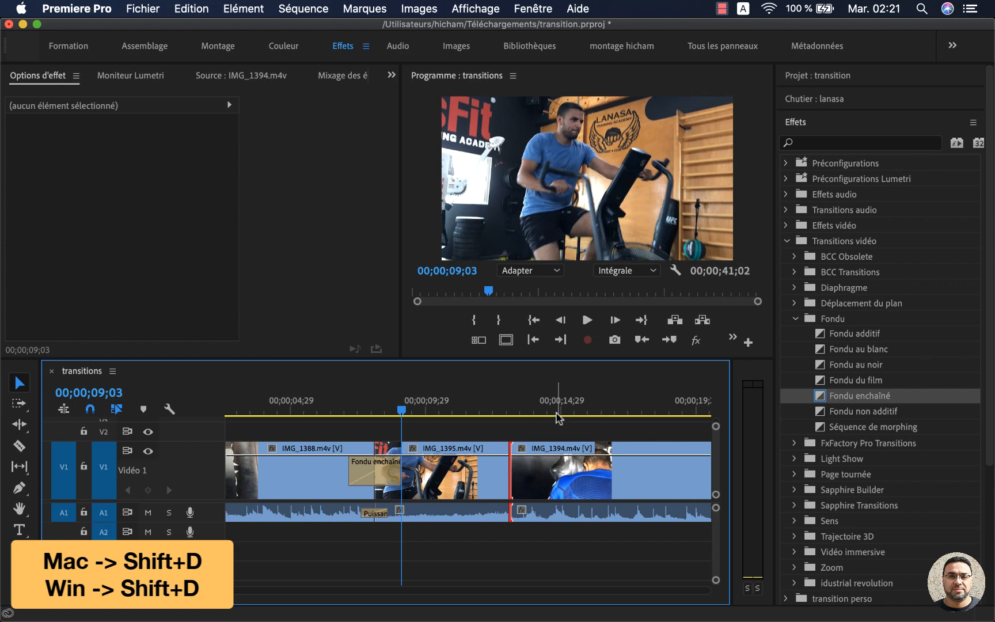
key("shift+d")
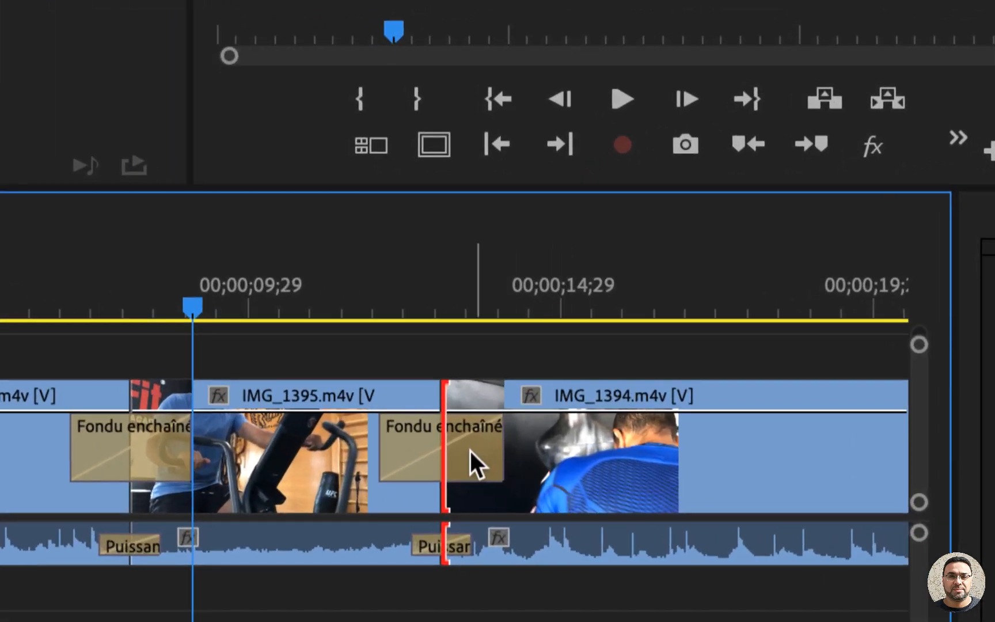
left_click(521, 471)
left_click(455, 545)
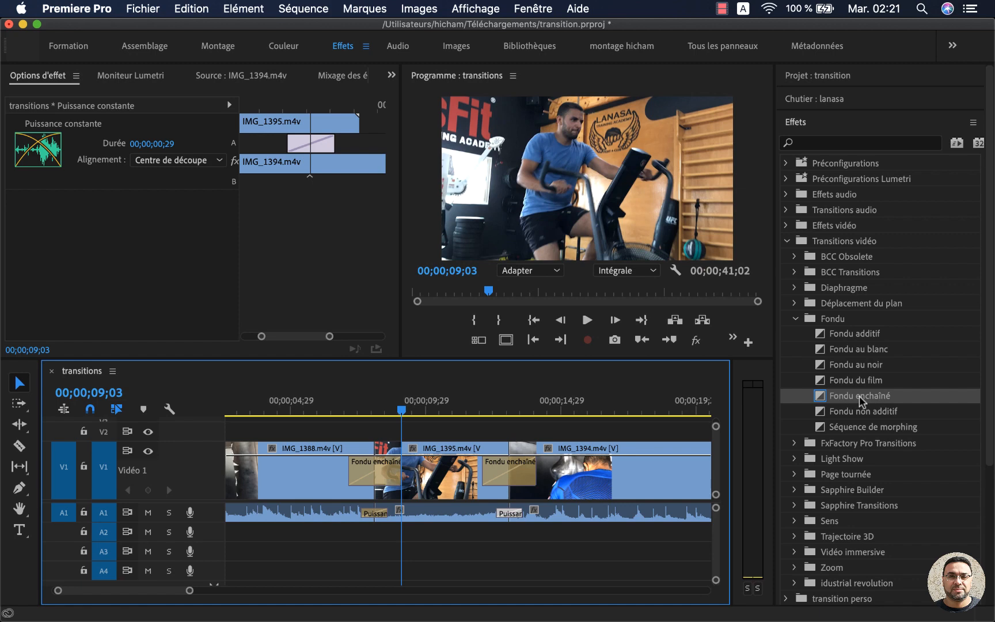
Step: Select the Fondu au noir transition among the Fondu effects
scroll(599, 506, "down", 5)
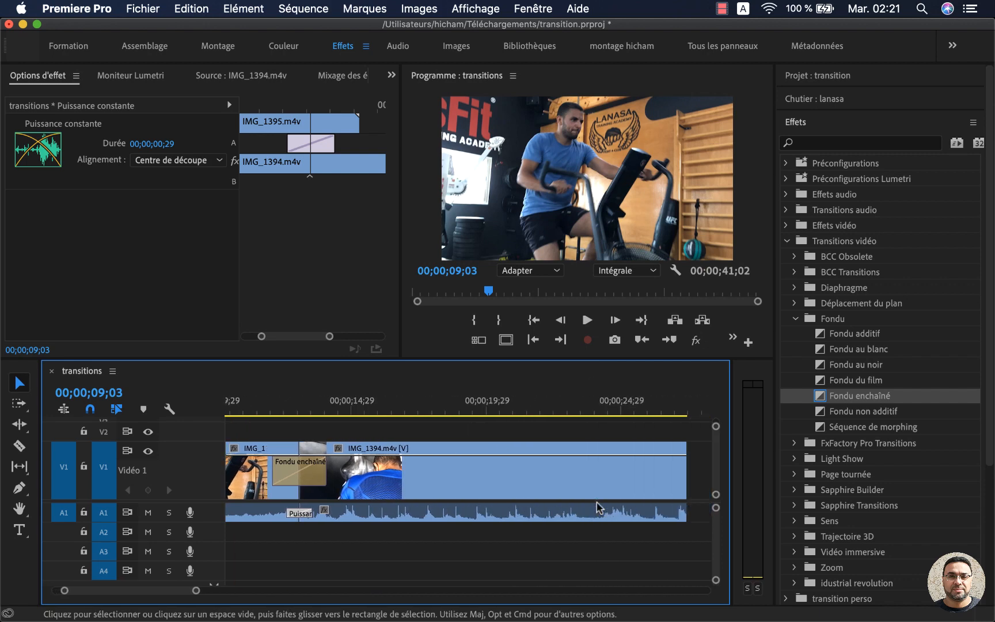
scroll(598, 506, "up", 3)
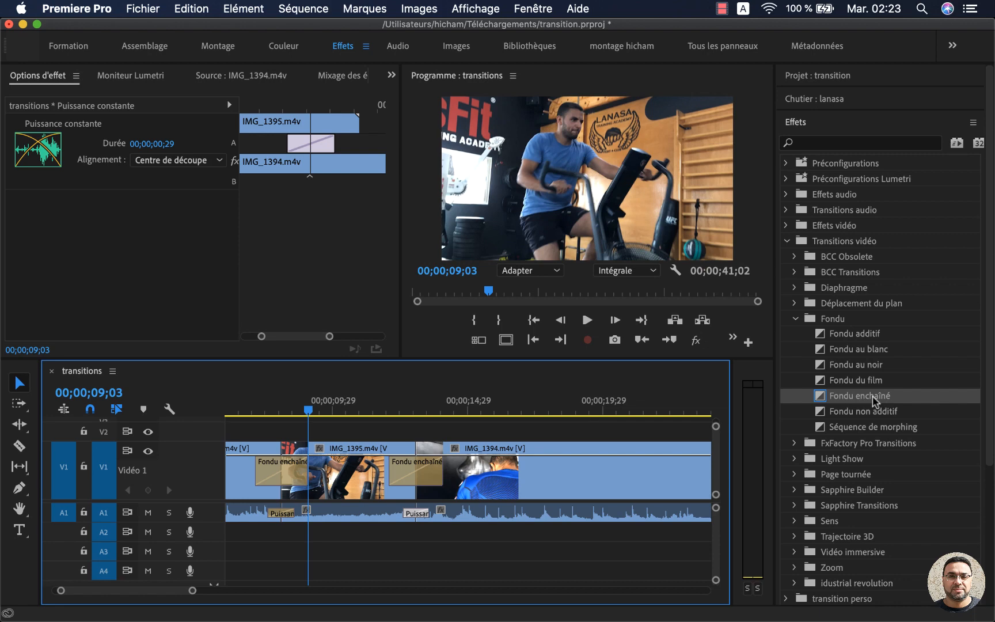
left_click(869, 364)
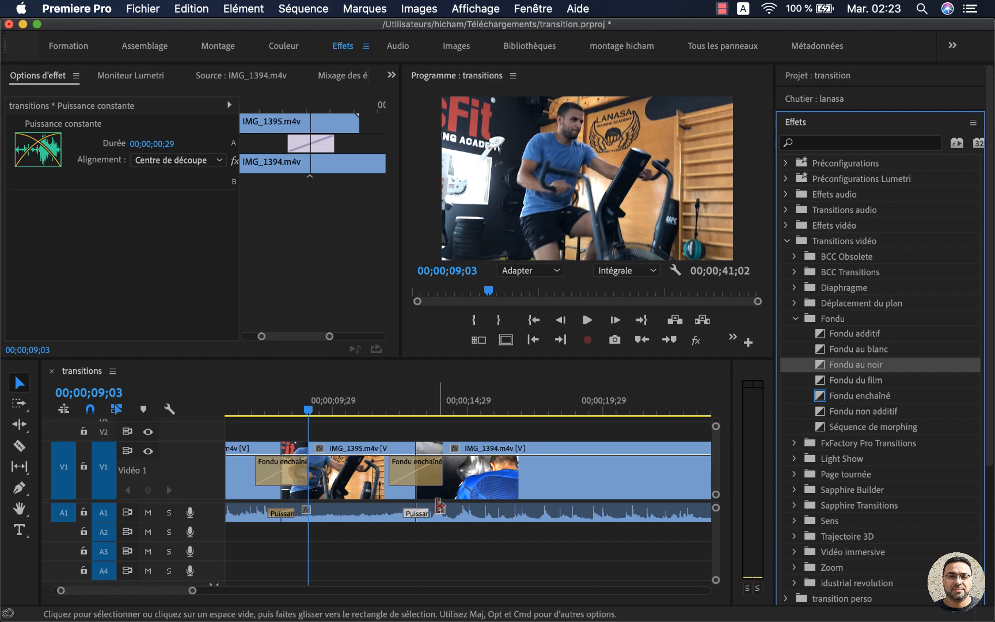
scroll(431, 506, "left", 5)
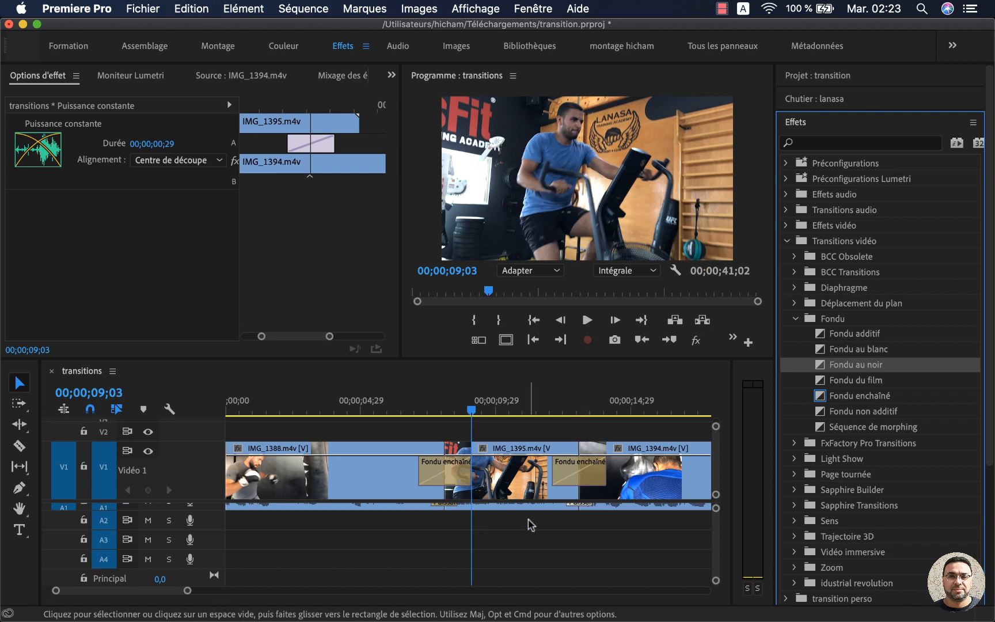
Step: Apply Fondu au noir to the start of IMG_1388.m4v and play the opening of the sequence
scroll(528, 524, "up", 1)
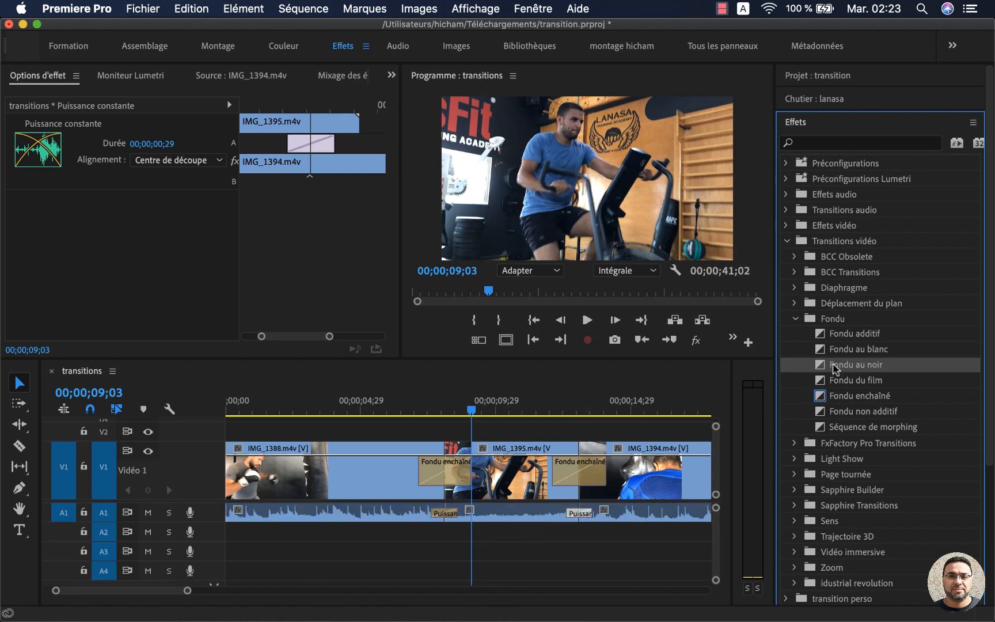
left_click_drag(821, 368, 240, 463)
left_click(230, 410)
left_click_drag(231, 410, 214, 411)
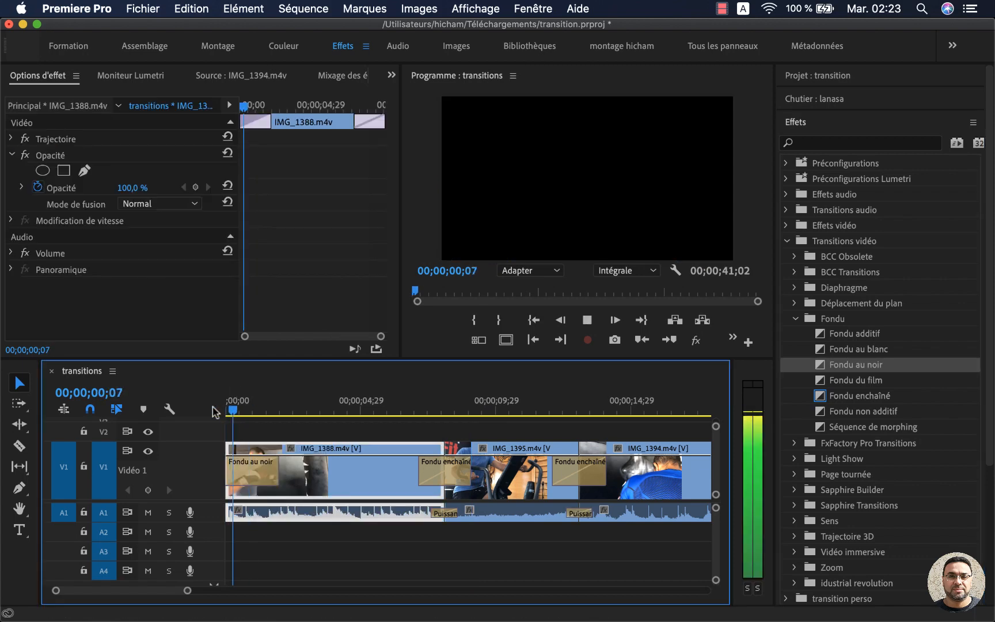
key("space")
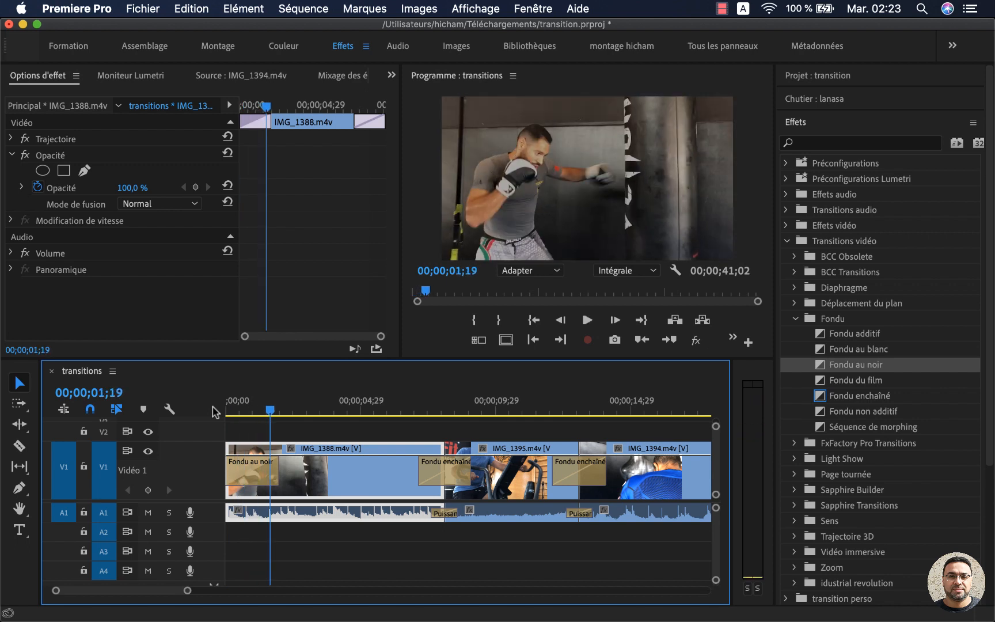
Step: Apply Fondu au noir to the end of IMG_1394.m4v and preview the fade-out
scroll(469, 488, "right", 10)
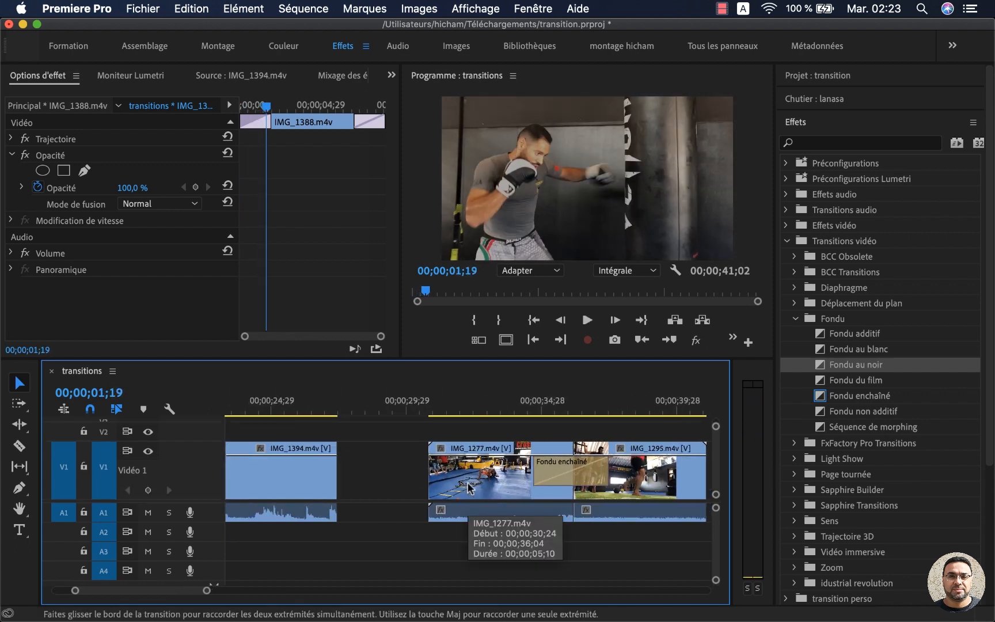
left_click(319, 403)
left_click(308, 479)
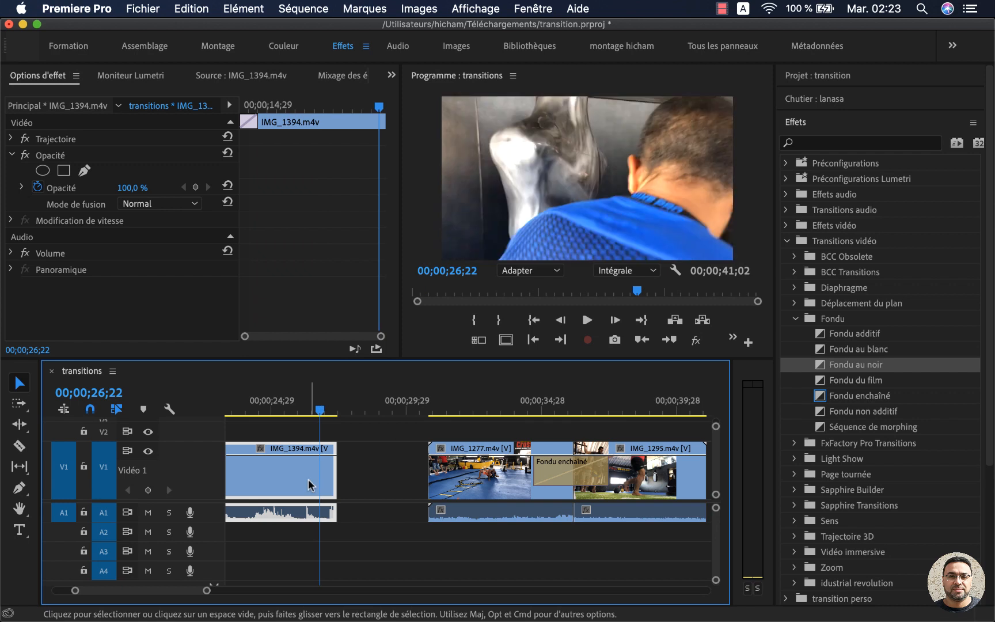
left_click_drag(824, 366, 335, 479)
left_click(272, 410)
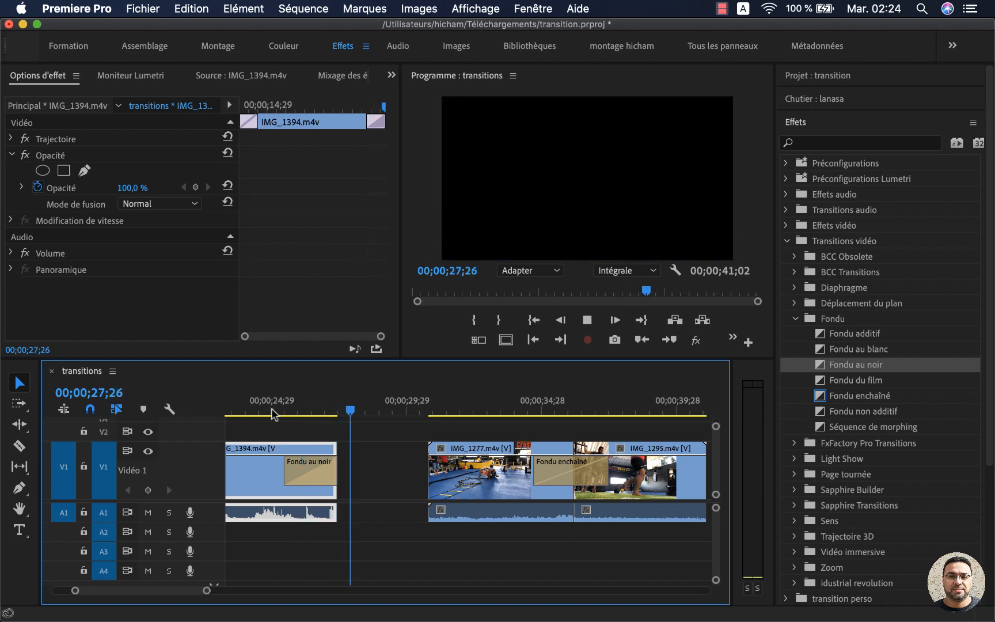
left_click(347, 411)
left_click_drag(347, 411, 311, 411)
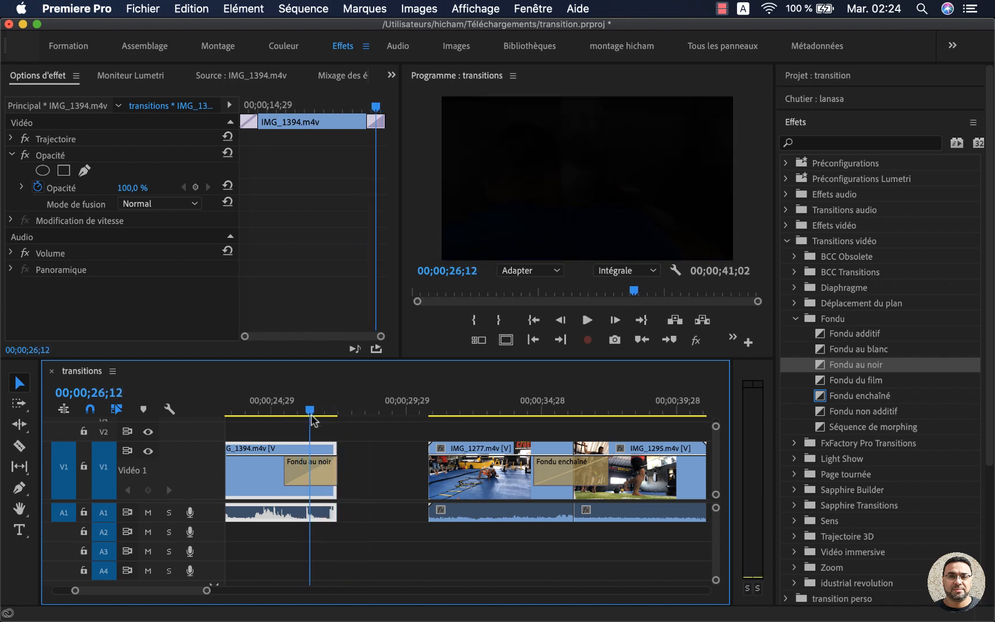
Step: Review the transitions along the timeline, from the start of IMG_1388.m4v to the end of IMG_1394.m4v
scroll(323, 426, "left", 10)
scroll(328, 426, "right", 1)
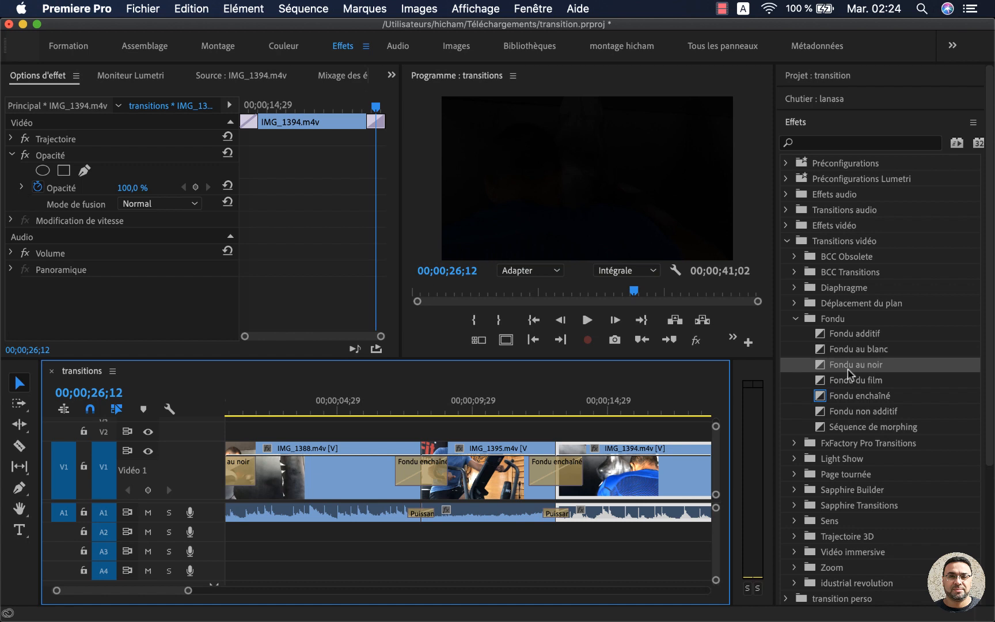
scroll(631, 492, "right", 10)
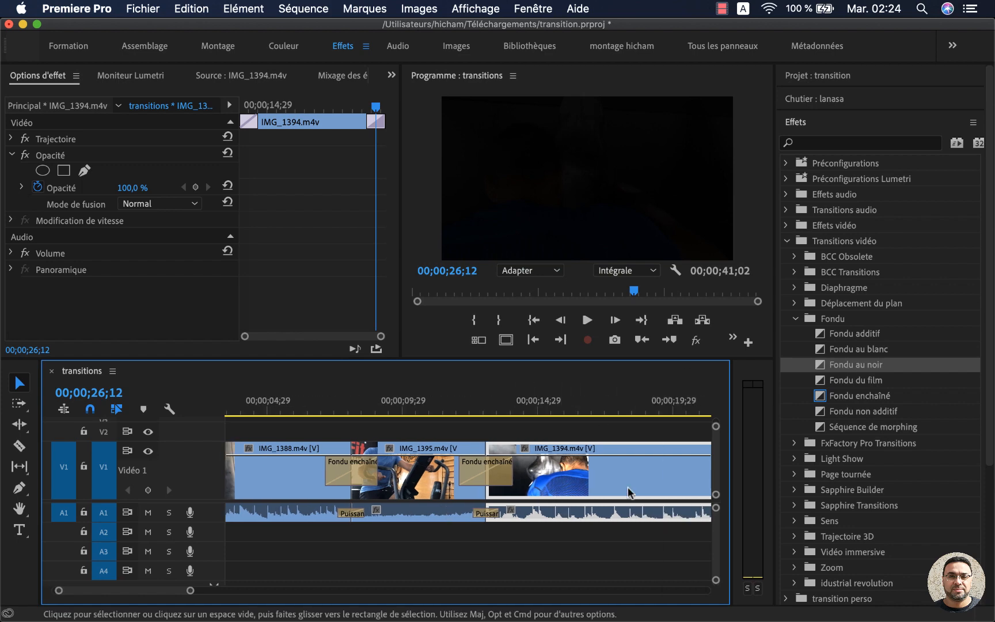
scroll(630, 492, "right", 3)
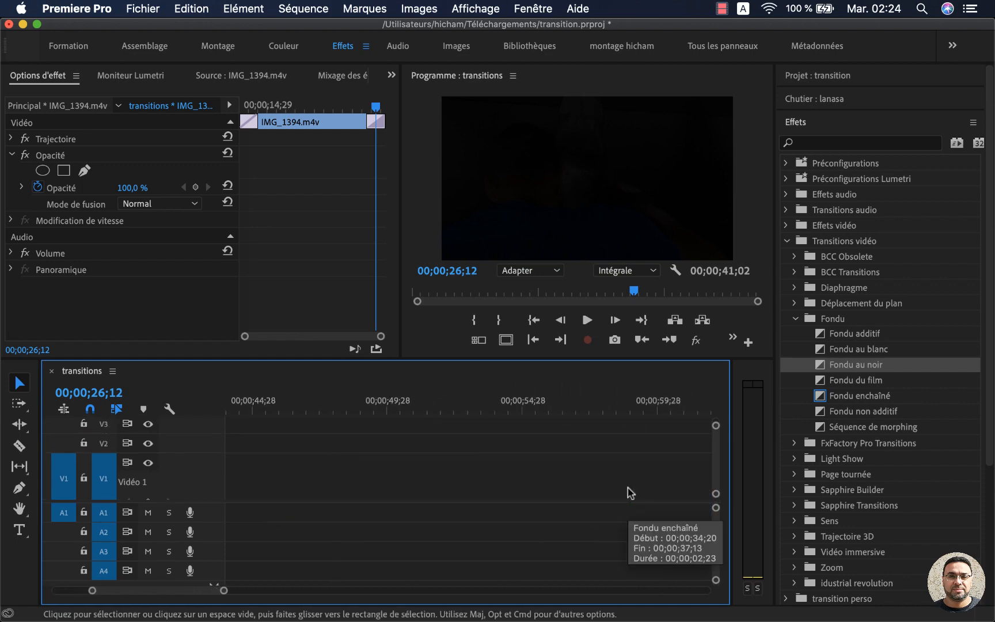
scroll(630, 492, "left", 15)
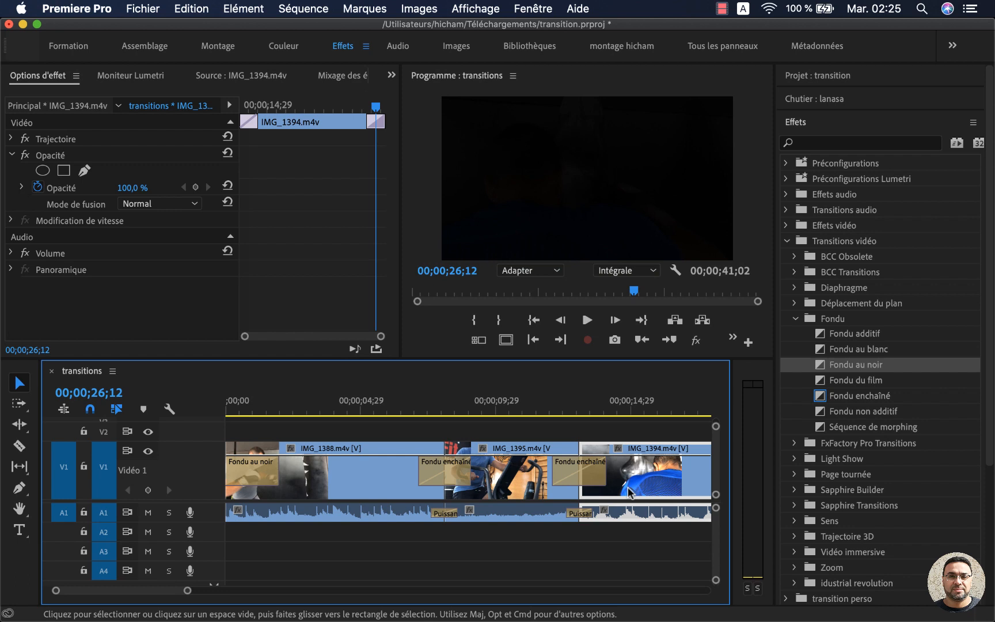
scroll(629, 492, "right", 5)
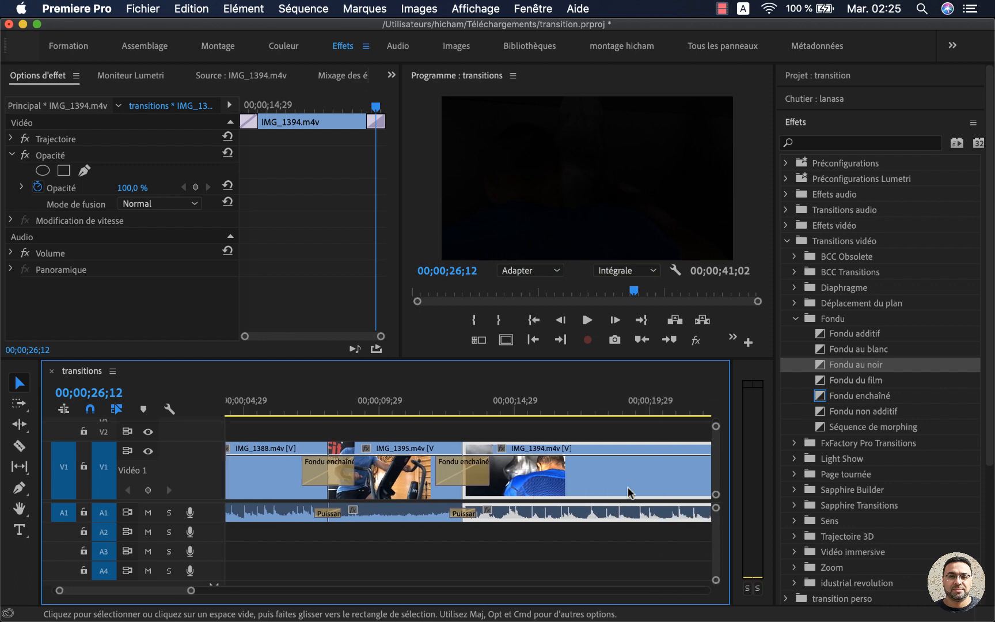
scroll(629, 492, "right", 8)
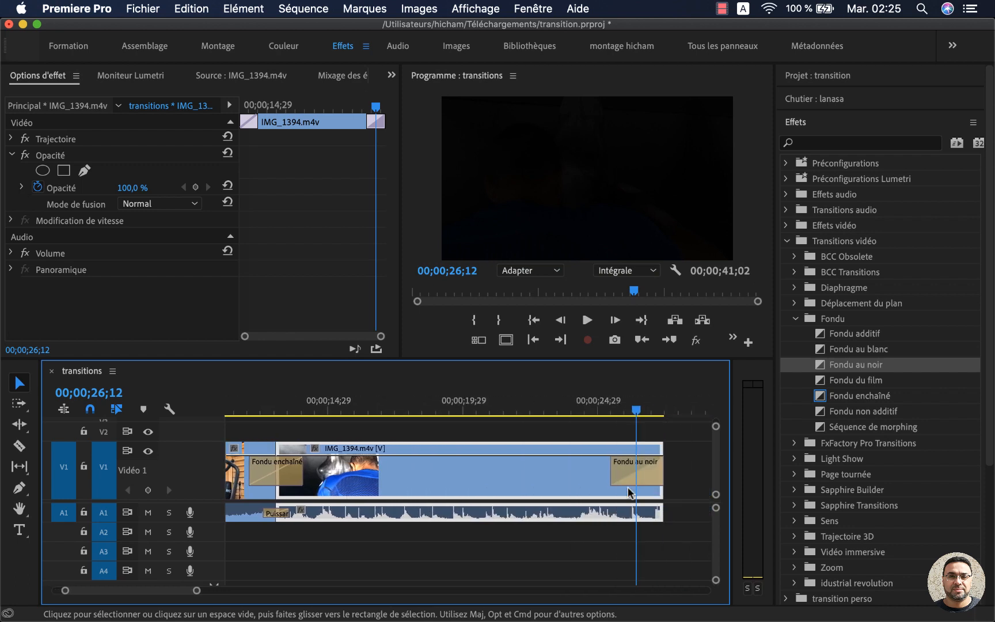
scroll(631, 492, "right", 5)
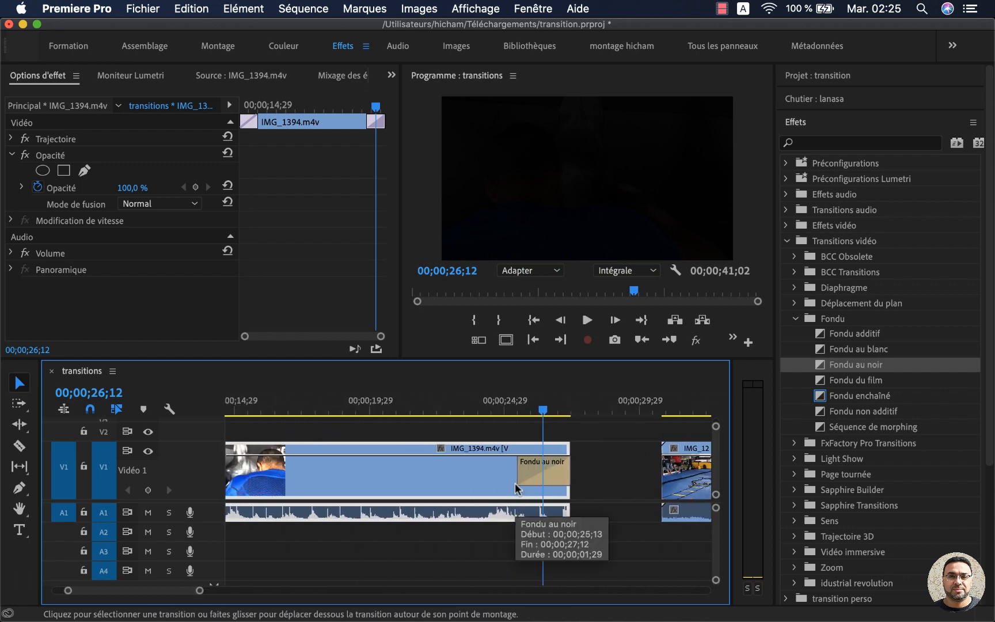
scroll(515, 488, "left", 14)
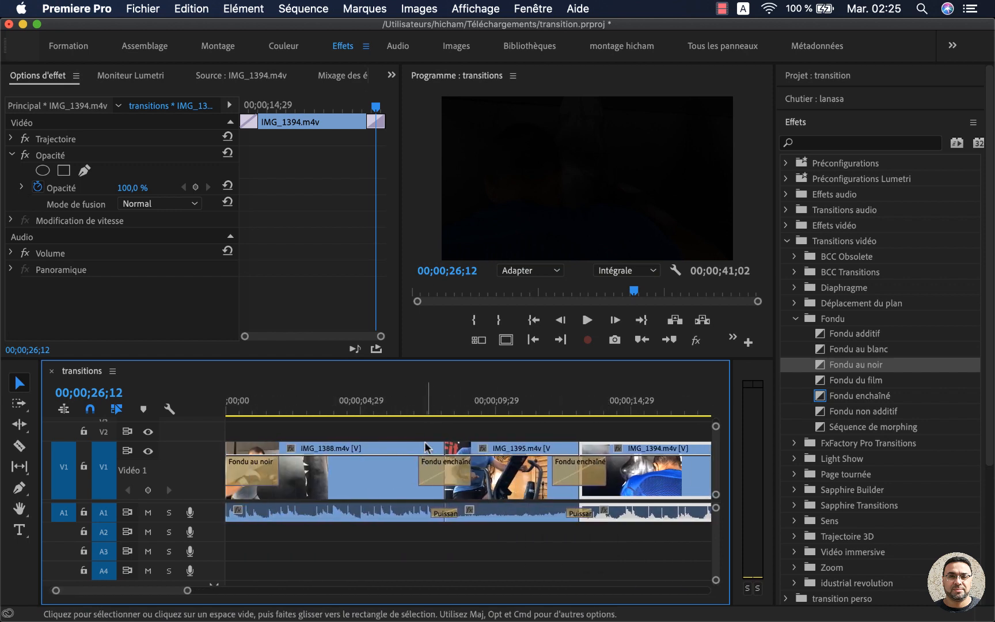
Step: Replace Fondu enchaîné at the cut between IMG_1388.m4v and IMG_1395.m4v with the Déplacer dessus transition from Déplacement du plan
left_click(433, 410)
left_click(444, 474)
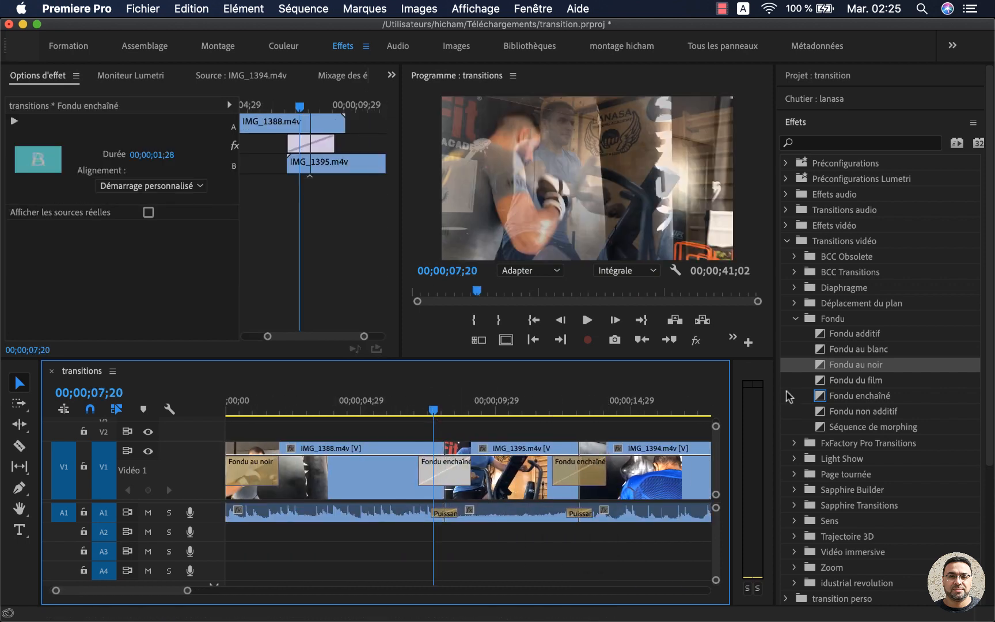
scroll(872, 437, "down", 3)
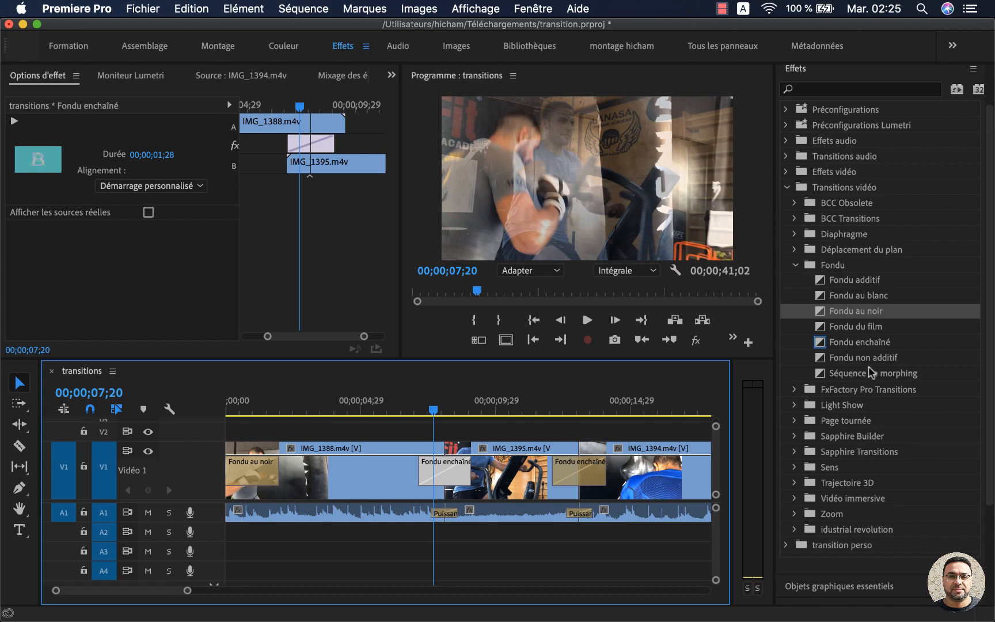
left_click(796, 249)
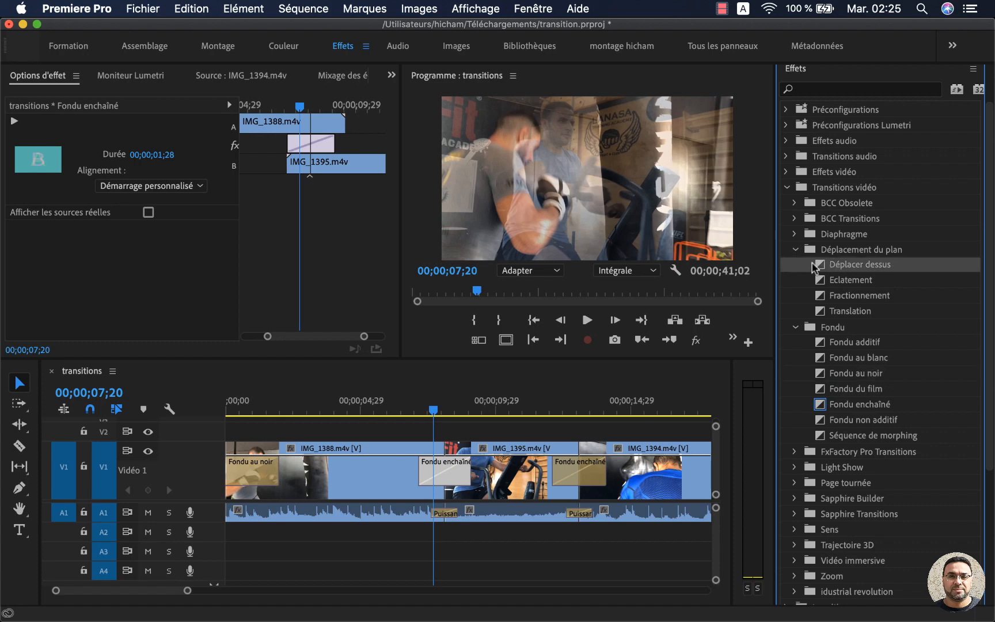
left_click_drag(817, 268, 439, 475)
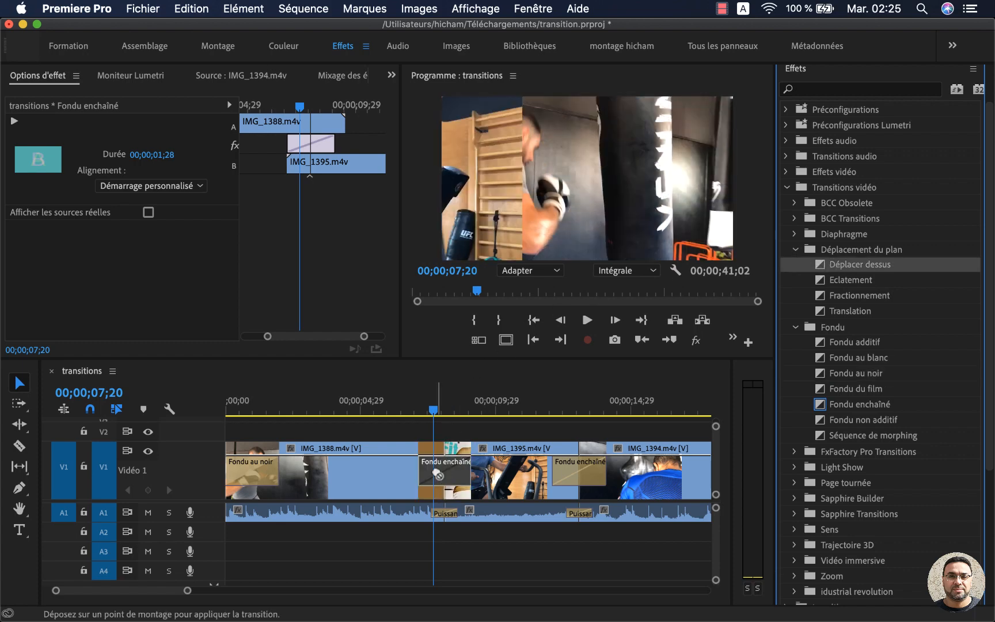
left_click(442, 475)
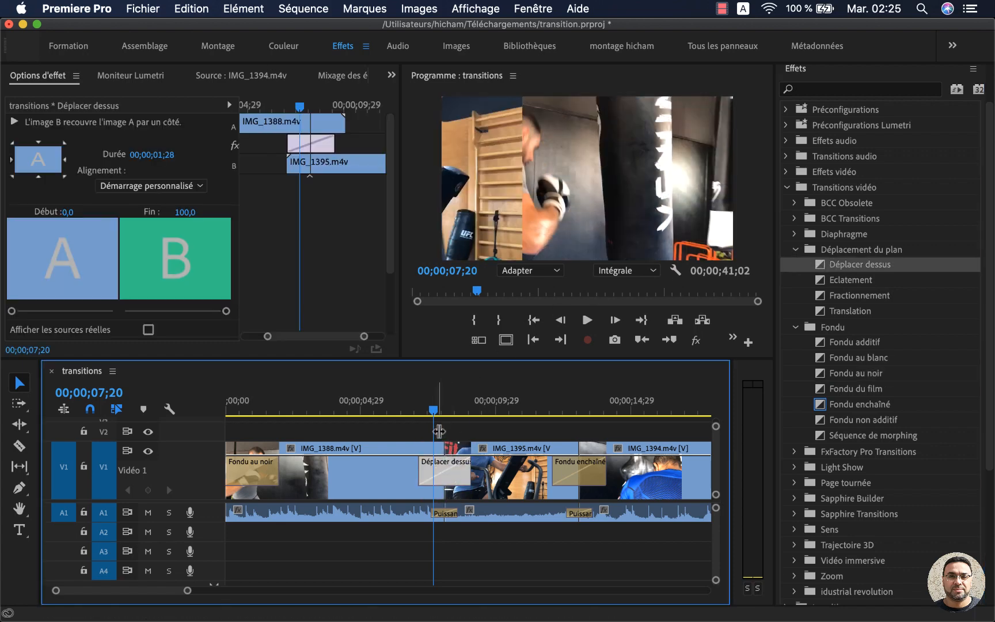
Step: Play and scrub through the Déplacer dessus transition between IMG_1388.m4v and IMG_1395.m4v, and select it to view its options
left_click_drag(433, 411, 406, 414)
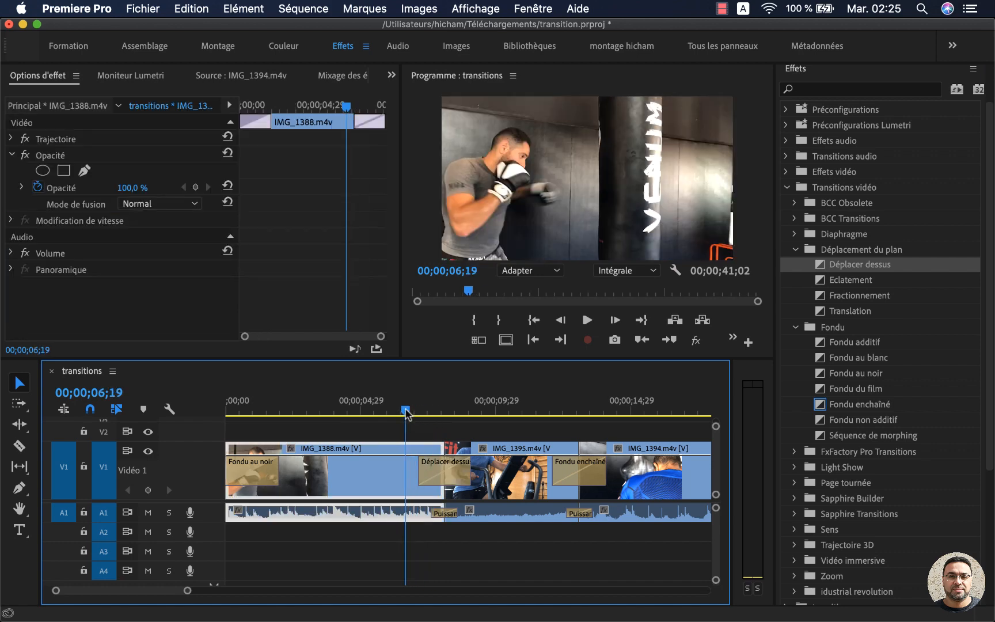
key("space")
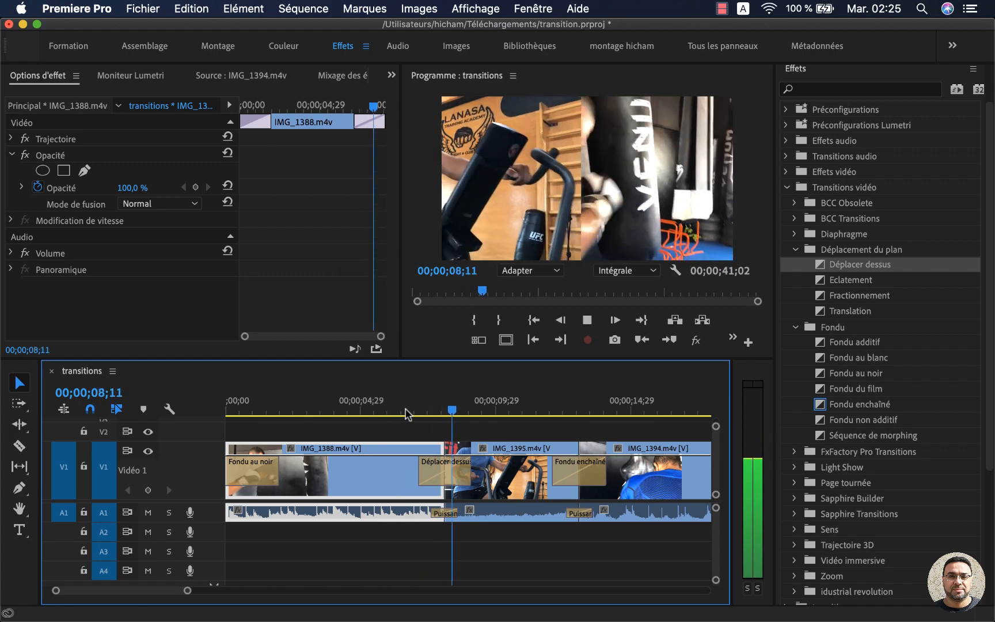
key("space")
left_click(414, 410)
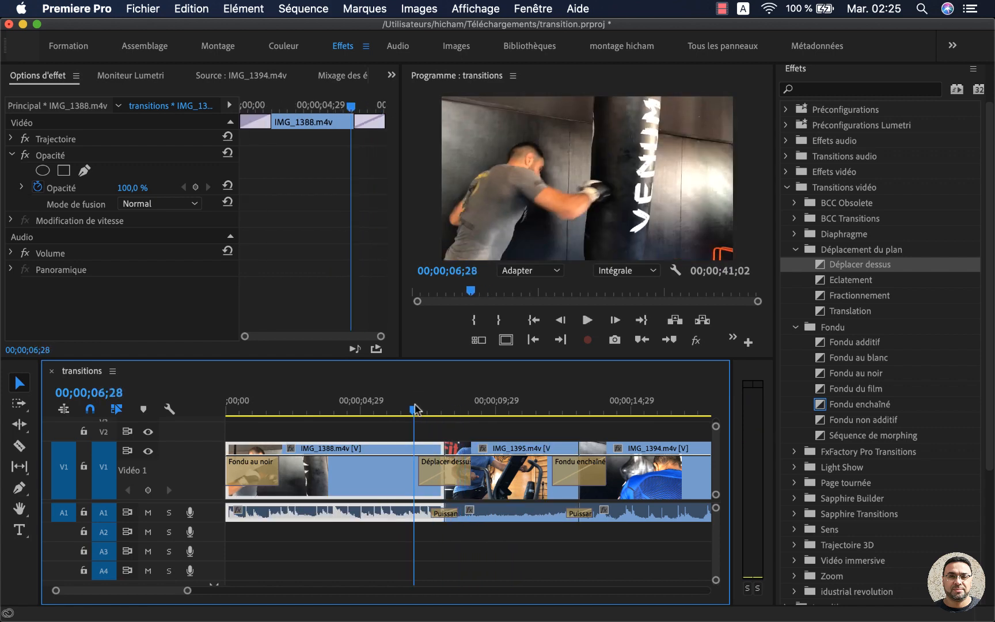
left_click_drag(416, 410, 442, 410)
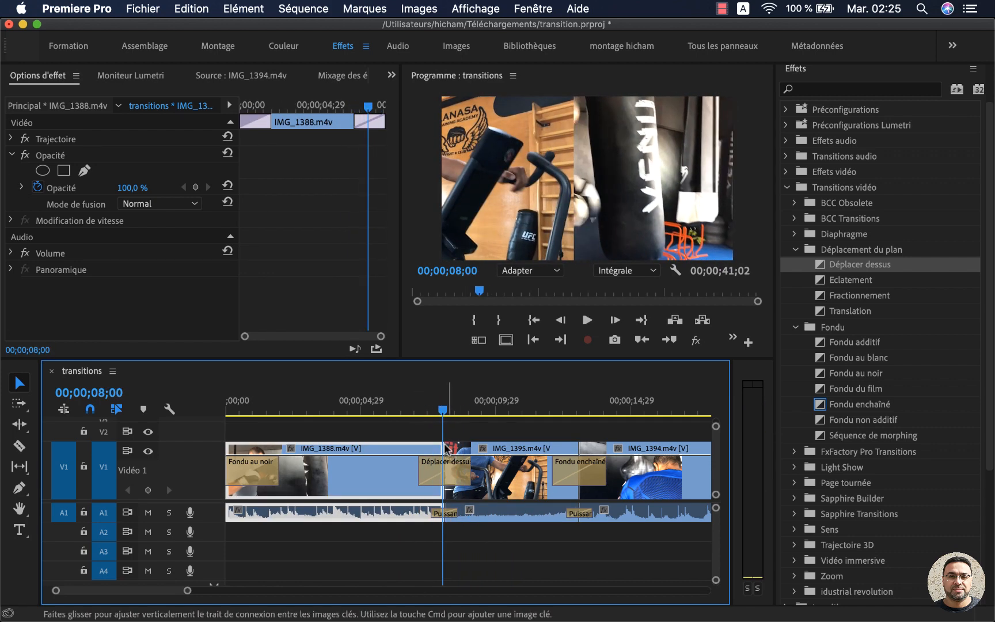
left_click(450, 475)
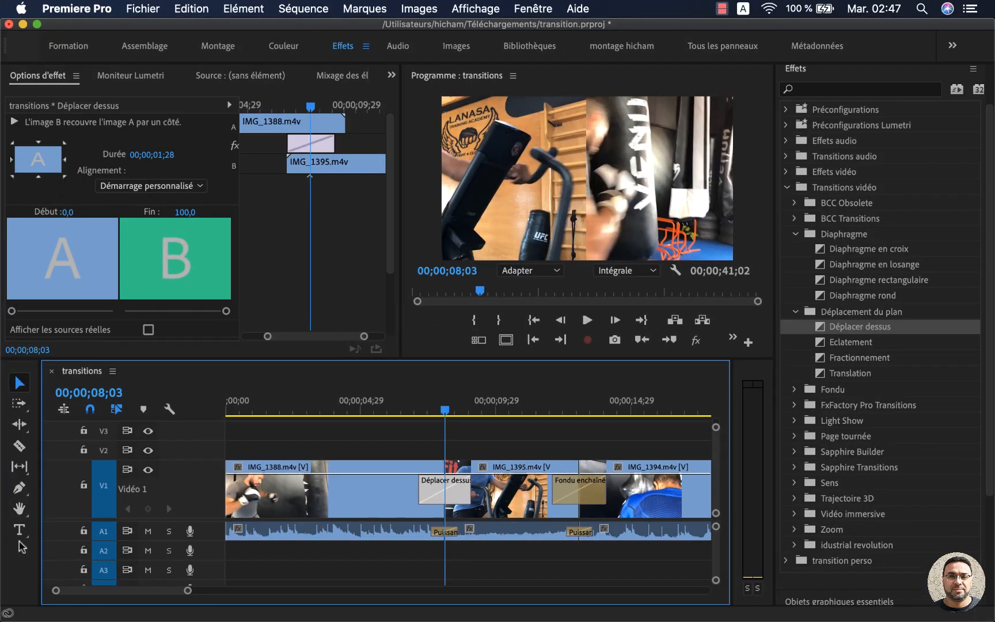
Step: Add the text title LANAZA over the picture at 00;00;08;03 and delete the Déplacer dessus transition between IMG_1388.m4v and IMG_1395.m4v
left_click(19, 529)
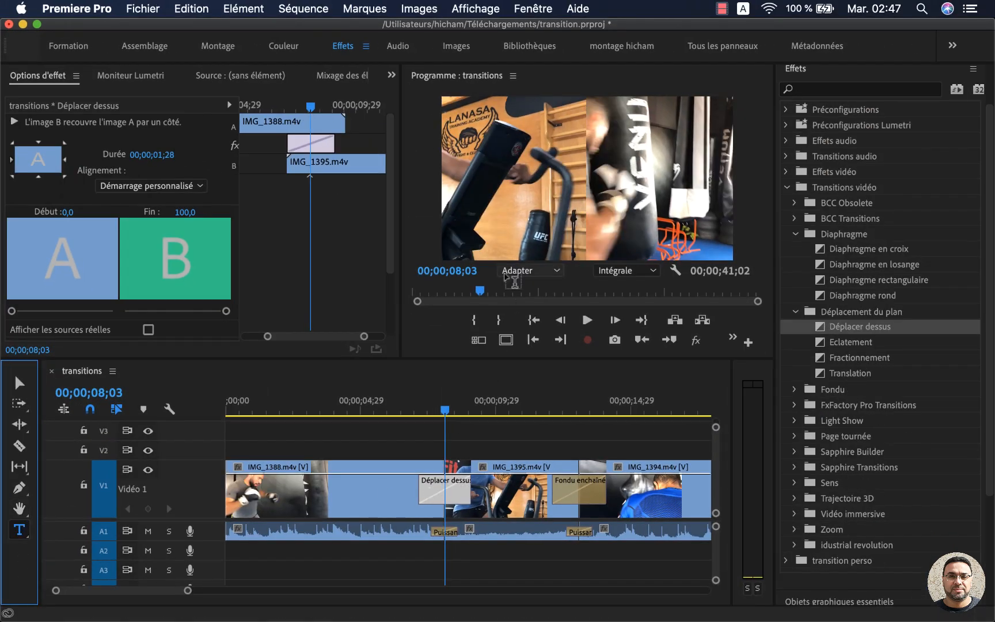
left_click(502, 224)
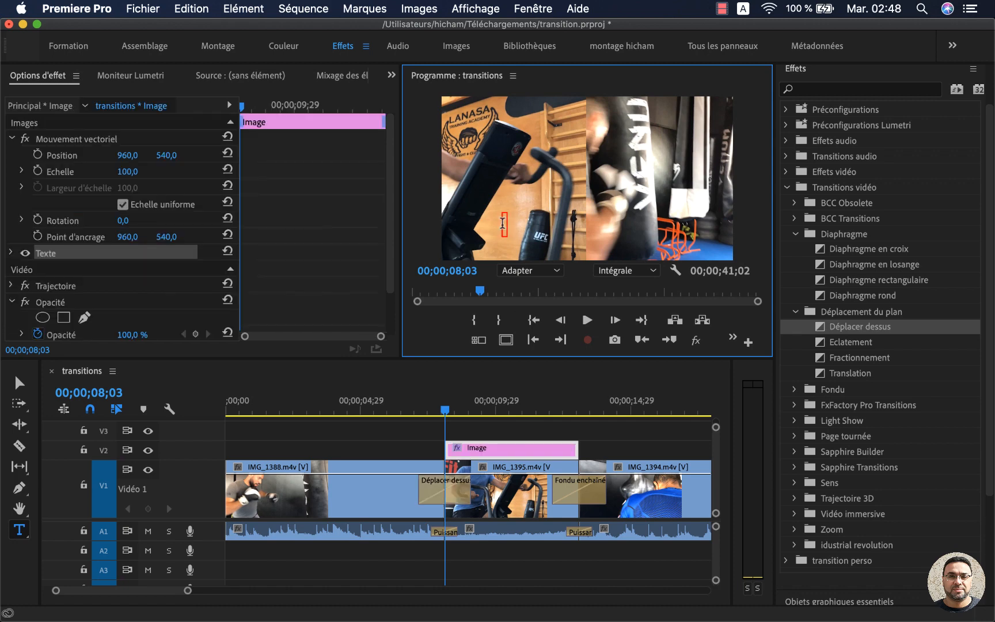
type("LANAZA")
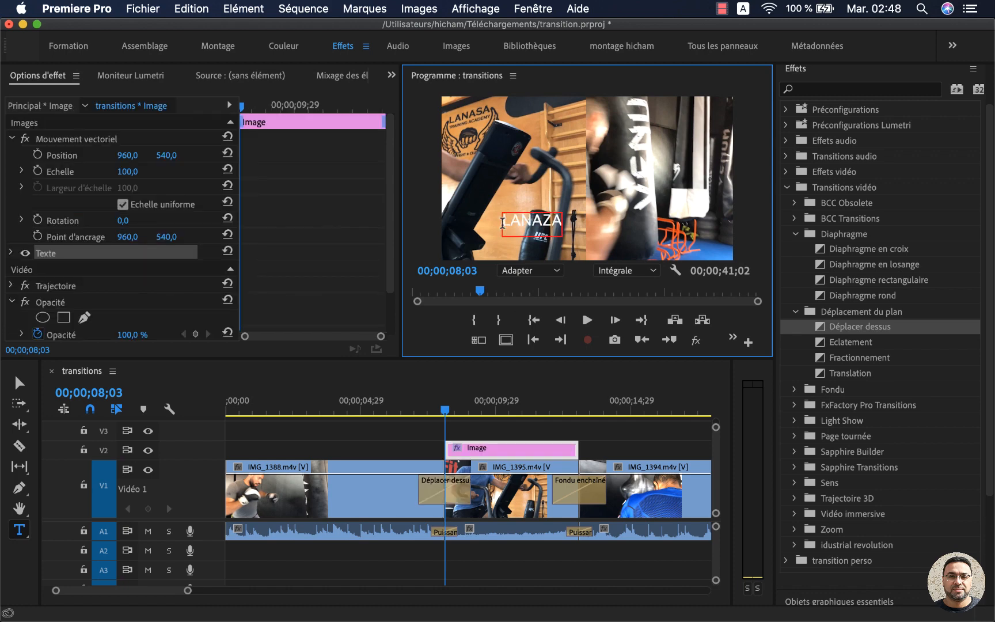
key("Escape")
left_click(464, 490)
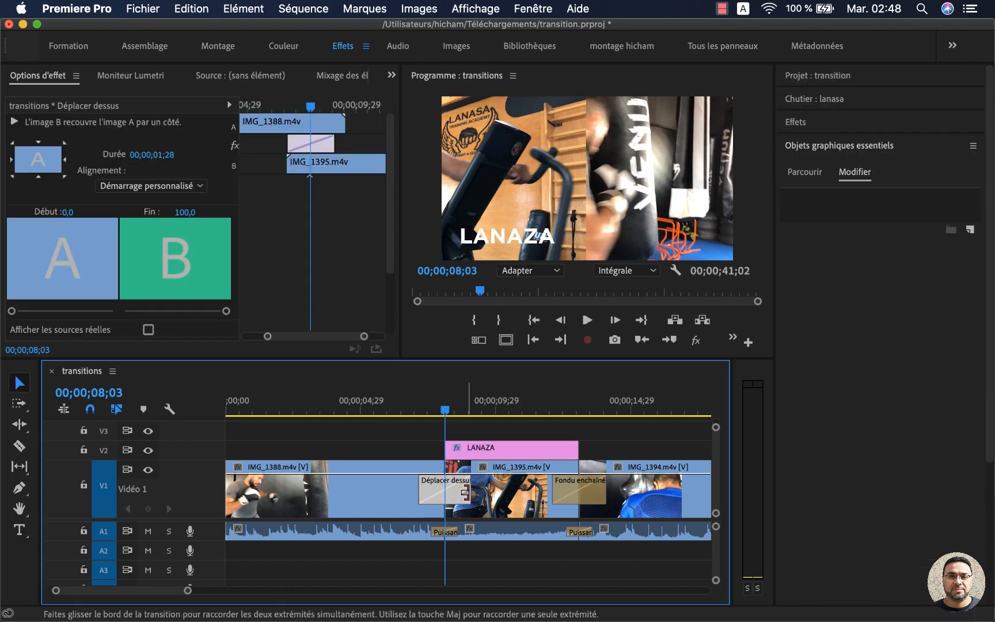
key("Delete")
Step: Apply the Déplacer dessus transition to the start of the LANAZA title on V2 and play it back
left_click(481, 451)
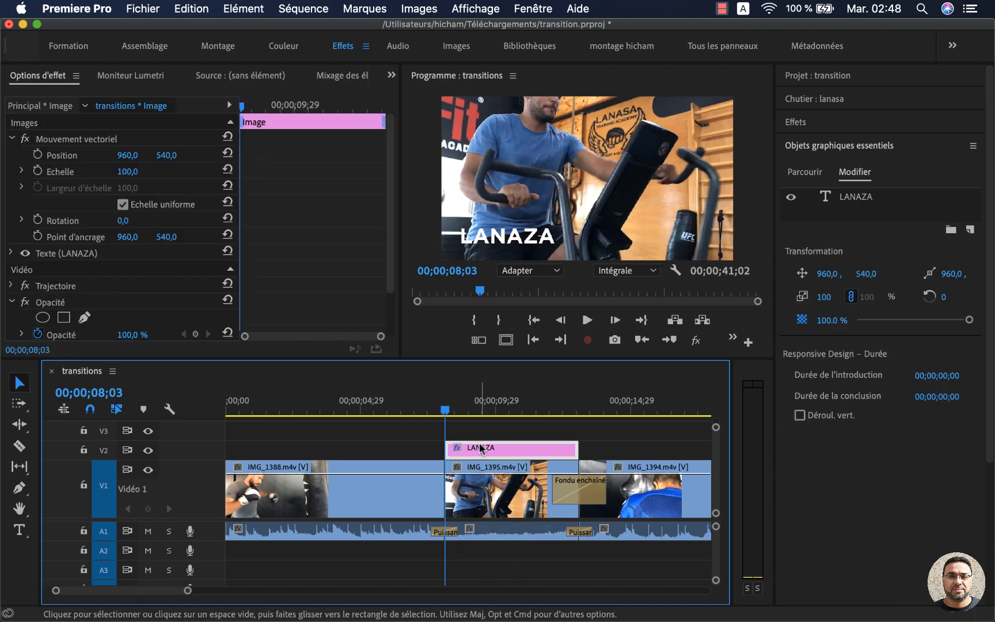
left_click(817, 98)
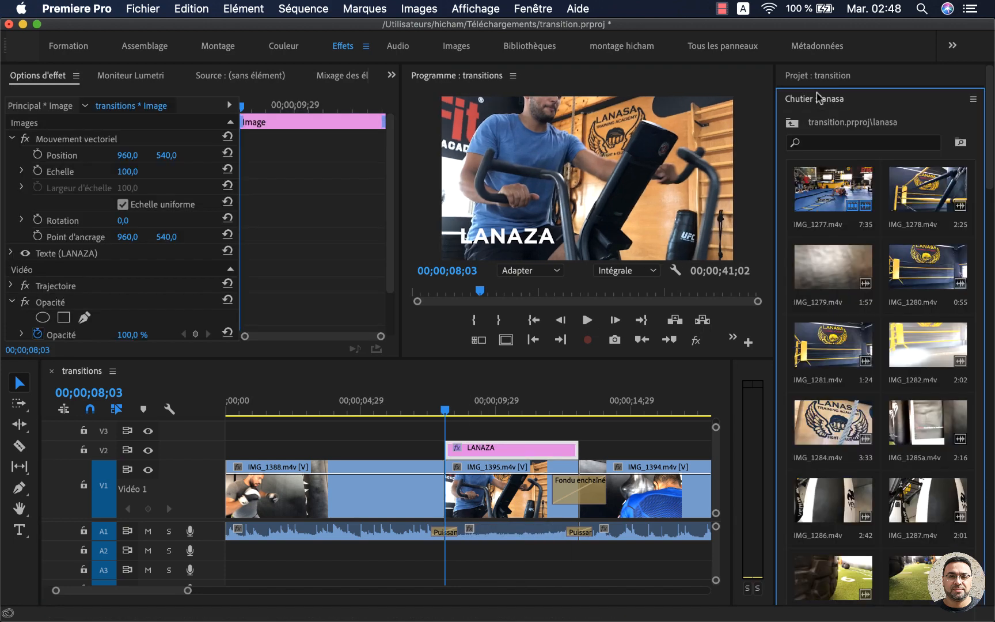
left_click(816, 78)
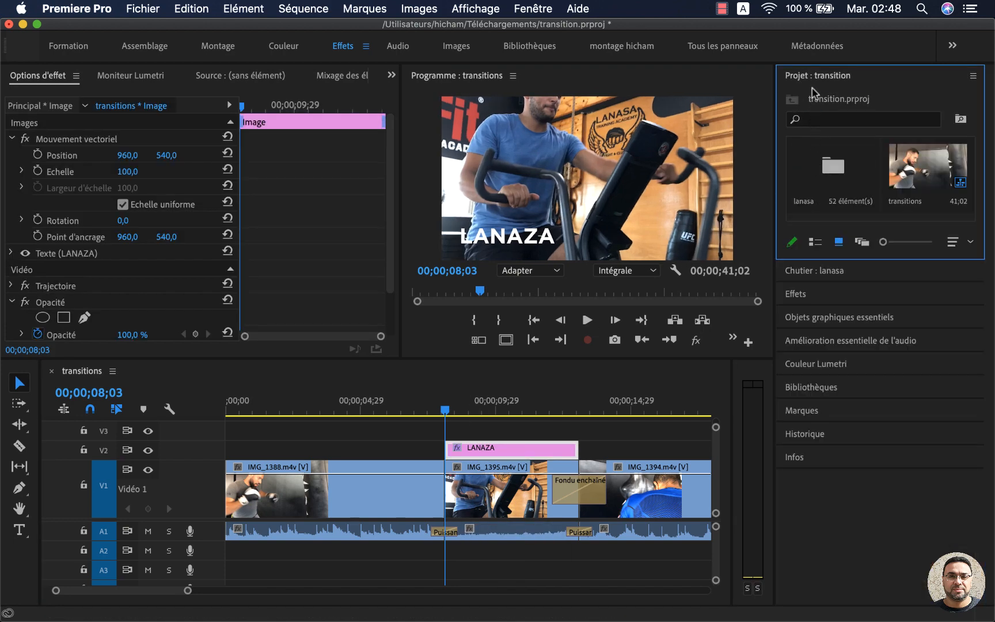
left_click(803, 302)
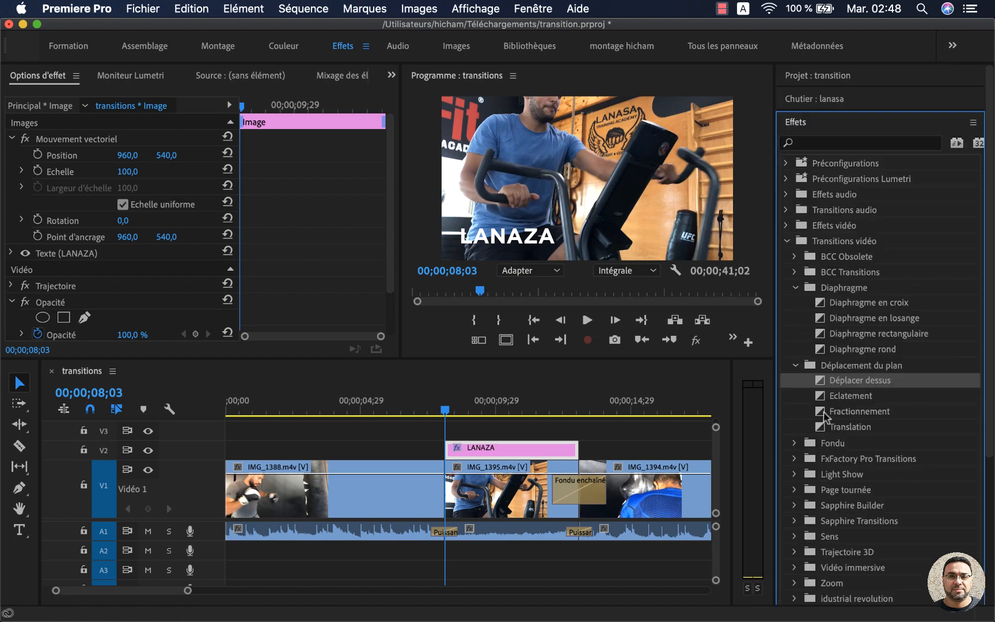
left_click_drag(820, 384, 460, 445)
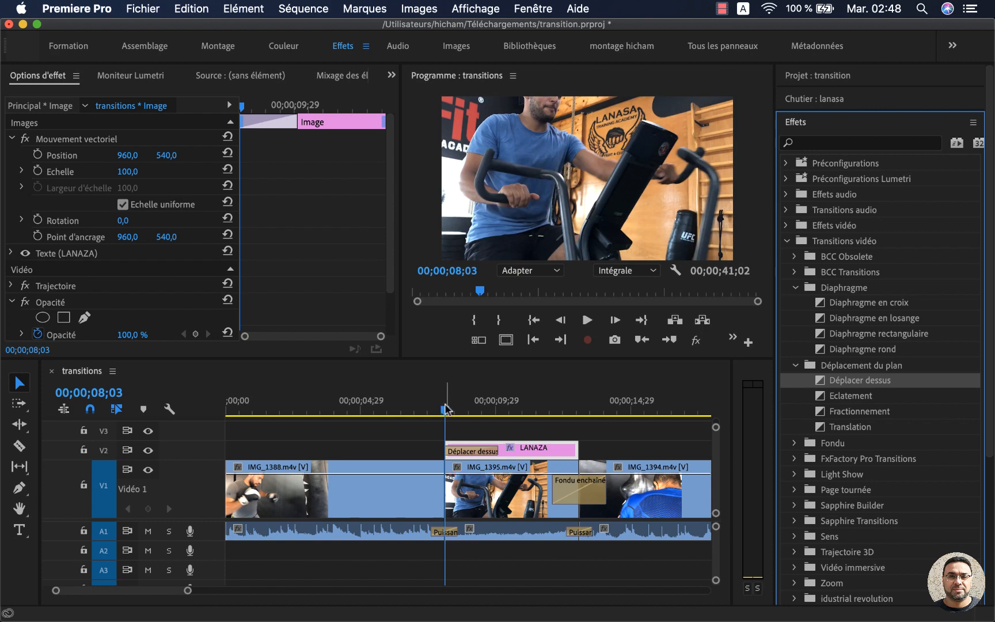
key("space")
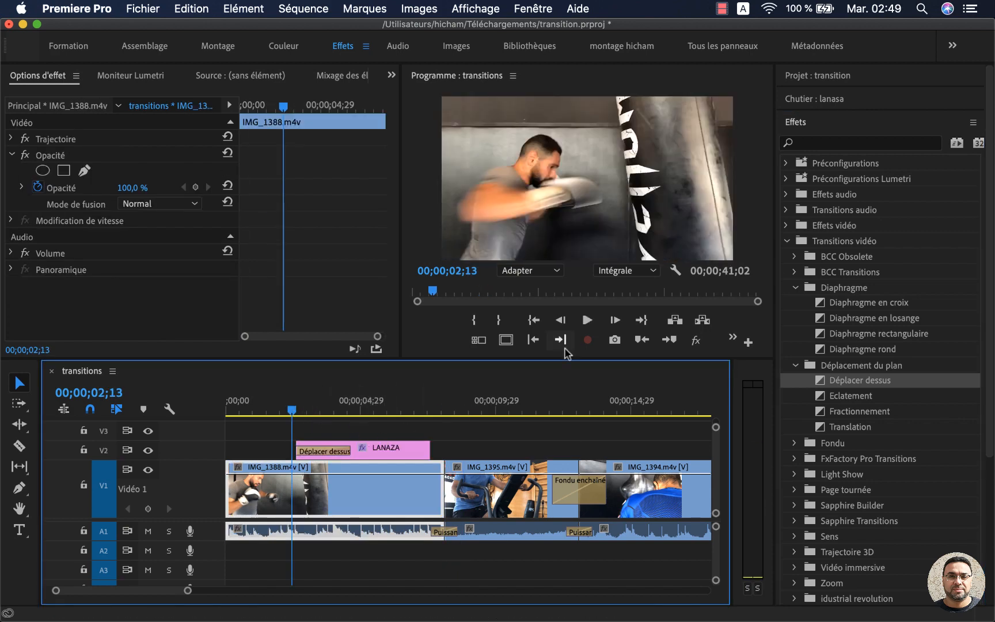
Step: Play back the start of the LANAZA title on V2 and view the options of its Déplacer dessus transition
left_click(590, 320)
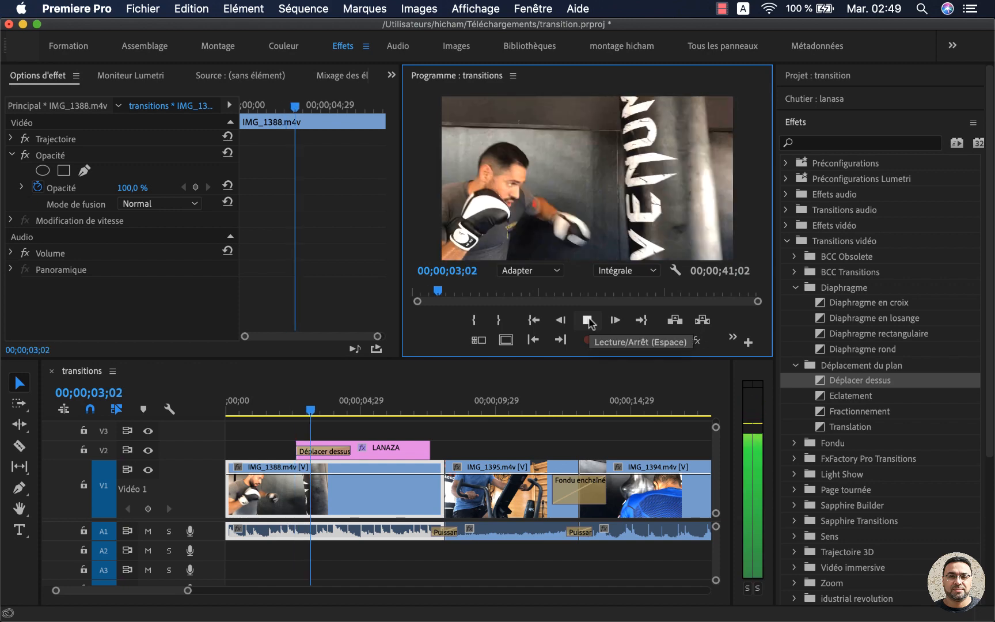
left_click(588, 320)
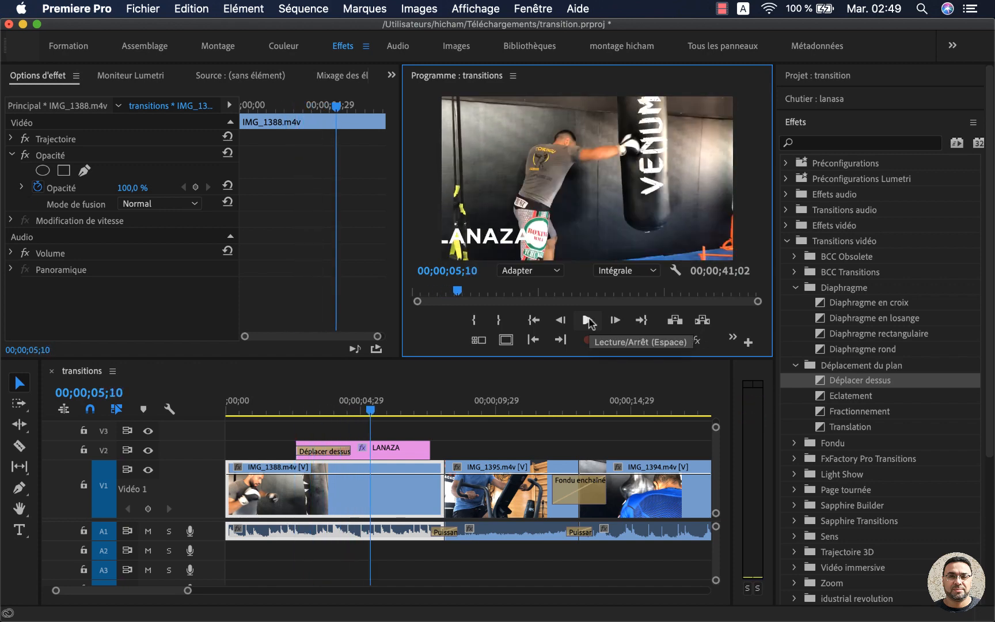
left_click(295, 408)
key("space")
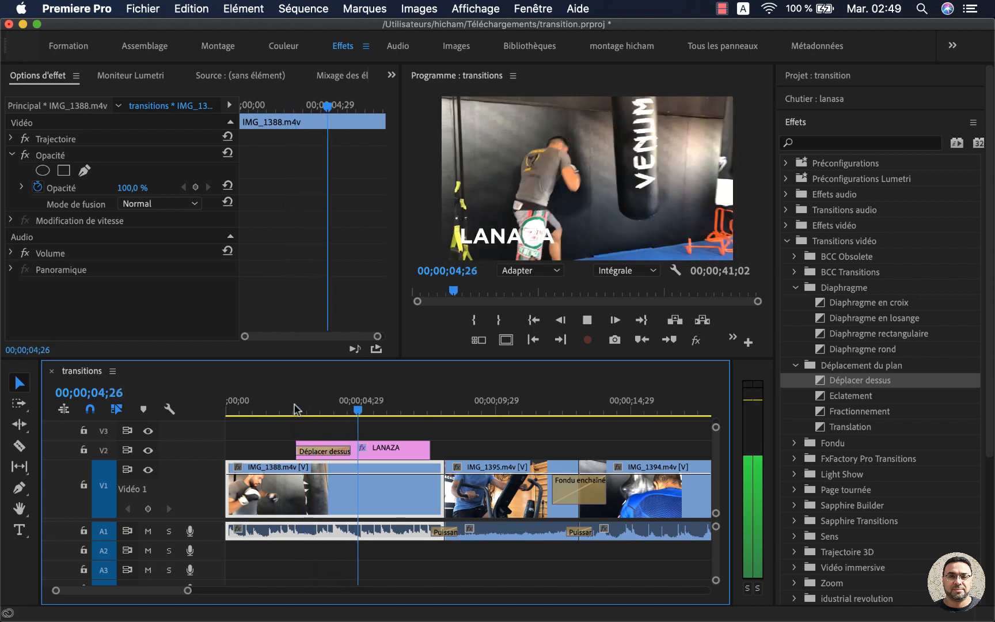
key("space")
left_click(391, 456)
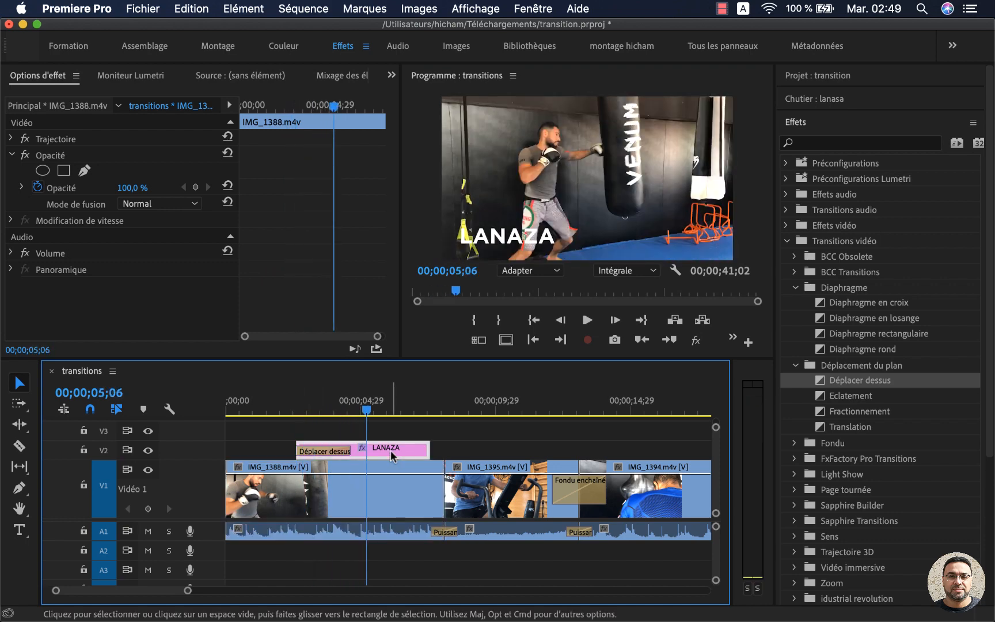
left_click(324, 451)
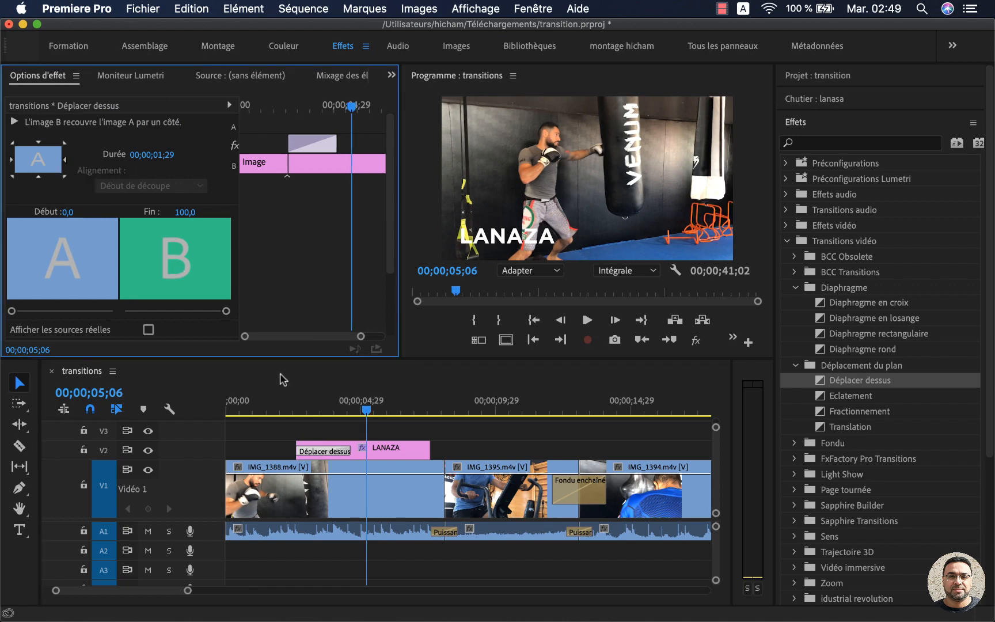
Step: Set the programme playback resolution to 1/2 and replay the LANAZA title's opening transition
left_click(283, 403)
key("space")
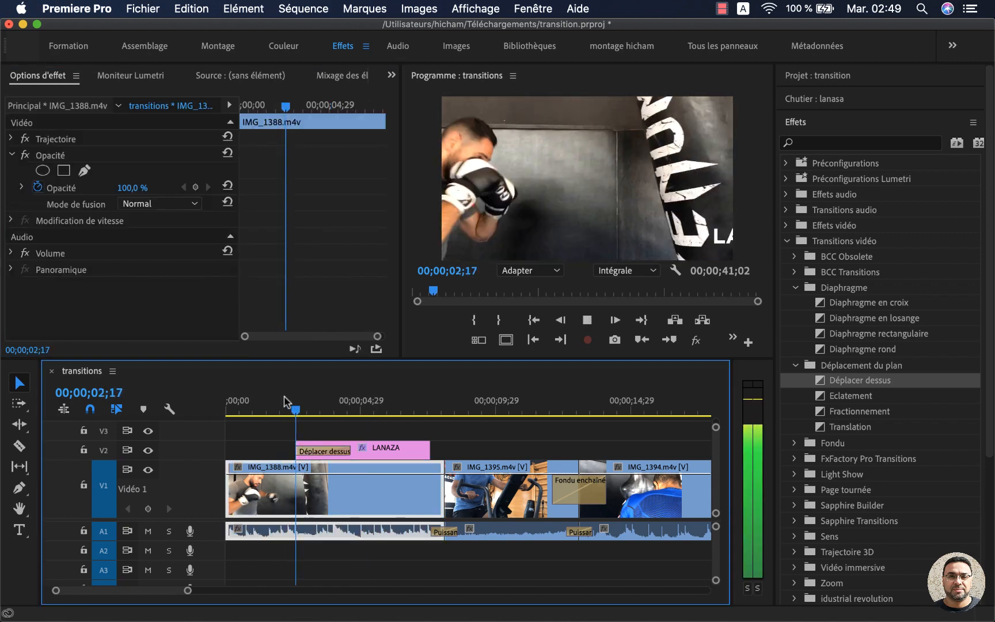
left_click(293, 405)
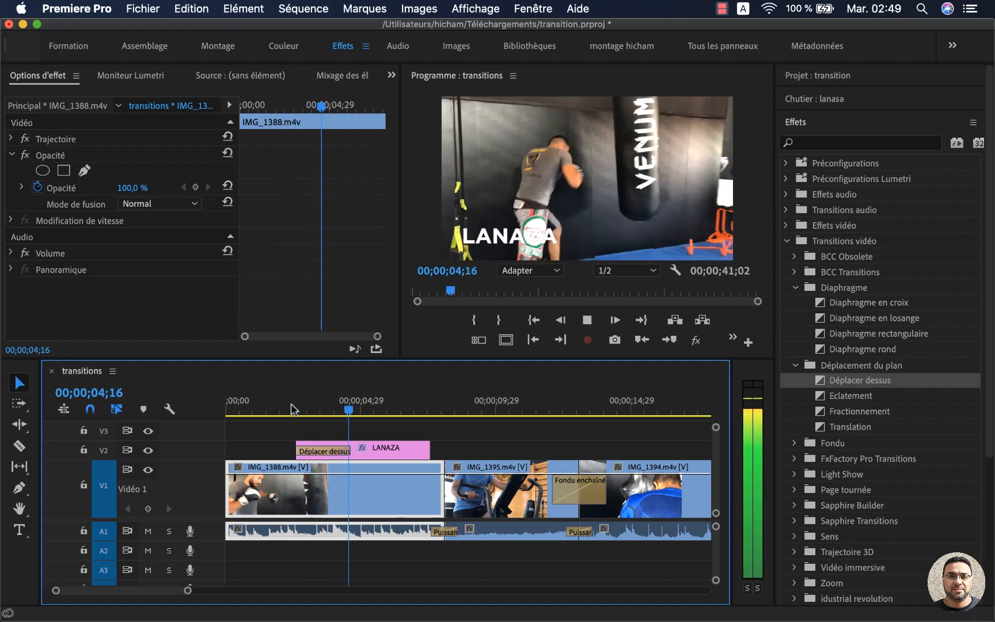
Step: Move the LANAZA title with its Déplacer dessus transition slightly earlier on V2
left_click(322, 451)
left_click_drag(390, 453, 378, 453)
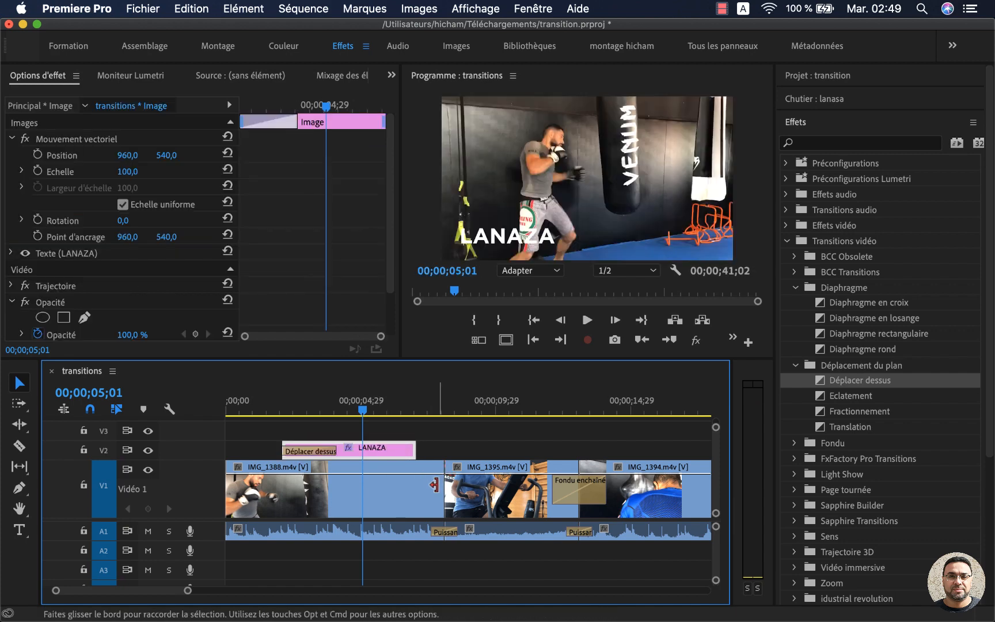
Step: Try the Fractionnement transition at the cut between IMG_1388.m4v and IMG_1395.m4v, then delete it
left_click(433, 476)
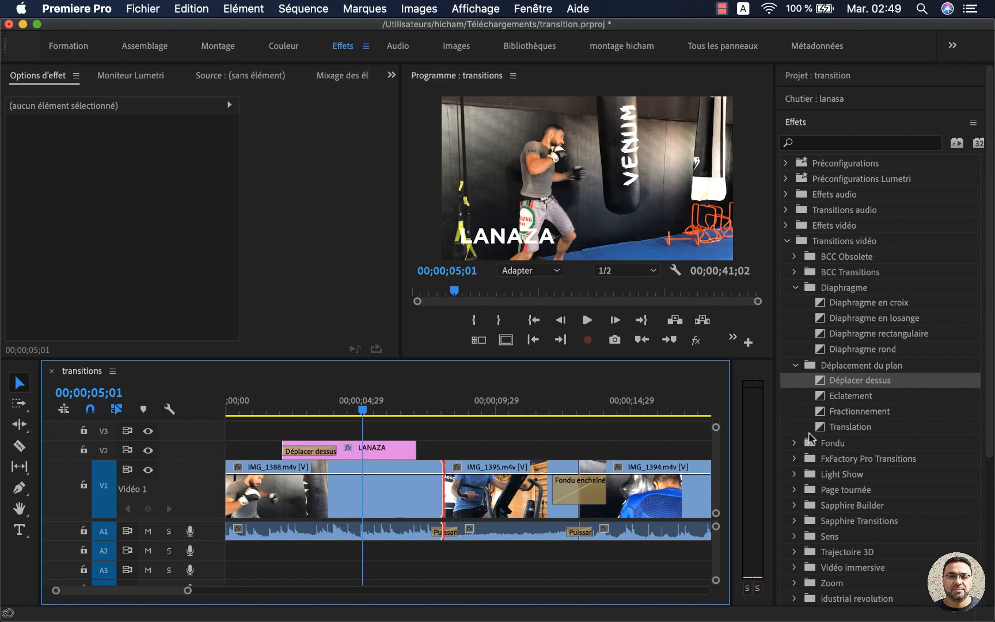
left_click_drag(859, 411, 438, 483)
key("super+z")
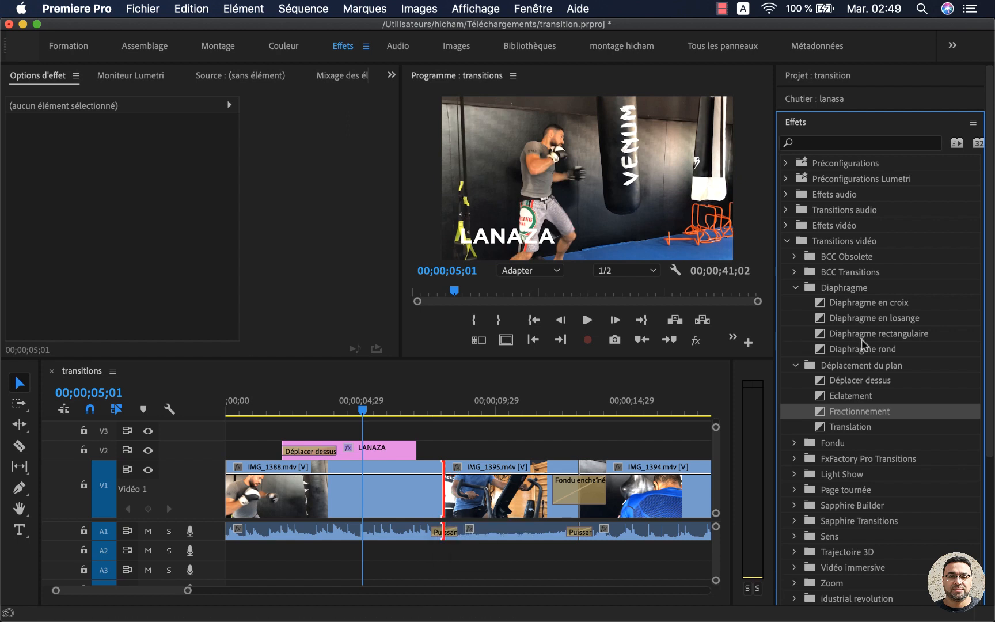
left_click_drag(820, 412, 458, 496)
left_click(459, 496)
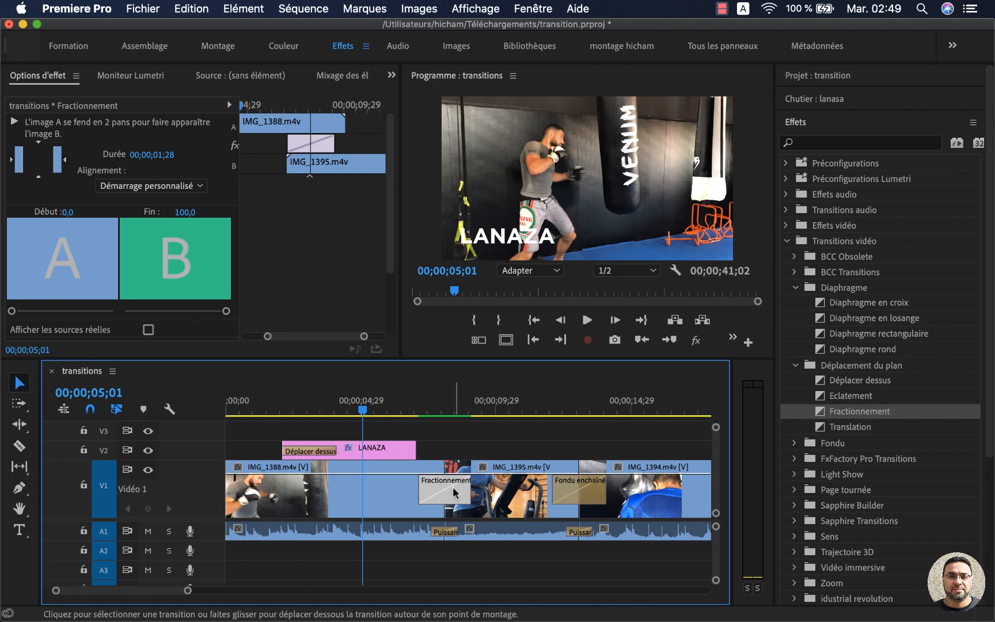
key("Delete")
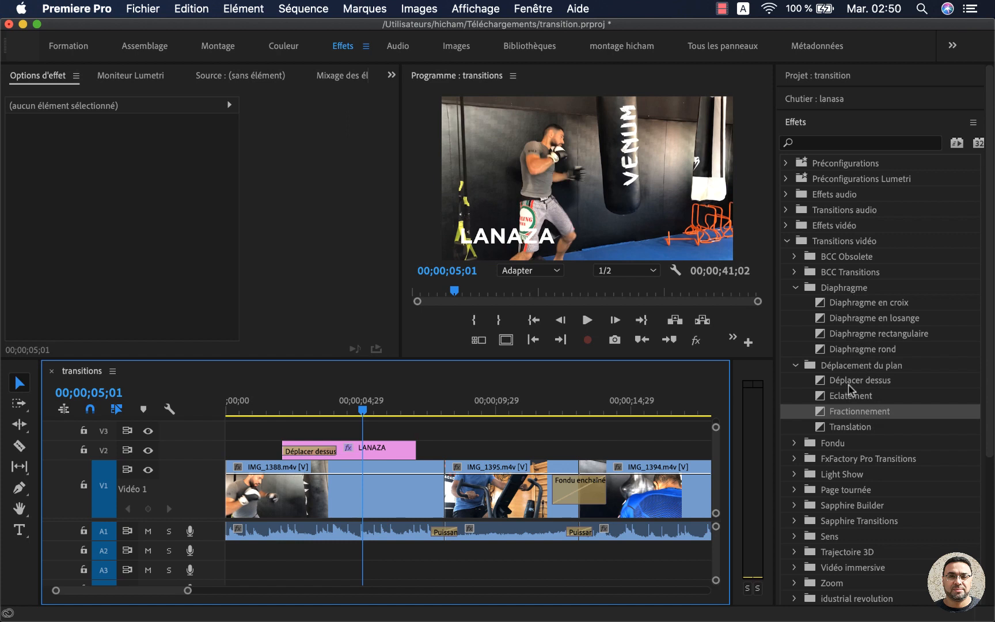
Step: Collapse the Diaphragme and Transitions vidéo folders and create a new custom effects bin, keeping its default name
left_click(794, 288)
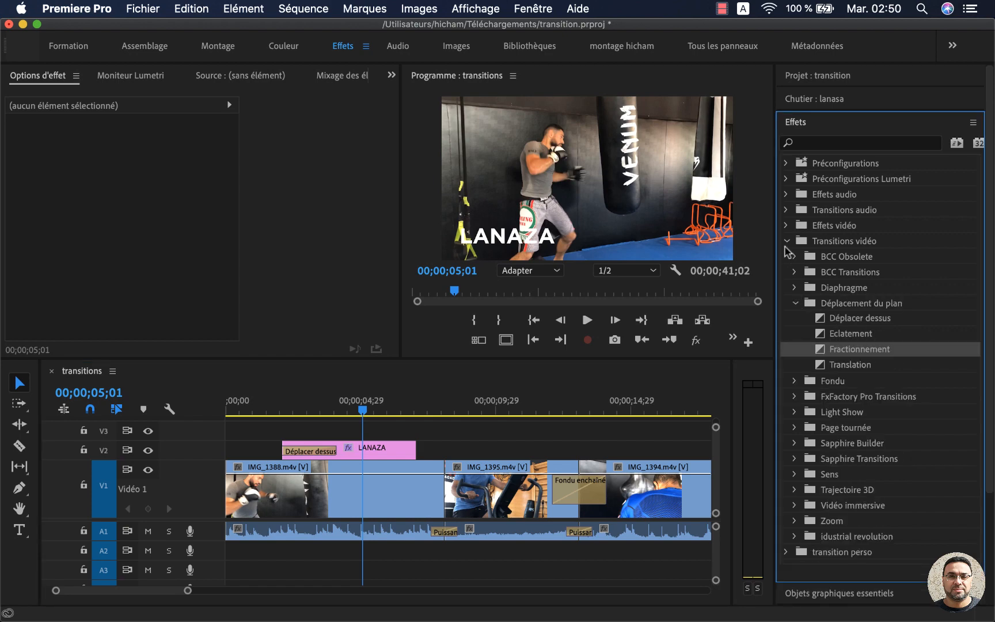
left_click(786, 241)
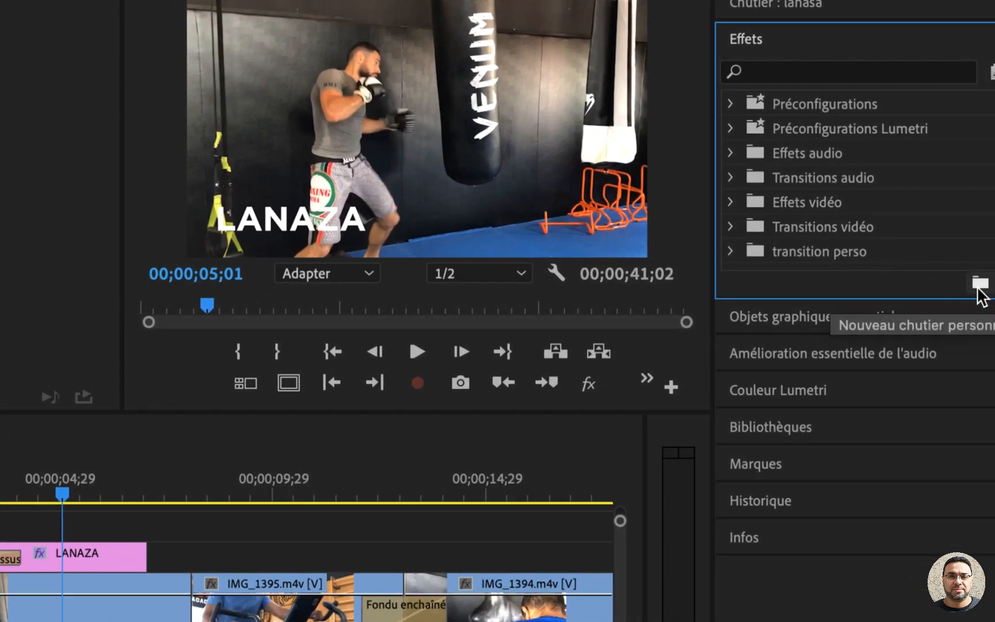
left_click(979, 285)
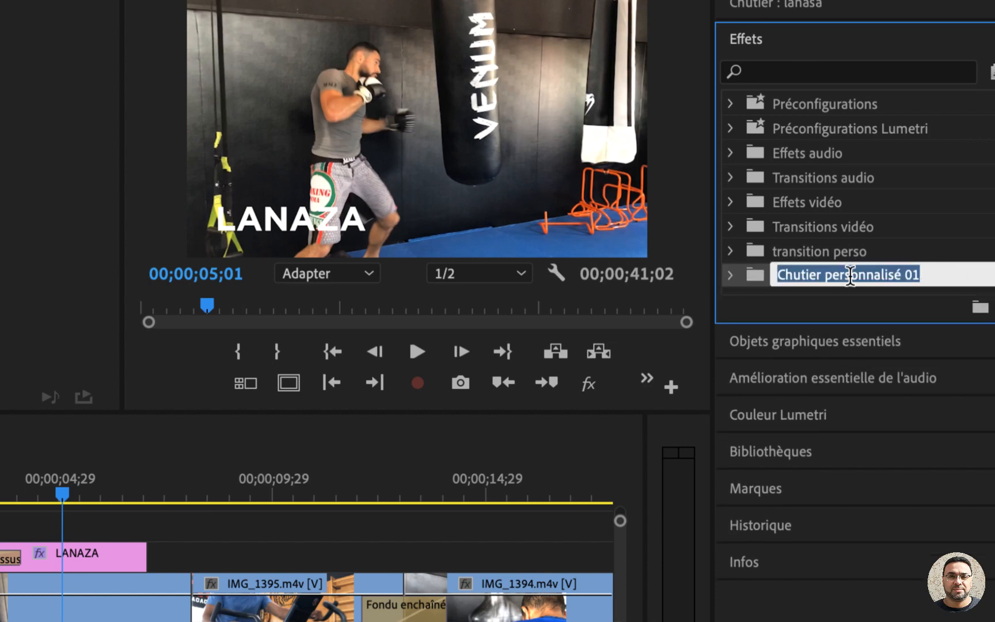
left_click(759, 275)
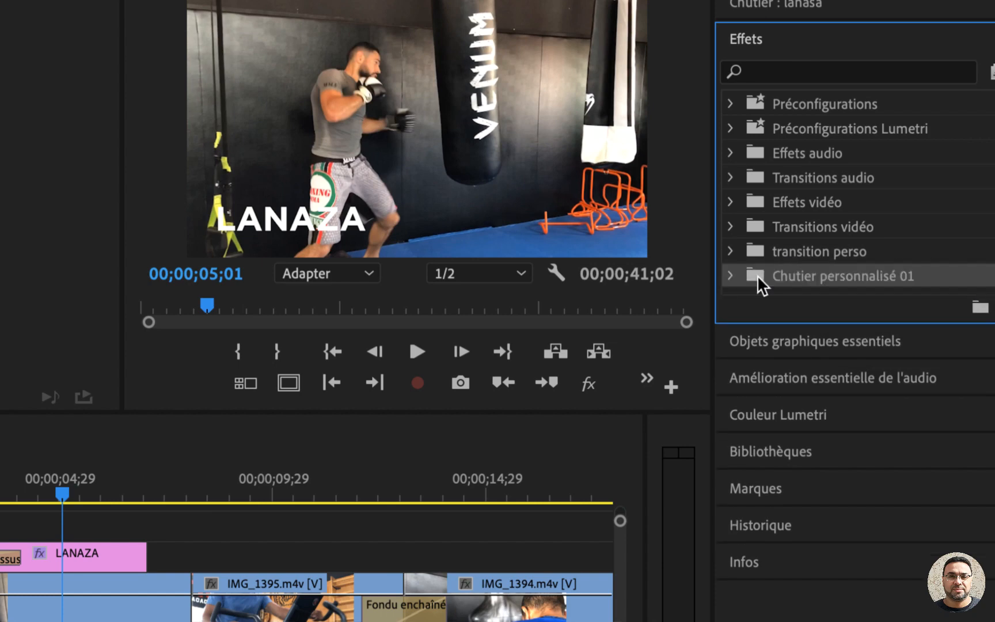
Step: Add the Eclatement transition from Déplacement du plan to Chutier personnalisé 01 and check the bin's contents
left_click(731, 224)
scroll(789, 285, "down", 3)
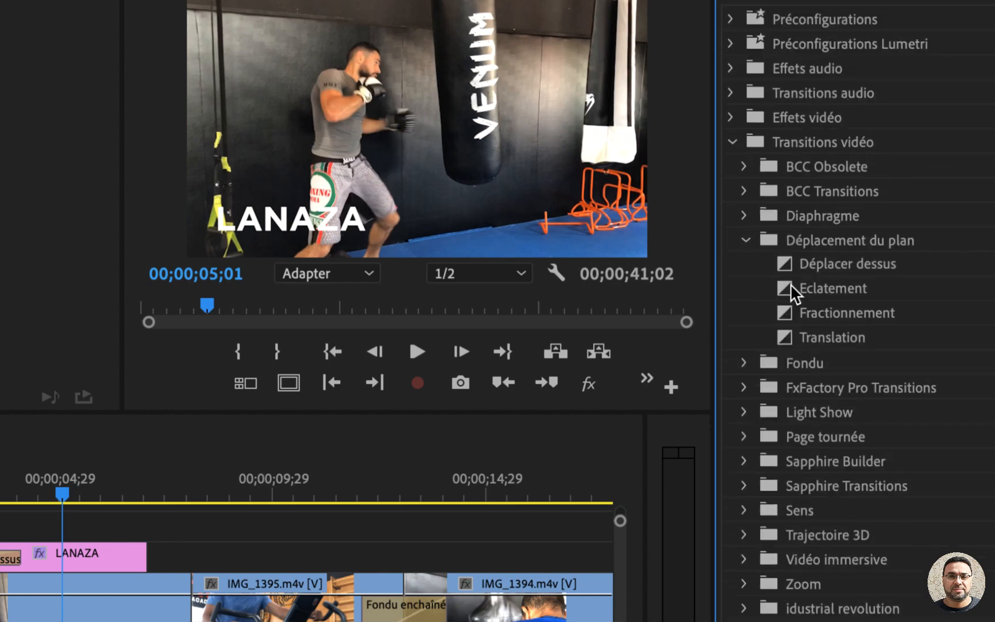
left_click(789, 287)
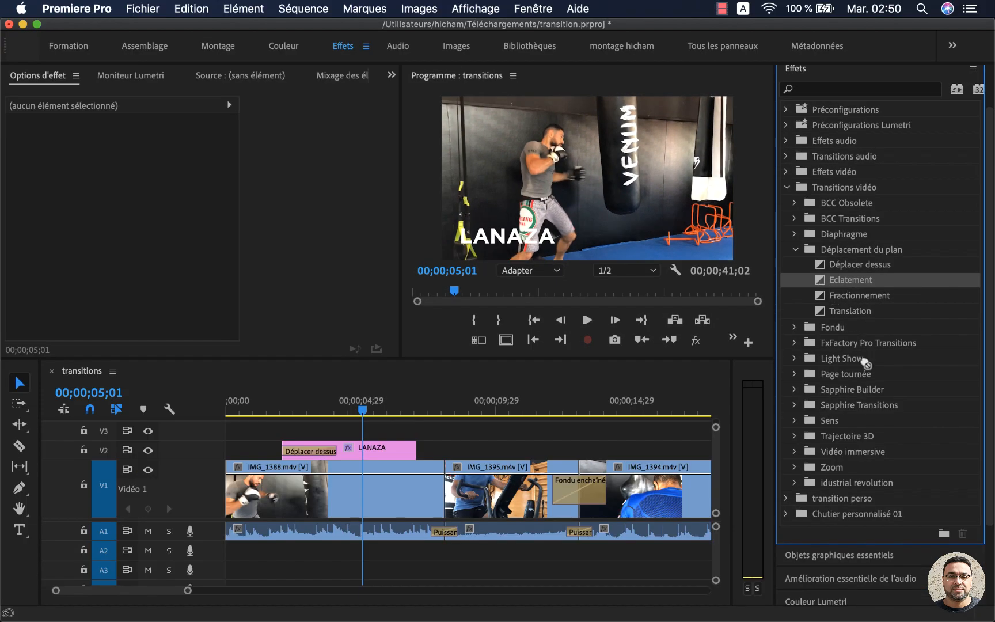
left_click(842, 499)
left_click_drag(843, 505, 840, 514)
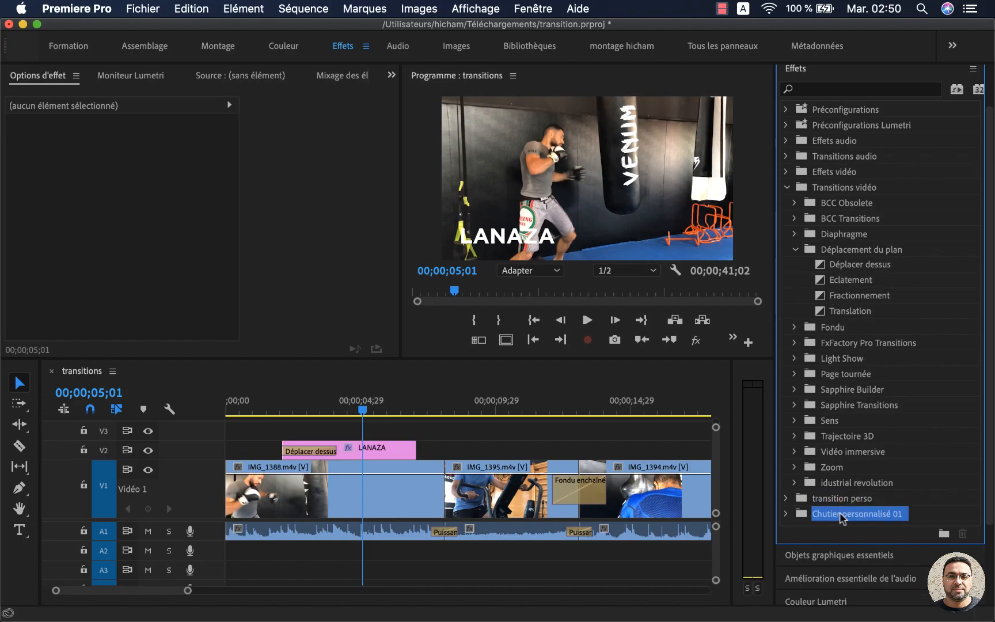
left_click(786, 514)
scroll(810, 502, "down", 2)
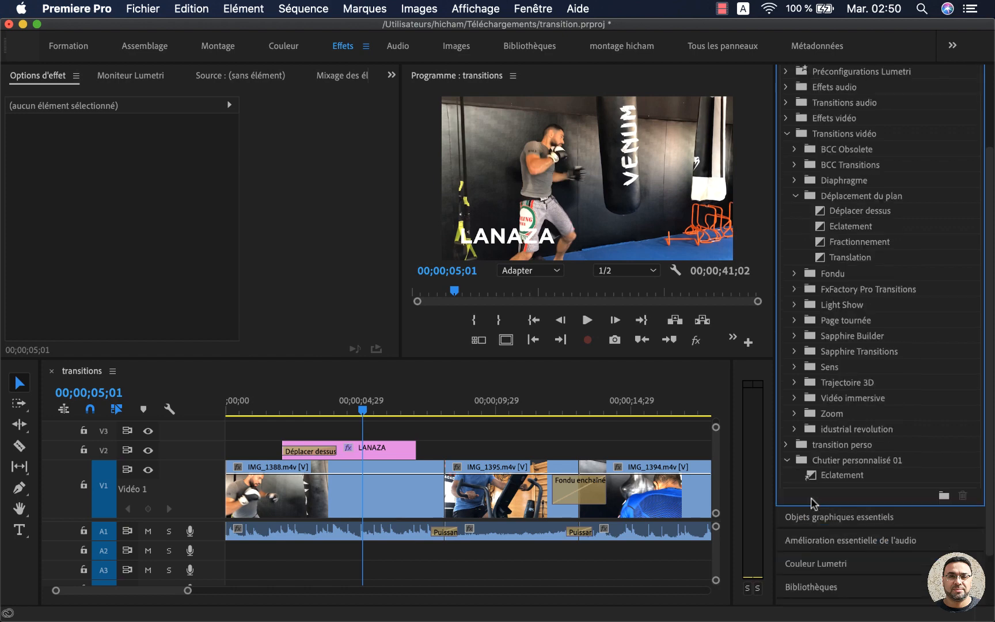
left_click(829, 477)
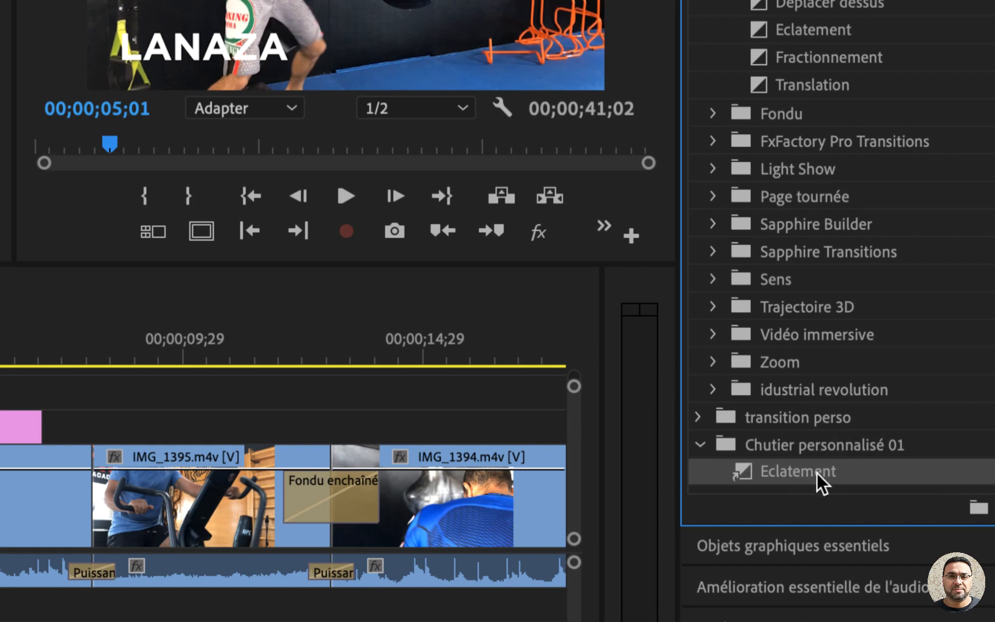
left_click(701, 444)
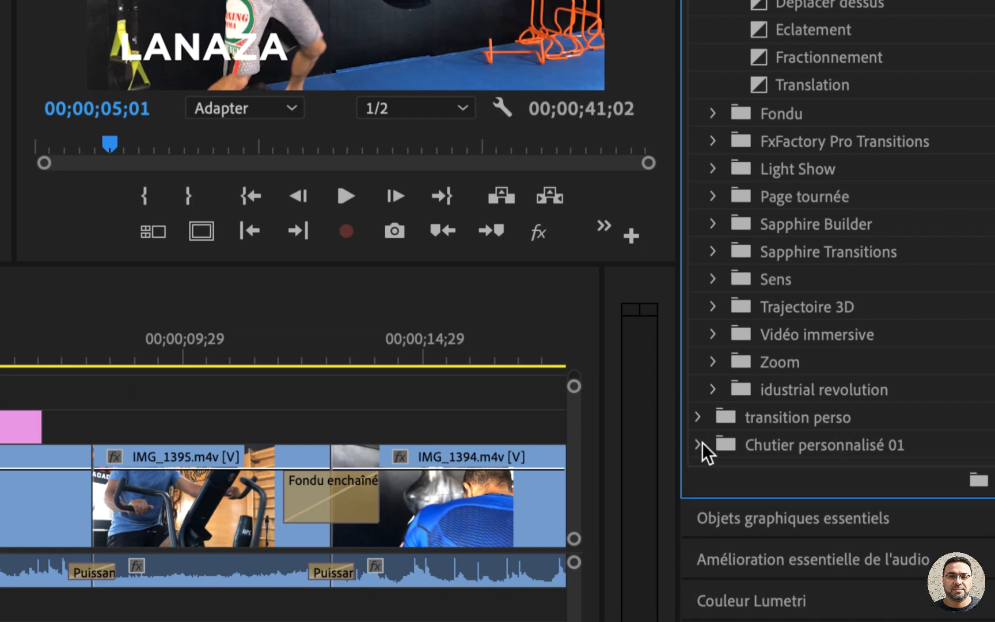